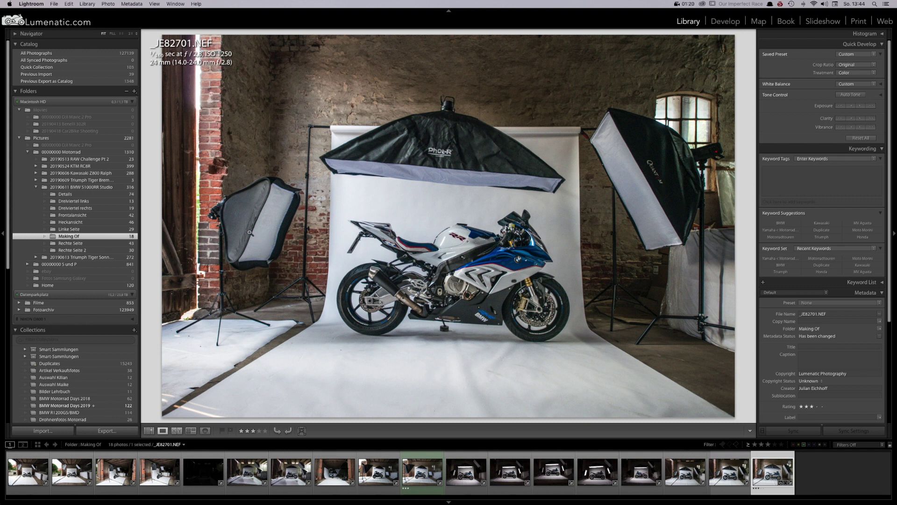
Step: Open the Rechte Seite 2 folder and look through its side-view motorcycle photos up to _DSC7164.NEF
left_click(85, 251)
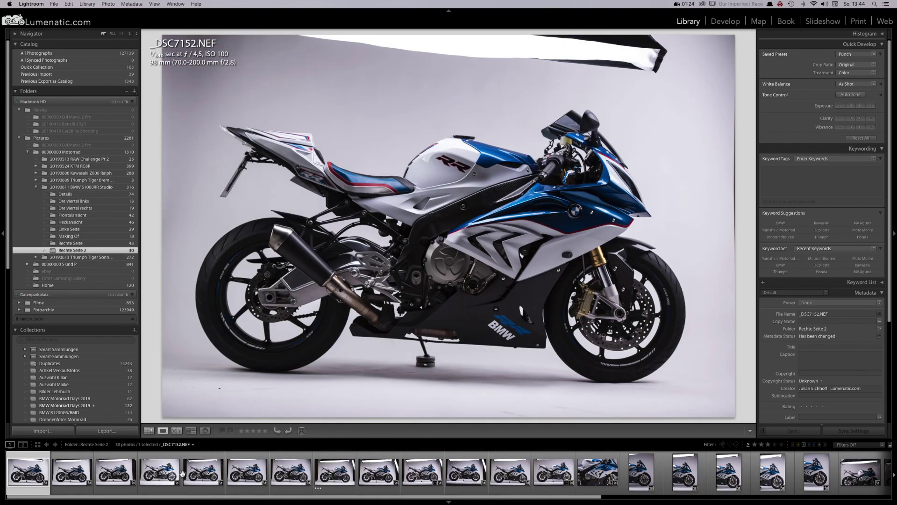
key("Right")
key("Right")
key("Right")
key("Right")
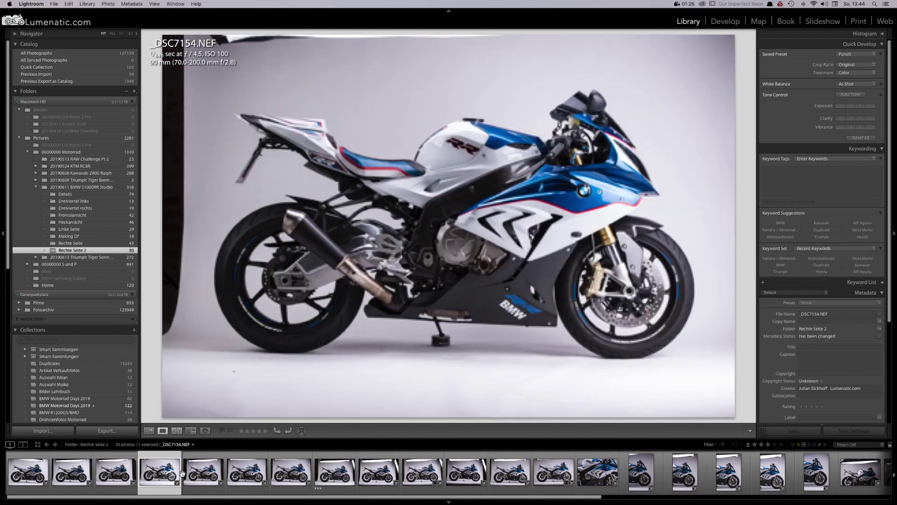
key("Right")
key("Right")
key("Right")
key("Right")
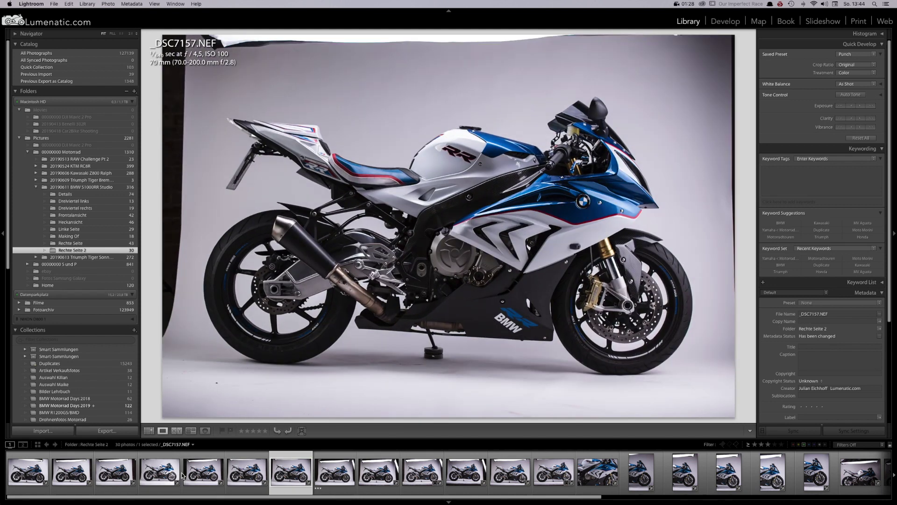
key("Right")
key("Right")
key("Right")
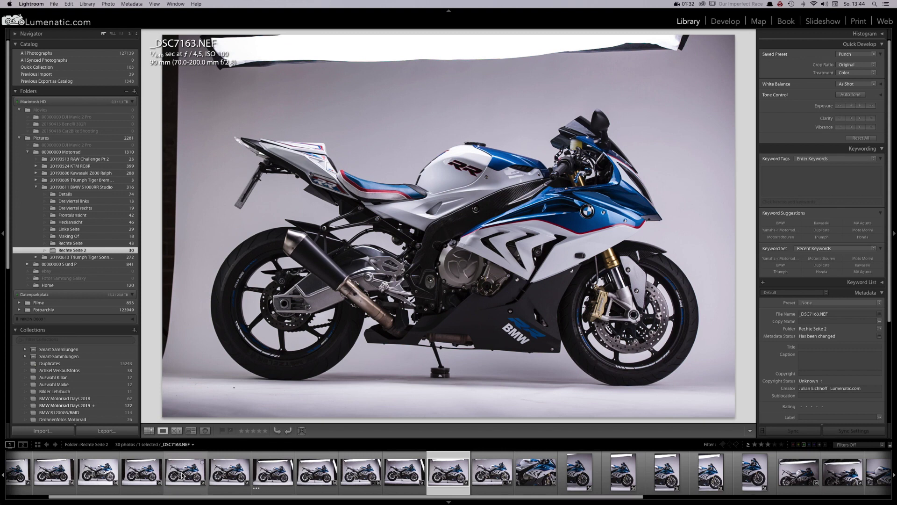
key("Right")
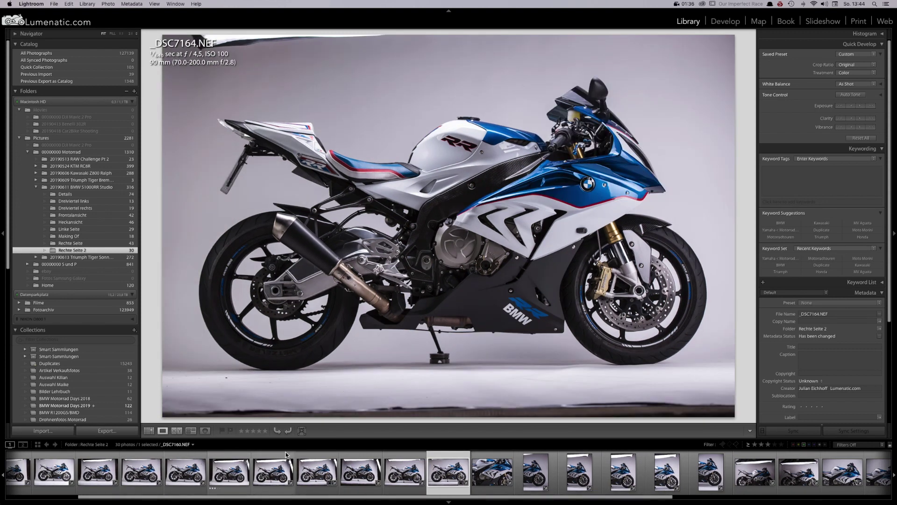
Step: Compare _DSC7159.NEF with _DSC7164.NEF and open _DSC7159.NEF for editing in the Develop module
left_click(229, 478)
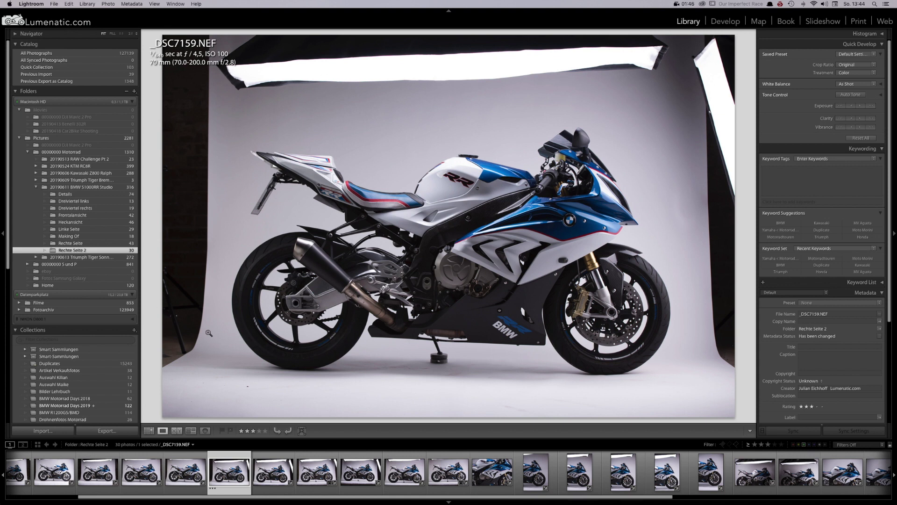
left_click(448, 471)
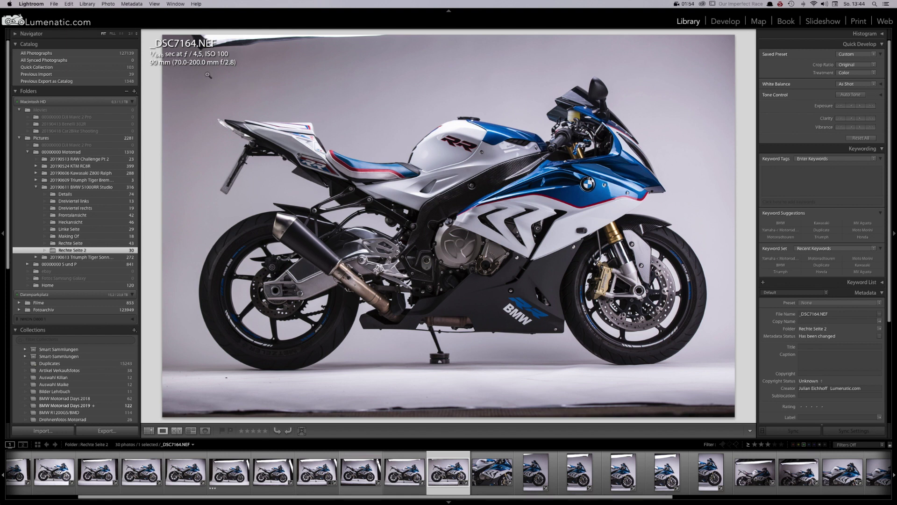
left_click(225, 474)
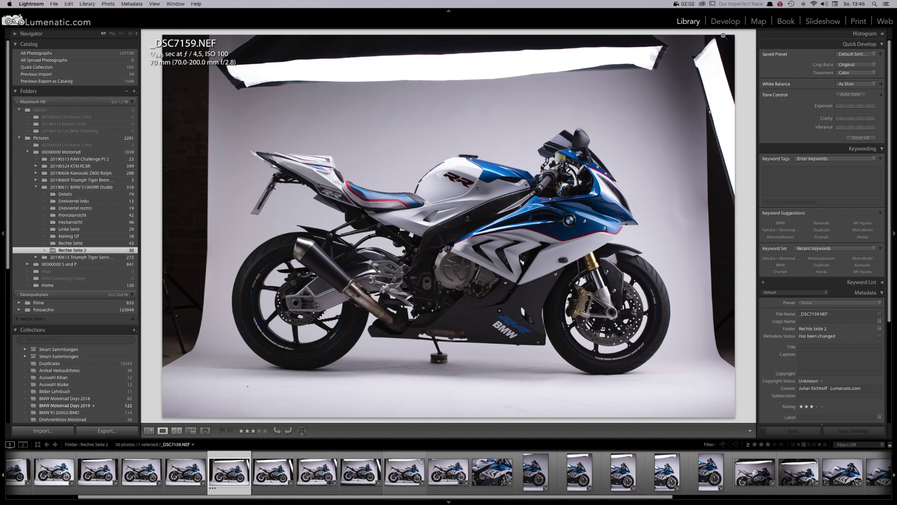
left_click(724, 21)
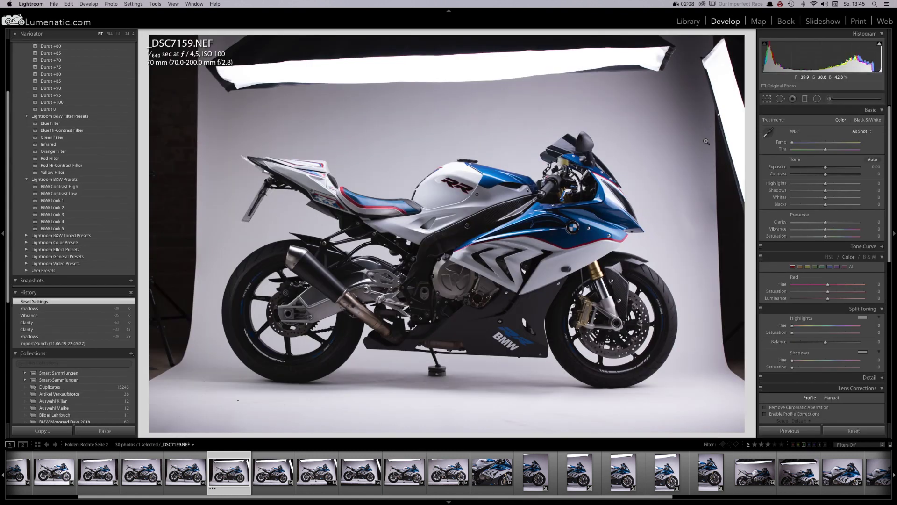
Step: Straighten the photo with the crop tool's level line drawn from the rear wheel hub to the front wheel hub, and apply the crop
left_click(767, 99)
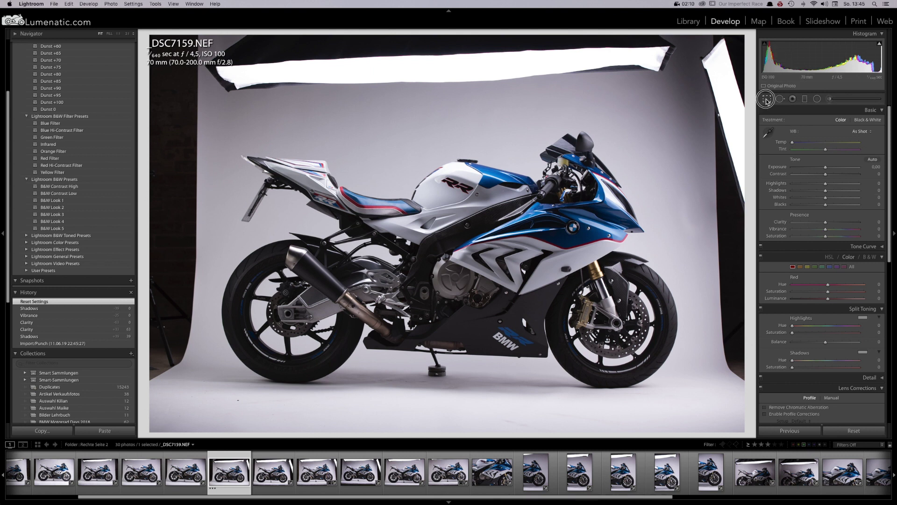
left_click(767, 141)
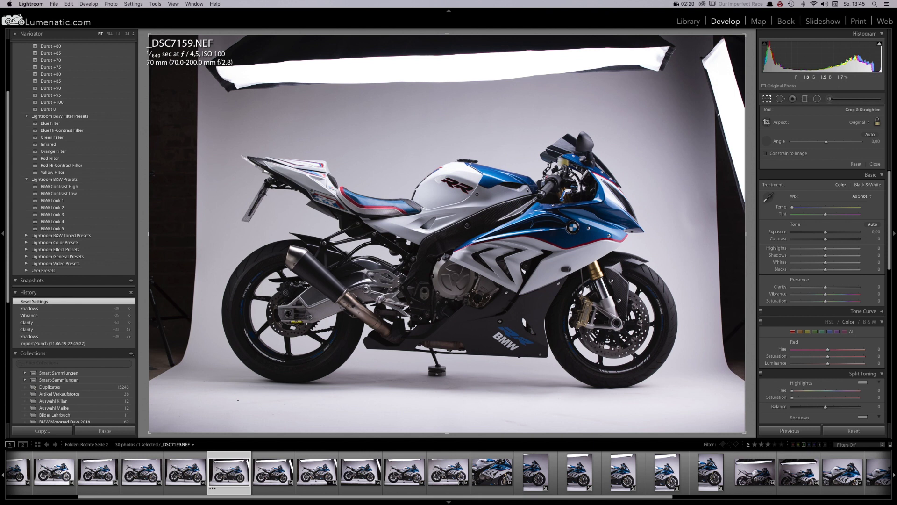
left_click_drag(288, 313, 614, 321)
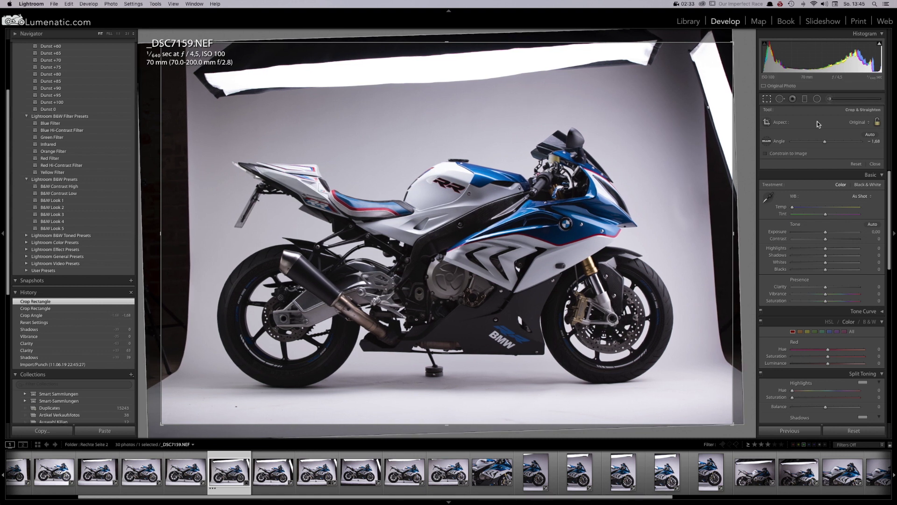
left_click(768, 98)
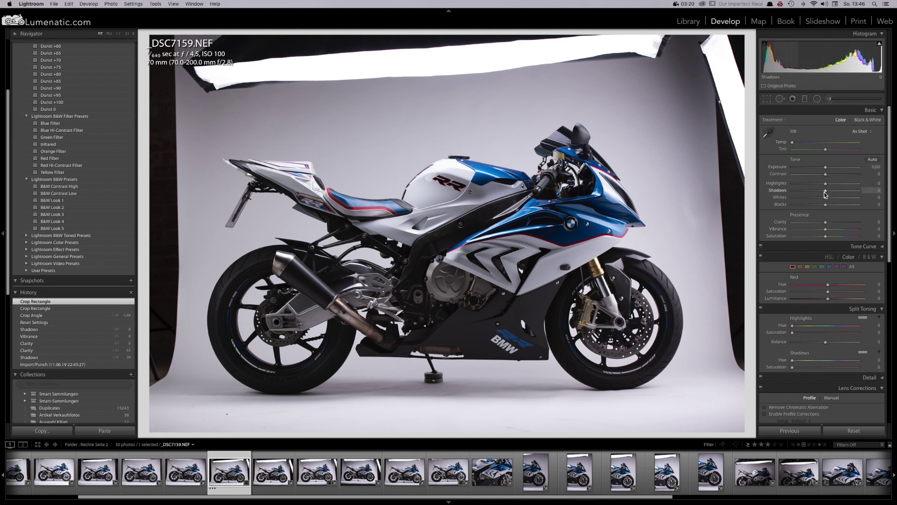
Step: Try a global Shadows increase of 21 and reset the Shadows to 0
mouse_move(826, 194)
left_mouse_down()
mouse_move(841, 190)
mouse_move(832, 189)
left_mouse_up()
double_click(781, 191)
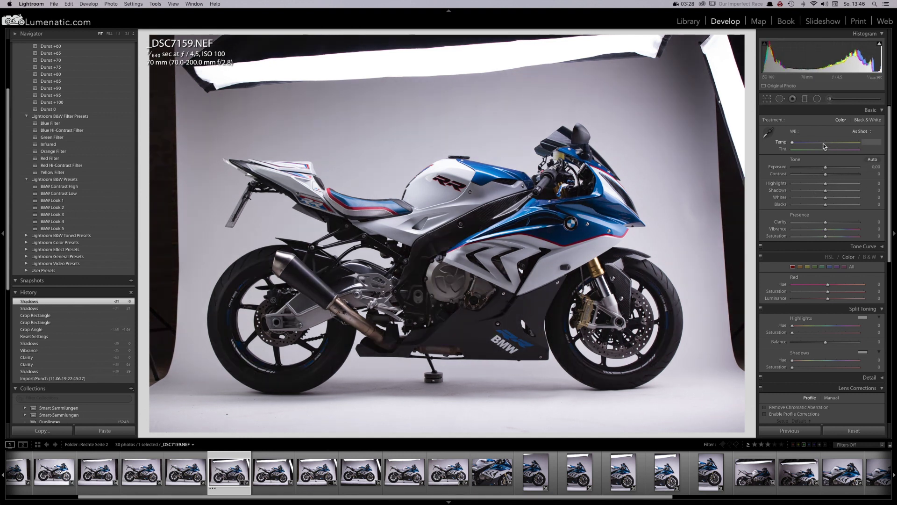
Step: Start an Adjustment Brush with Exposure 0.52 and paint over the frame, rear wheel, exhaust area and subframe
left_click(830, 99)
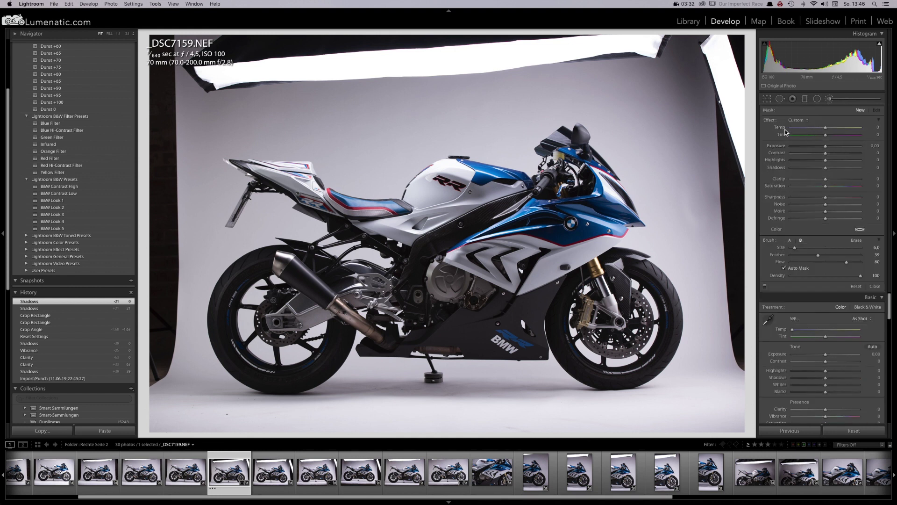
left_click_drag(826, 146, 829, 147)
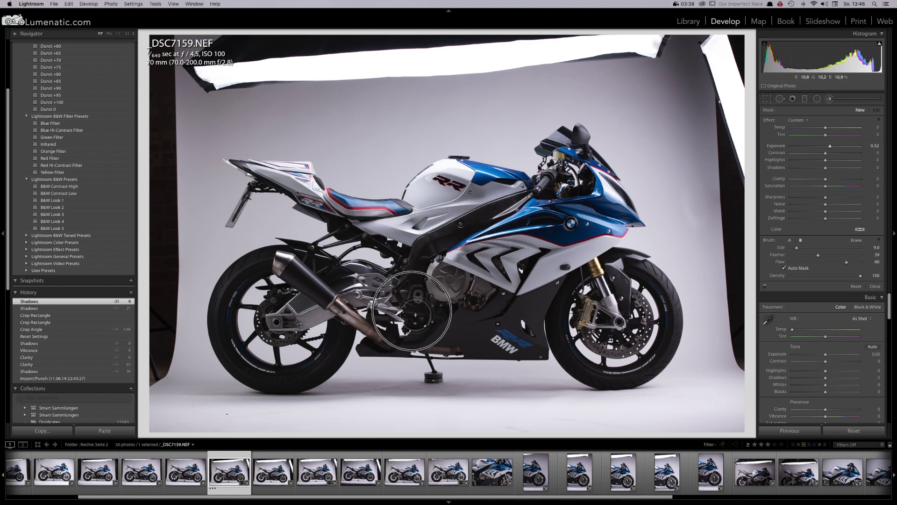
scroll(466, 344, "down", 1)
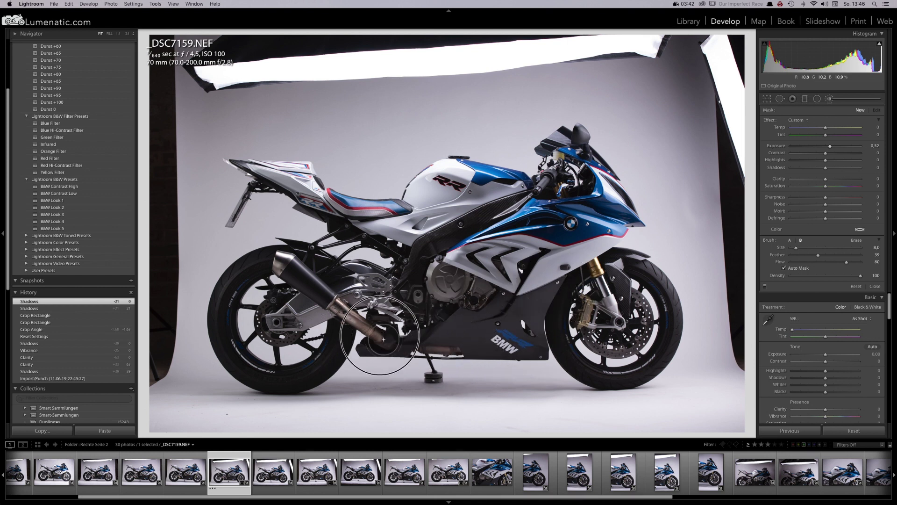
scroll(420, 276, "down", 2)
mouse_move(490, 216)
left_mouse_down()
mouse_move(378, 276)
mouse_move(319, 274)
mouse_move(312, 261)
mouse_move(250, 262)
mouse_move(219, 339)
mouse_move(269, 373)
mouse_move(327, 362)
mouse_move(344, 339)
mouse_move(285, 374)
mouse_move(236, 365)
left_mouse_up()
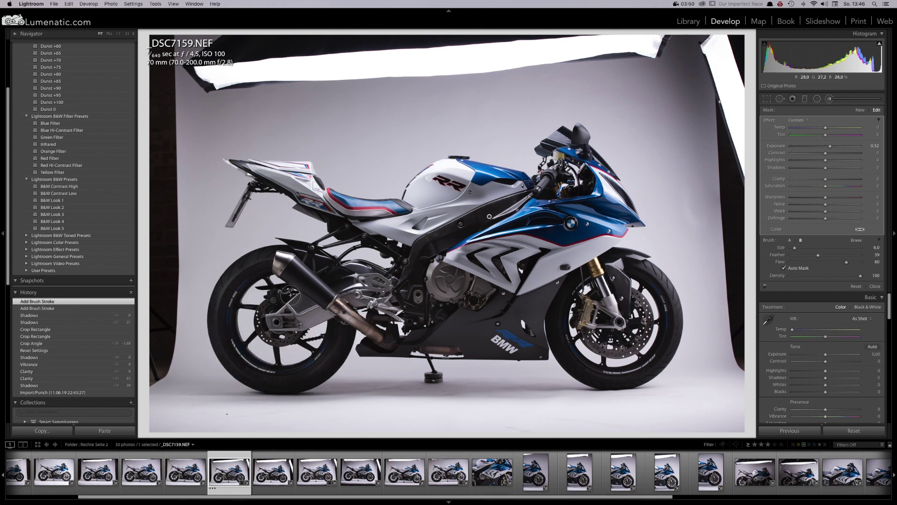
mouse_move(296, 333)
left_mouse_down()
mouse_move(298, 310)
mouse_move(285, 318)
left_mouse_up()
mouse_move(318, 293)
left_mouse_down()
mouse_move(350, 282)
mouse_move(318, 283)
mouse_move(368, 272)
mouse_move(324, 277)
left_mouse_up()
mouse_move(326, 230)
left_mouse_down()
mouse_move(348, 226)
mouse_move(437, 262)
left_mouse_up()
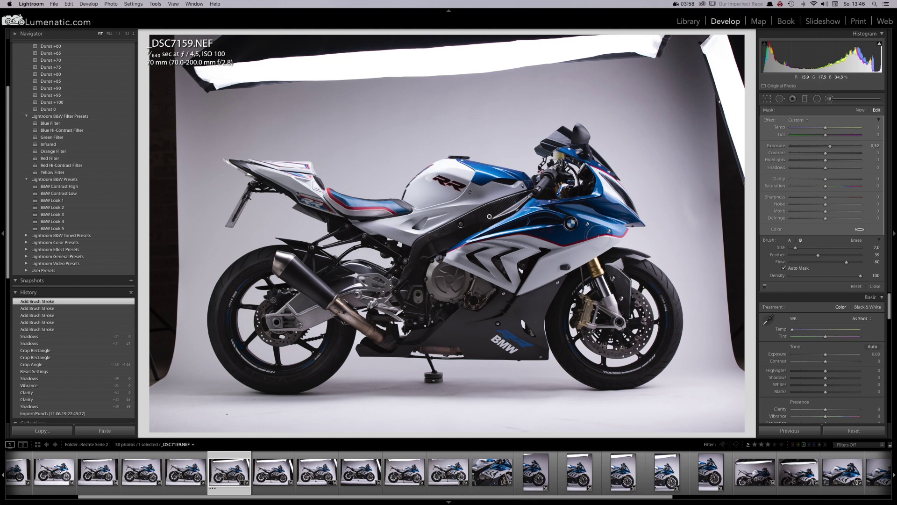
Step: Extend the brush mask over the blue front fairing, the front wheel and the dark lower fairing
mouse_move(631, 219)
left_mouse_down()
mouse_move(575, 200)
mouse_move(613, 204)
left_mouse_up()
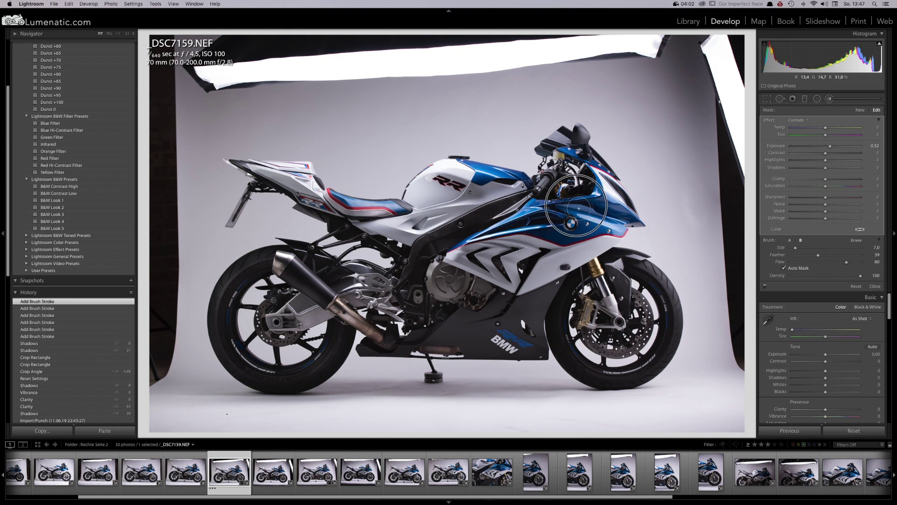
mouse_move(585, 210)
left_mouse_down()
mouse_move(585, 198)
mouse_move(557, 193)
mouse_move(560, 204)
left_mouse_up()
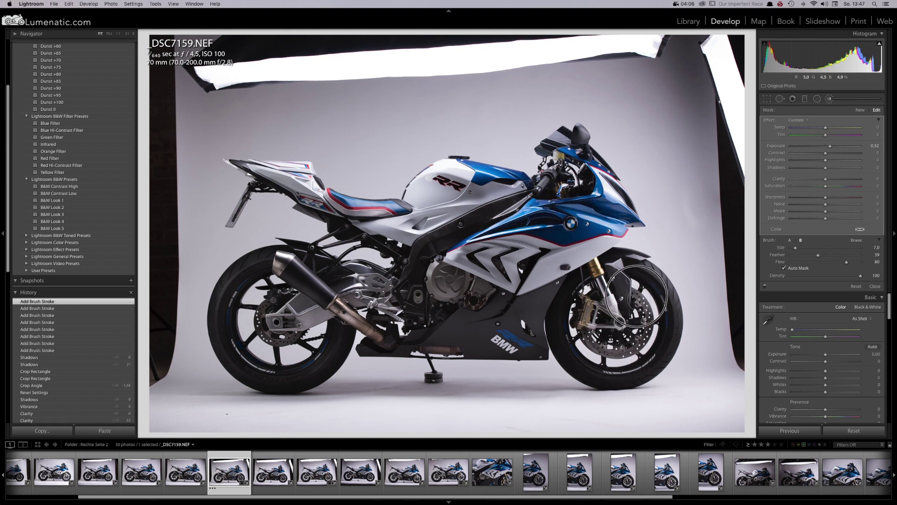
mouse_move(615, 356)
left_mouse_down()
mouse_move(646, 353)
mouse_move(650, 330)
left_mouse_up()
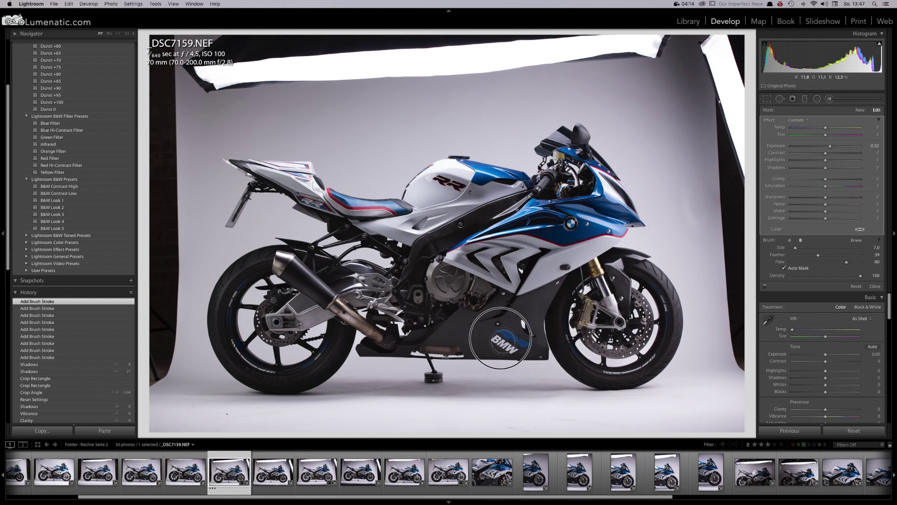
mouse_move(406, 327)
left_mouse_down()
mouse_move(421, 301)
mouse_move(432, 305)
left_mouse_up()
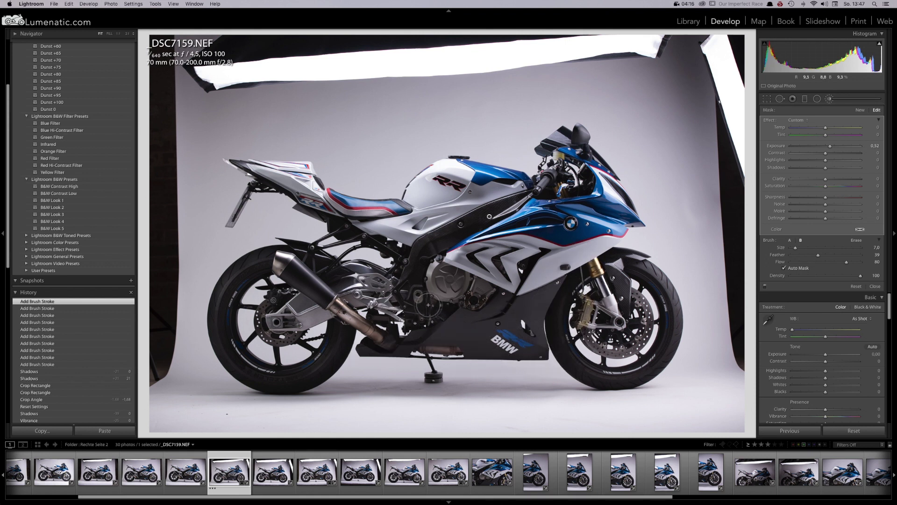
Step: Check the brush coverage with the mask overlay and paint the missed areas of the rear tyre and wheel
key("o")
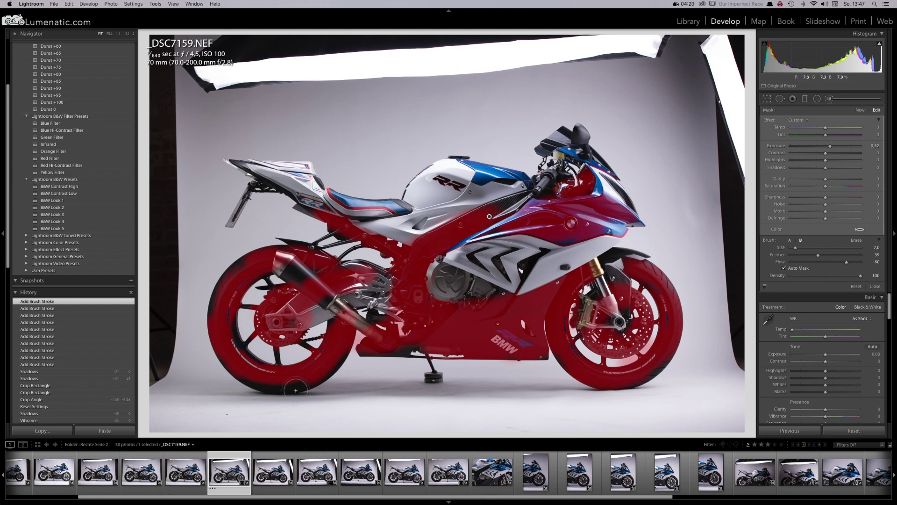
key("o")
mouse_move(306, 378)
left_mouse_down()
mouse_move(243, 367)
mouse_move(327, 382)
left_mouse_up()
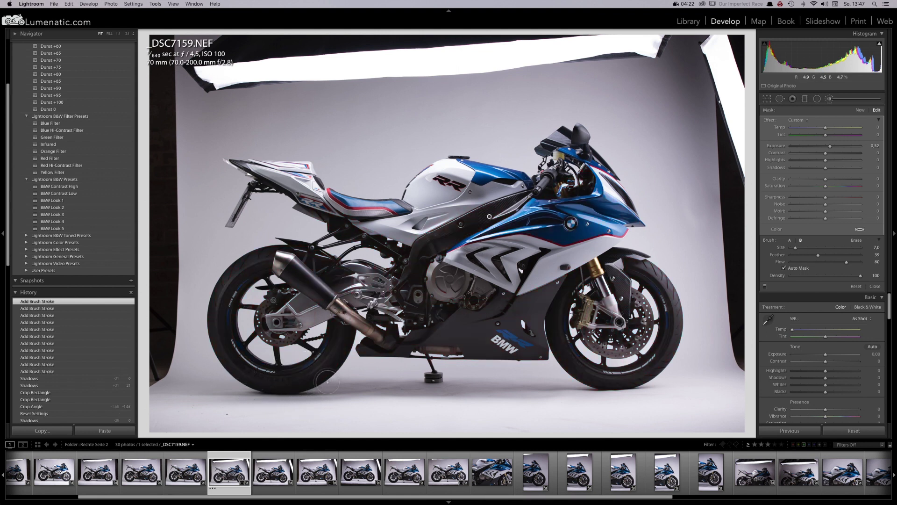
key("o")
key("o")
key("o")
mouse_move(237, 293)
left_mouse_down()
mouse_move(322, 345)
mouse_move(304, 280)
mouse_move(288, 271)
mouse_move(341, 308)
left_mouse_up()
key("o")
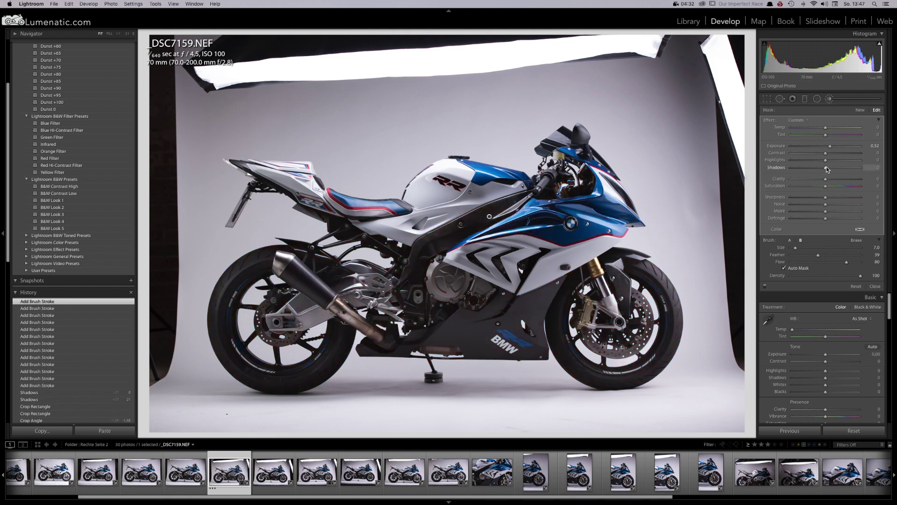
Step: Set the brush adjustment's Shadows to 11 and Clarity to 61
mouse_move(830, 168)
left_mouse_down()
mouse_move(864, 161)
mouse_move(825, 170)
mouse_move(842, 179)
left_mouse_up()
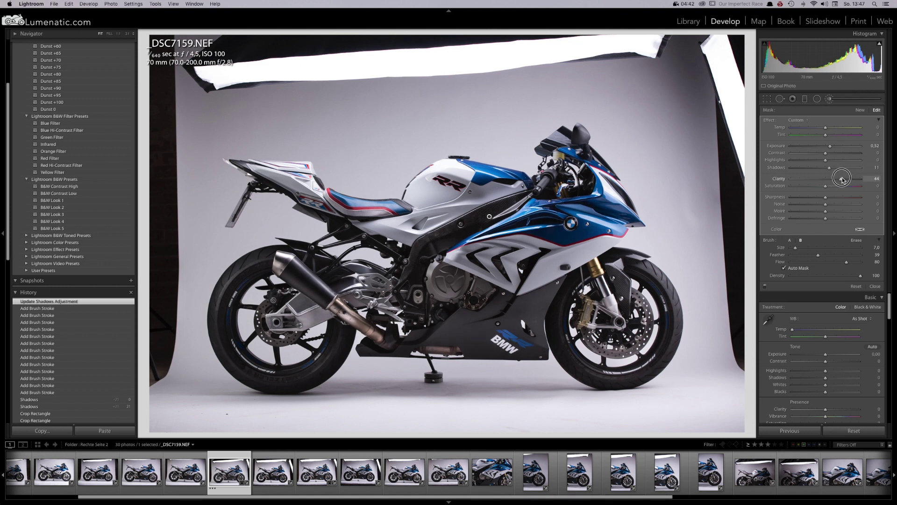
mouse_move(844, 179)
left_mouse_down()
mouse_move(829, 180)
mouse_move(846, 179)
left_mouse_up()
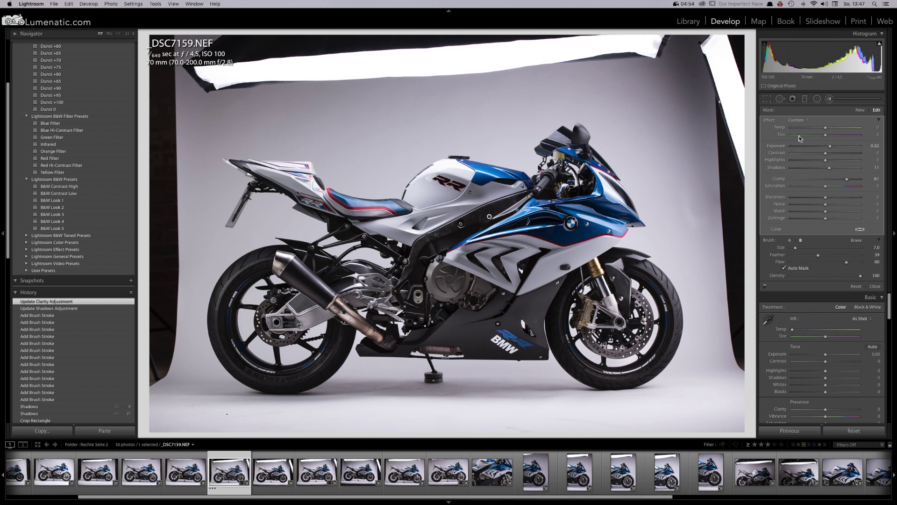
key("k")
key("k")
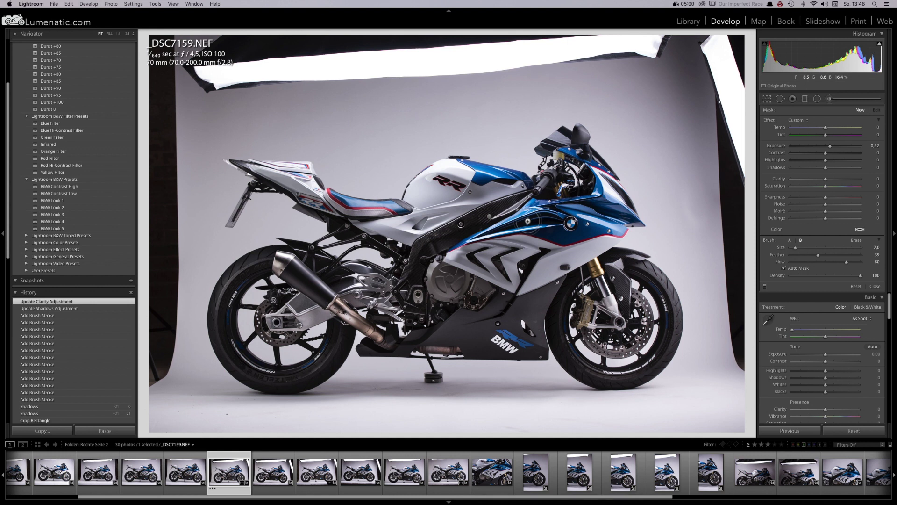
Step: Reselect the existing brush adjustment, refine its mask around the rear wheel, swingarm, engine and handlebar area, and close the brush
left_click(491, 217)
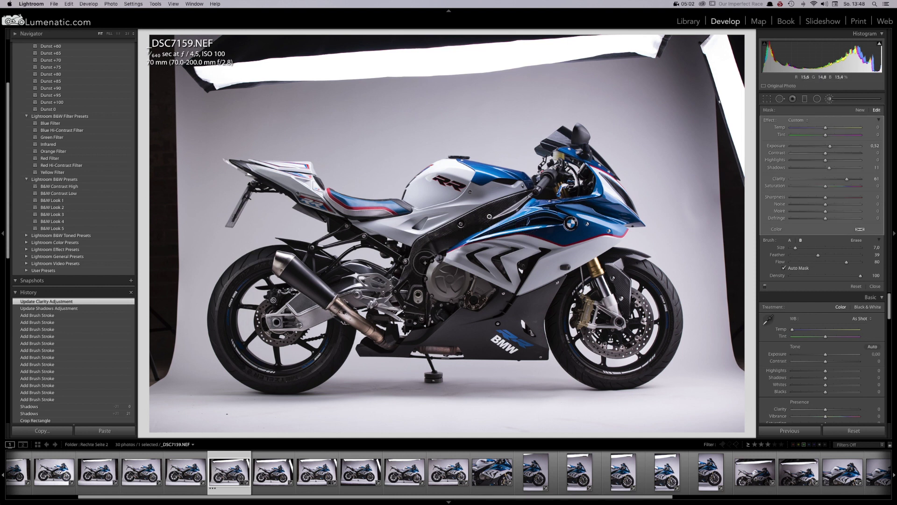
key("o")
key("o")
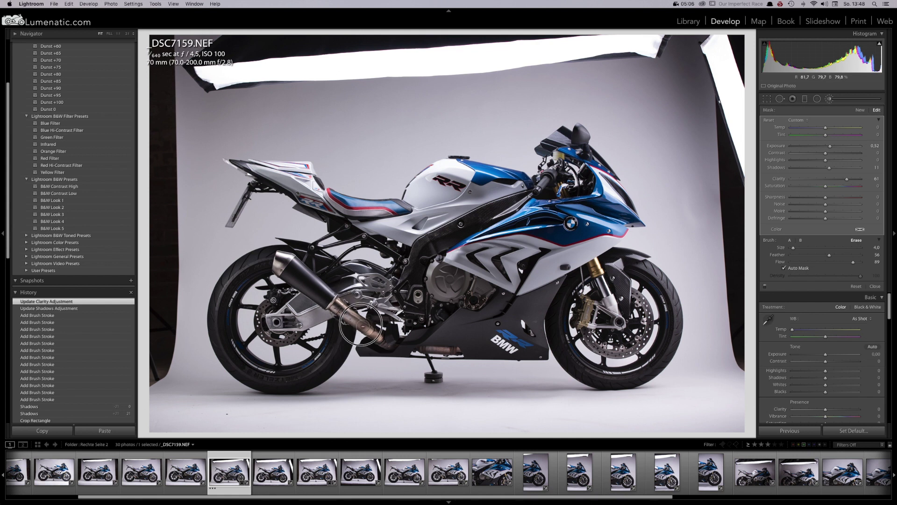
mouse_move(348, 318)
left_mouse_down()
mouse_move(363, 327)
mouse_move(321, 339)
left_mouse_up()
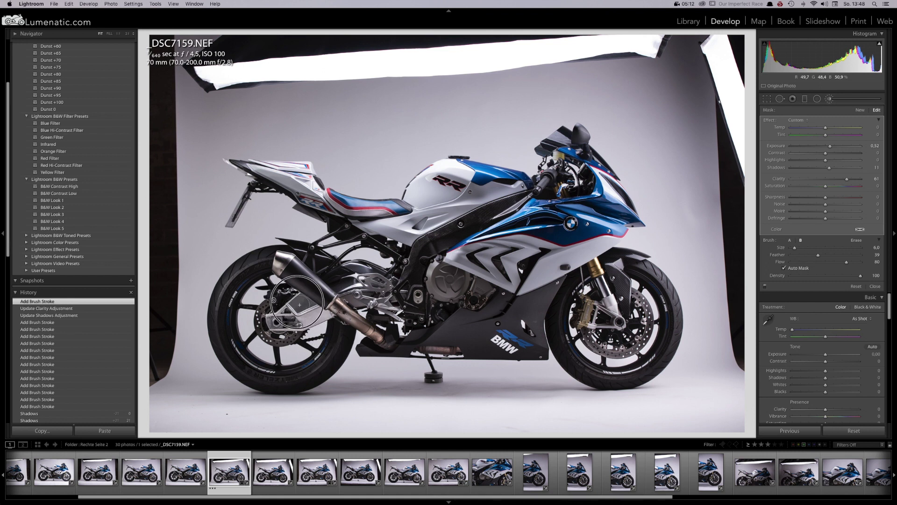
mouse_move(292, 296)
left_mouse_down()
mouse_move(273, 296)
mouse_move(276, 318)
left_mouse_up()
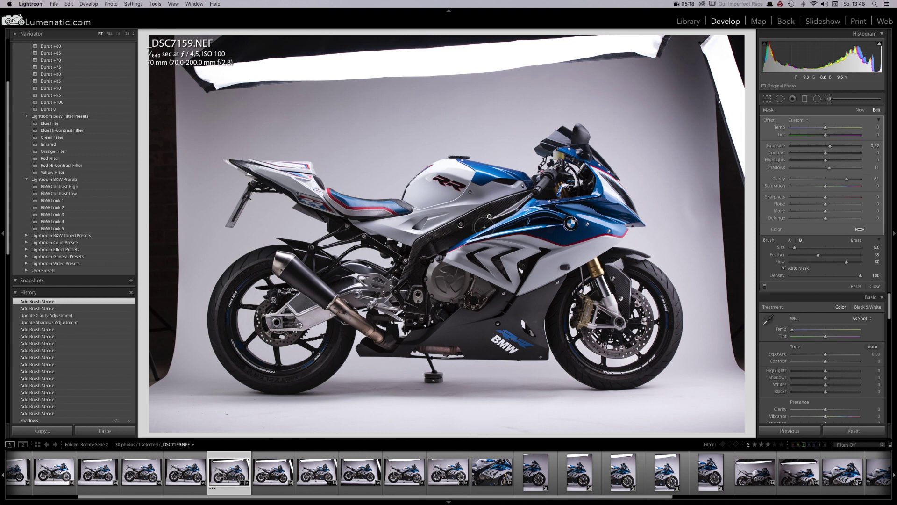
left_click_drag(419, 271, 422, 314)
mouse_move(585, 174)
left_mouse_down()
mouse_move(598, 189)
mouse_move(561, 196)
mouse_move(538, 176)
mouse_move(533, 194)
mouse_move(541, 191)
left_mouse_up()
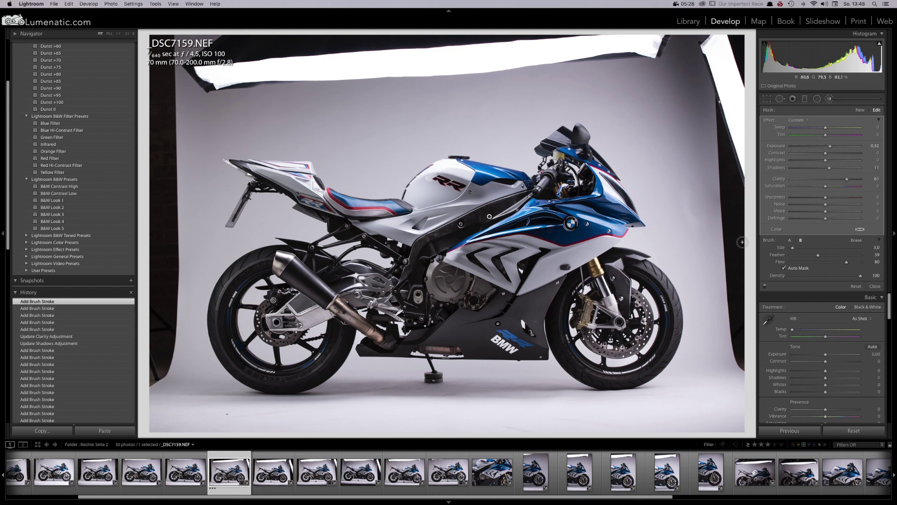
left_click(830, 100)
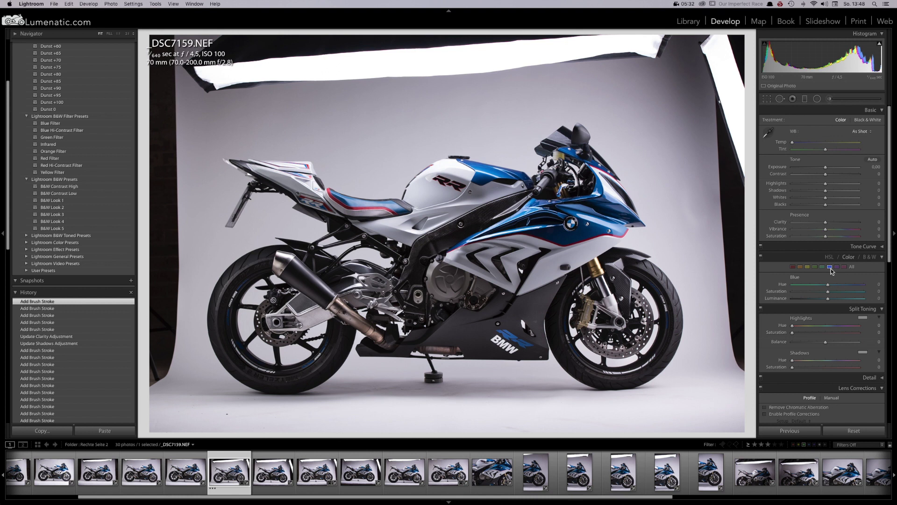
Step: Set the Blue saturation to 48 with its luminance at 0, and set the Red saturation to 43
mouse_move(829, 292)
left_mouse_down()
mouse_move(843, 291)
mouse_move(829, 298)
mouse_move(846, 298)
mouse_move(836, 301)
left_mouse_up()
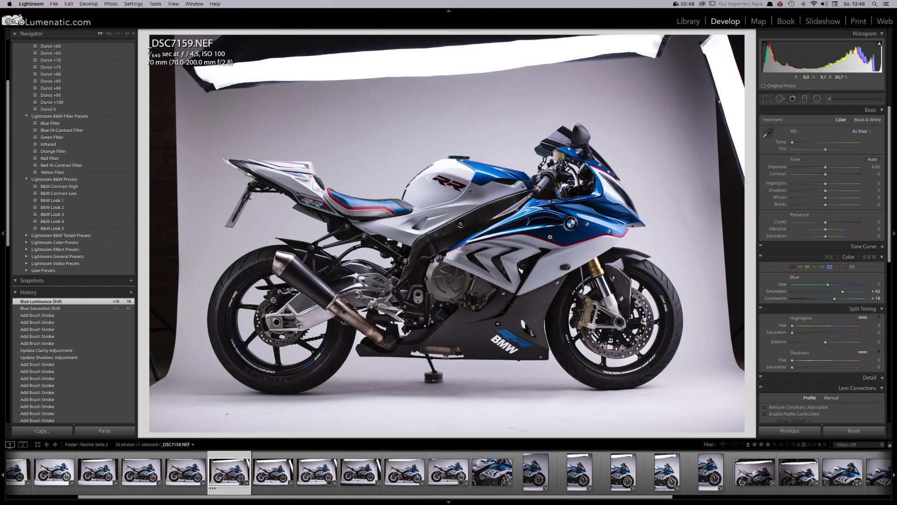
double_click(779, 299)
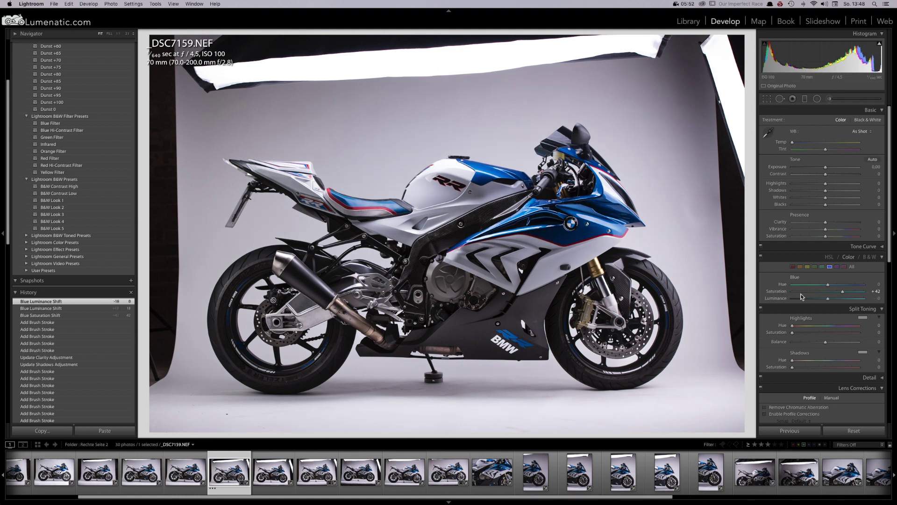
left_click_drag(838, 293, 845, 292)
left_click(794, 268)
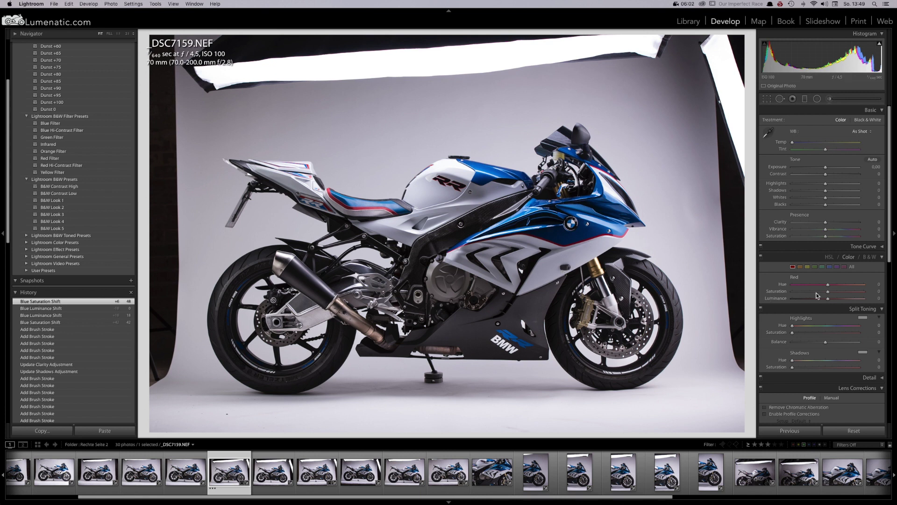
left_click_drag(829, 293, 844, 291)
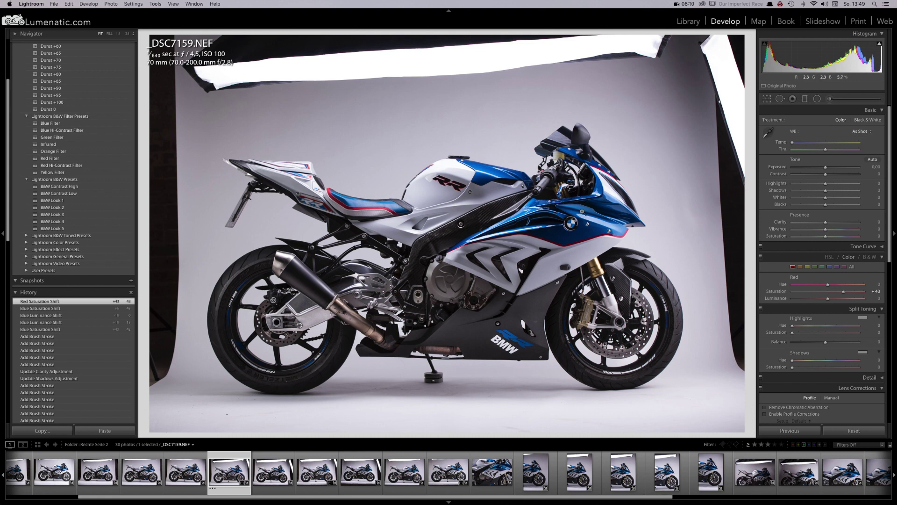
Step: Create a new brush adjustment with Exposure 0.77 and paint it over the carbon frame, side fairing, blue front fairing and engine area
left_click(830, 98)
left_click_drag(831, 146, 834, 146)
scroll(551, 233, "up", 4)
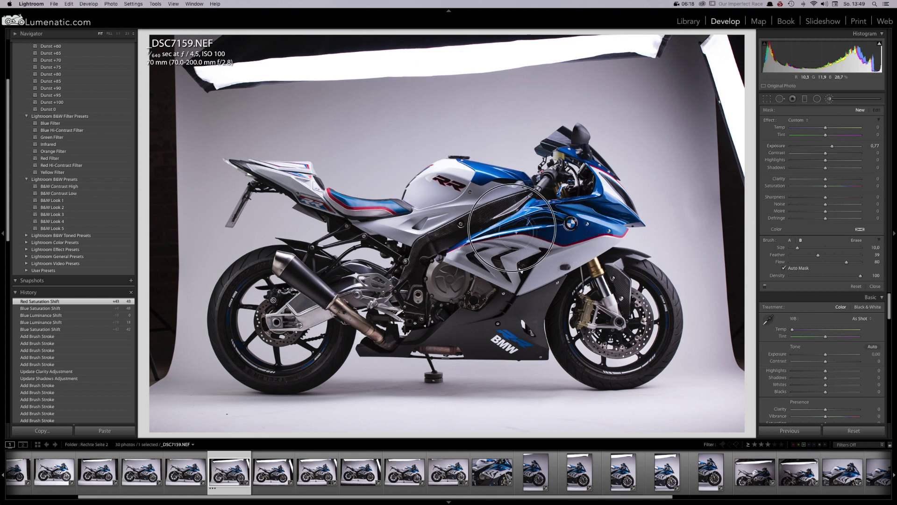
left_click_drag(489, 247, 460, 245)
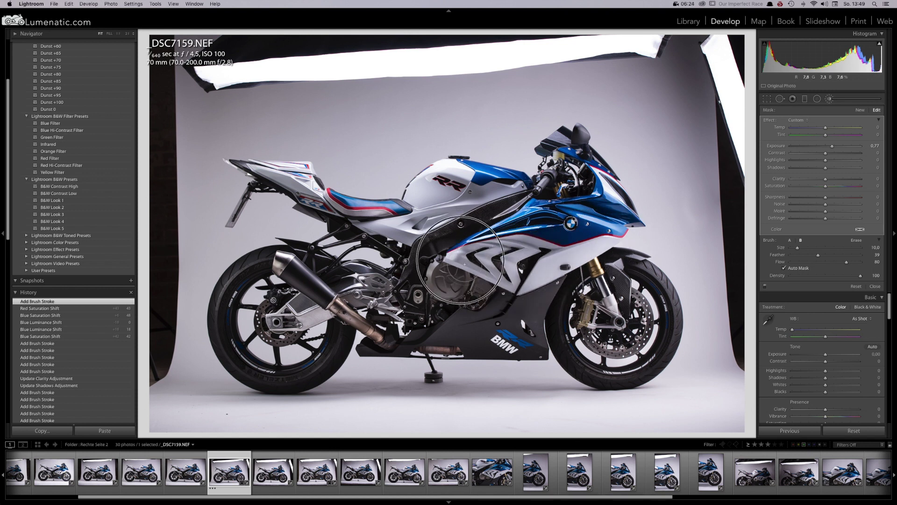
left_click_drag(594, 296, 589, 307)
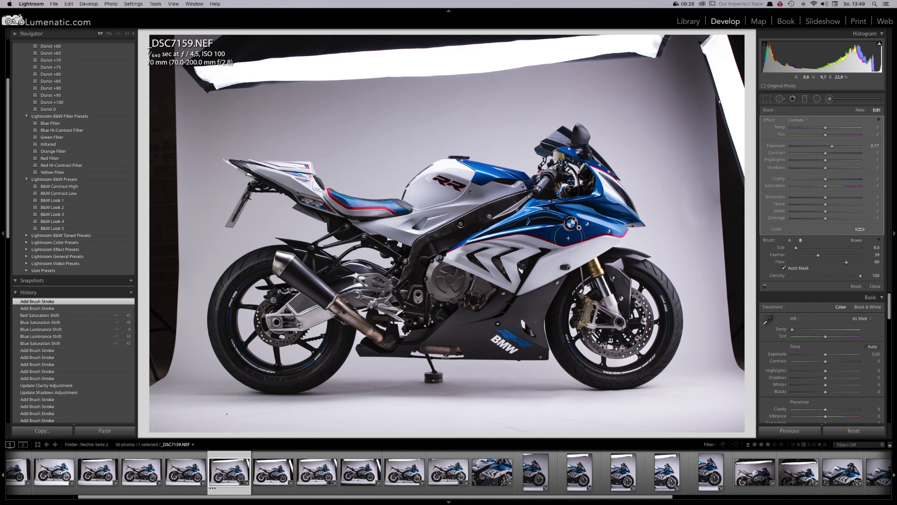
left_click_drag(622, 212, 535, 186)
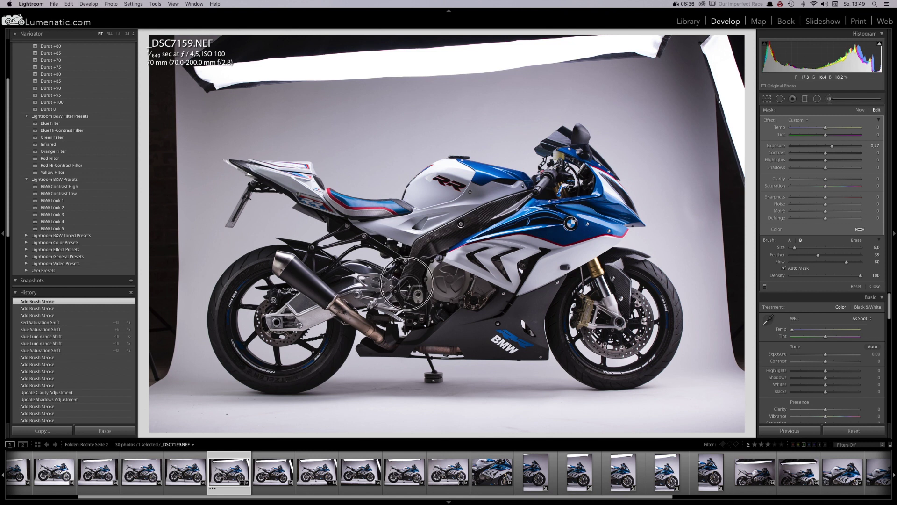
left_click(446, 295)
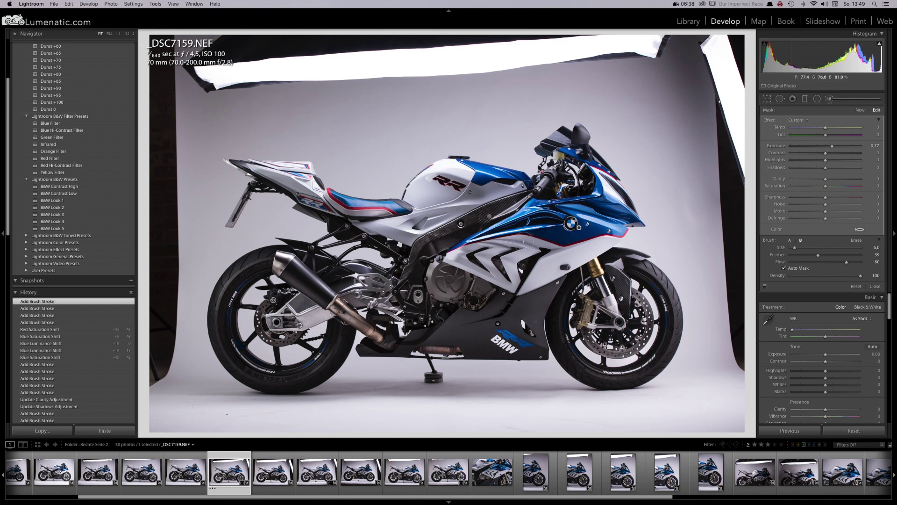
Step: Check the new brush mask with the overlay and paint the missed parts of the carbon frame and the area beside the engine
key("z")
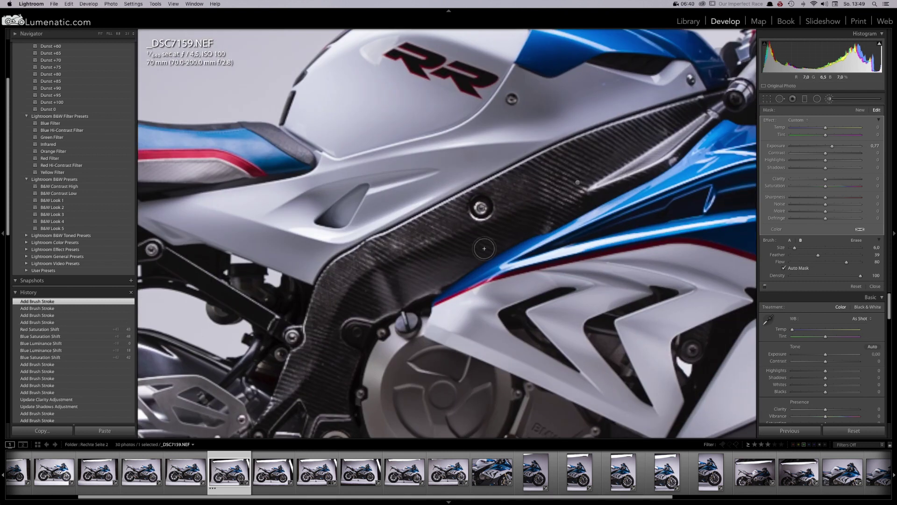
key("o")
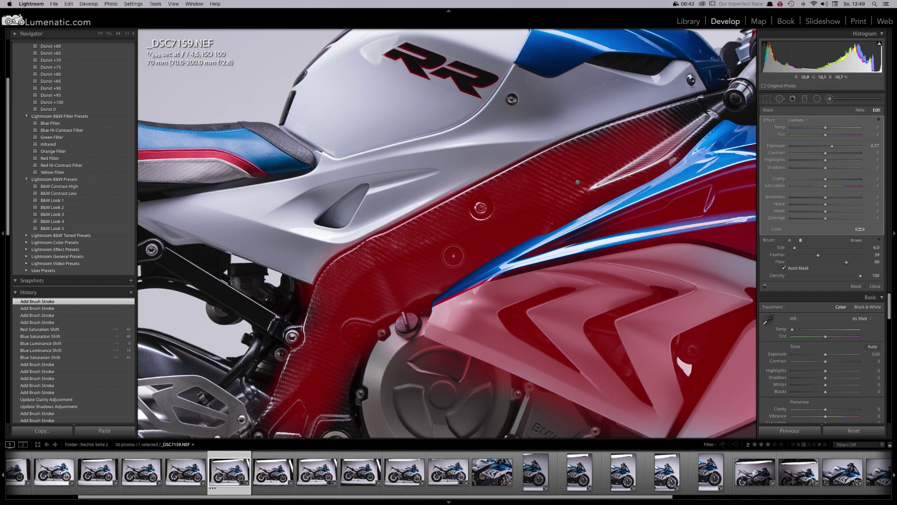
mouse_move(676, 128)
left_mouse_down()
mouse_move(712, 111)
mouse_move(672, 151)
mouse_move(700, 131)
mouse_move(678, 133)
left_mouse_up()
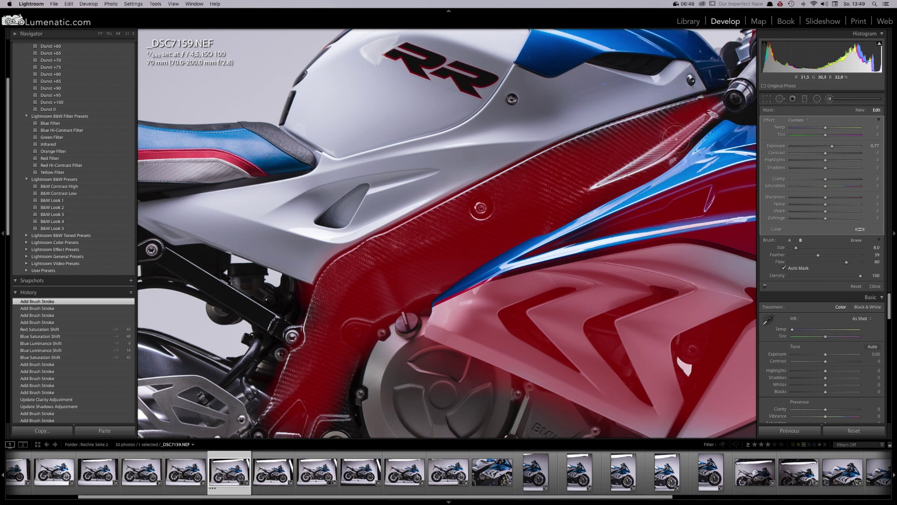
mouse_move(316, 341)
left_mouse_down()
mouse_move(325, 336)
mouse_move(324, 342)
mouse_move(367, 212)
left_mouse_up()
mouse_move(396, 252)
left_mouse_down()
mouse_move(401, 225)
mouse_move(394, 281)
mouse_move(374, 271)
left_mouse_up()
key("z")
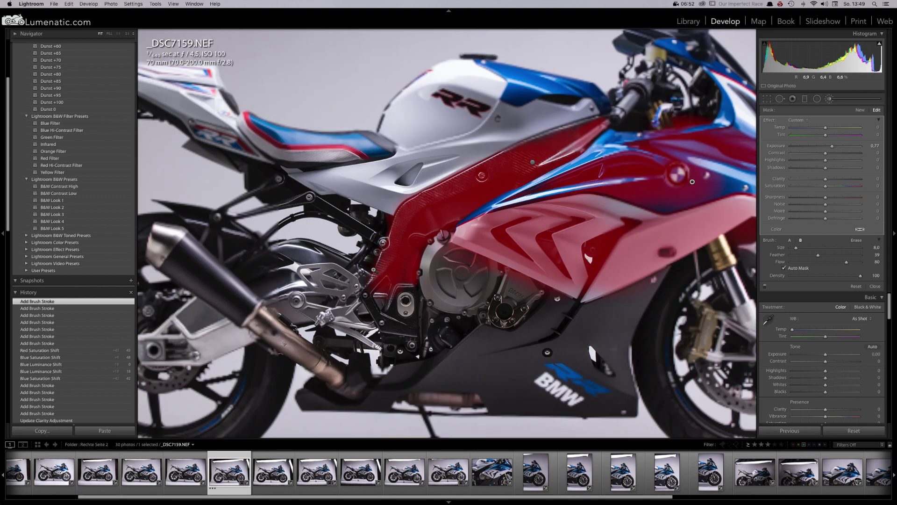
key("o")
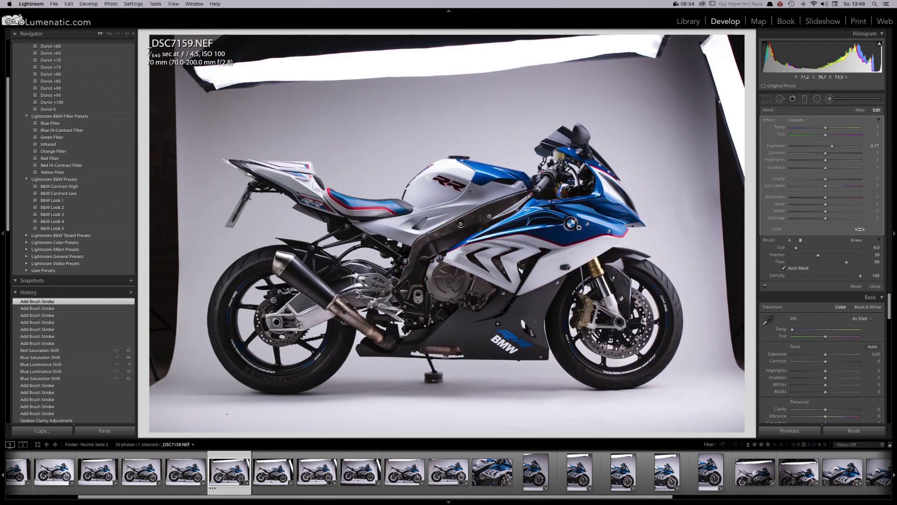
left_click_drag(419, 319, 405, 282)
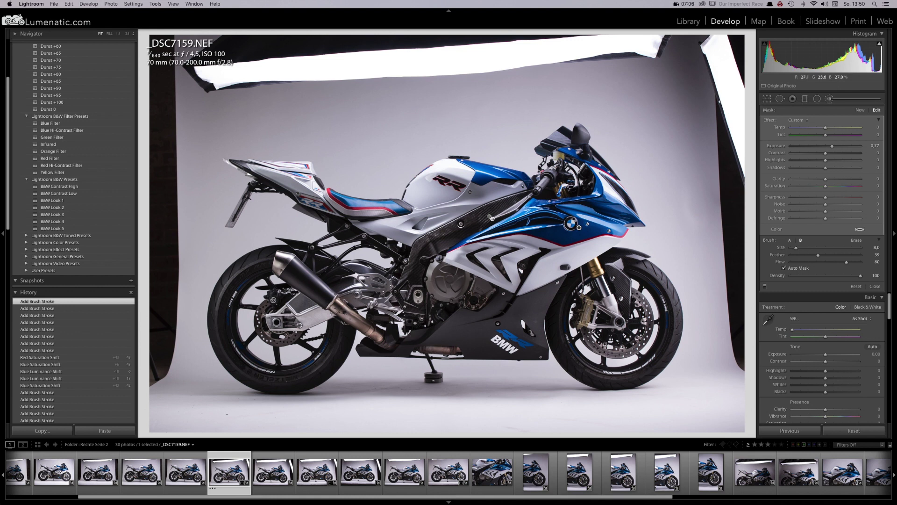
Step: Heal the bright spot on the black lower fairing above the BMW lettering with a size 47 Spot Removal brush
left_click(780, 98)
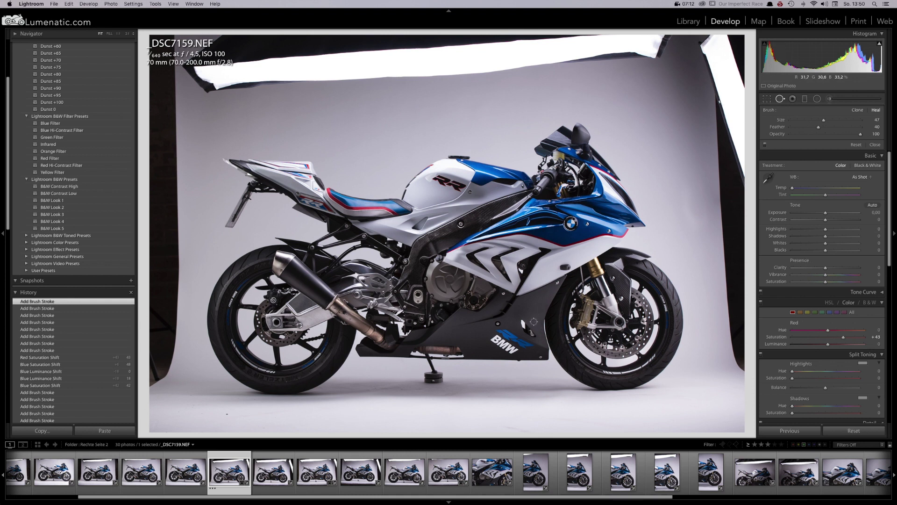
left_click_drag(533, 322, 541, 320)
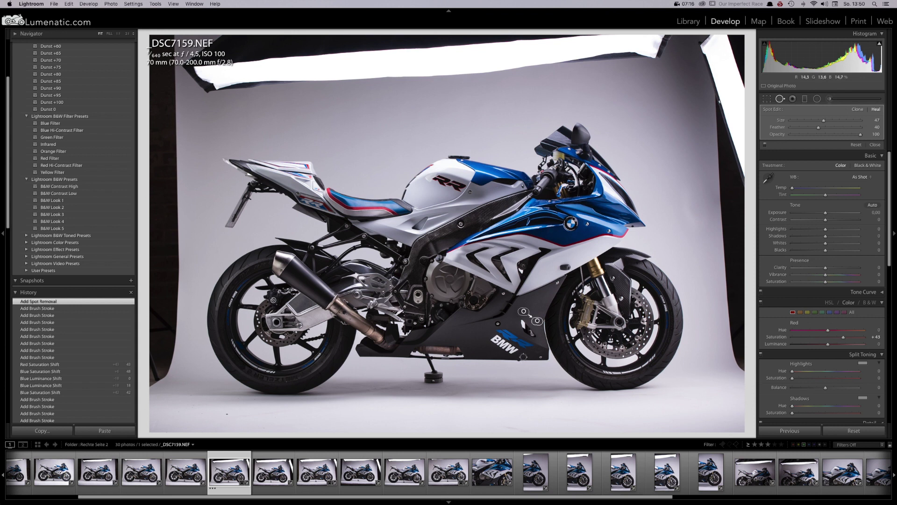
left_click(779, 99)
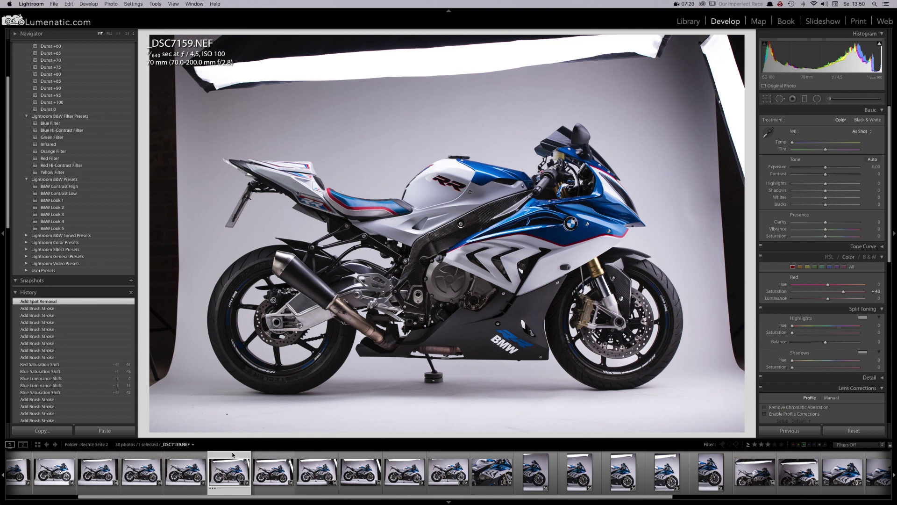
Step: Open the edited photo in Adobe Photoshop CS6 and duplicate the Background layer
right_click(228, 472)
mouse_move(259, 346)
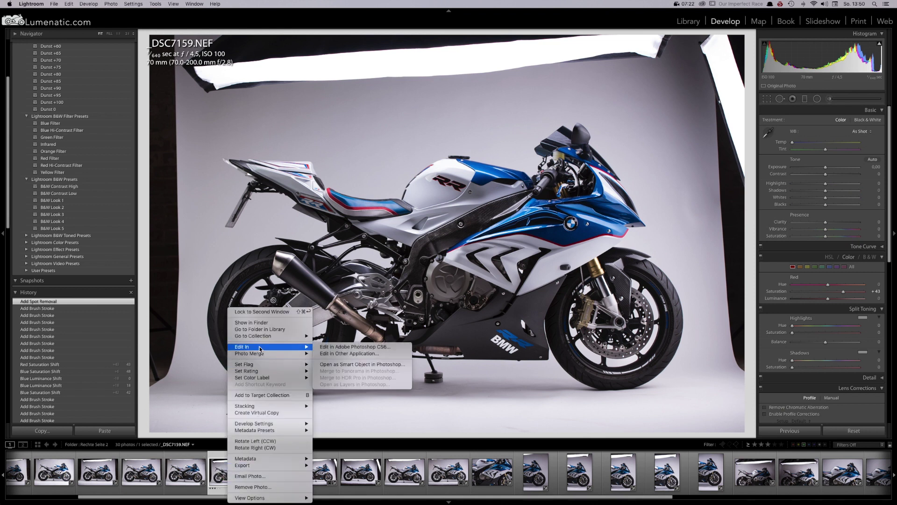
left_click(329, 347)
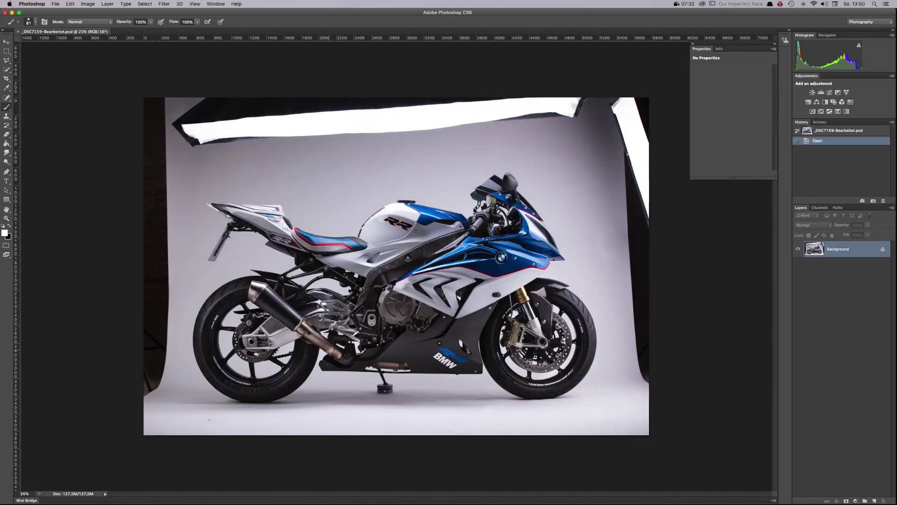
left_click(692, 43)
key("super+0")
scroll(465, 258, "up", 2)
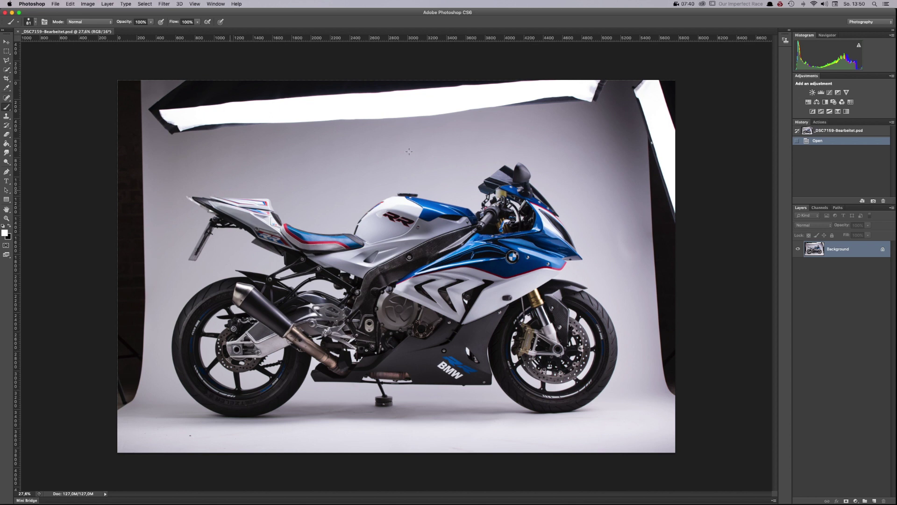
left_click_drag(831, 252, 874, 500)
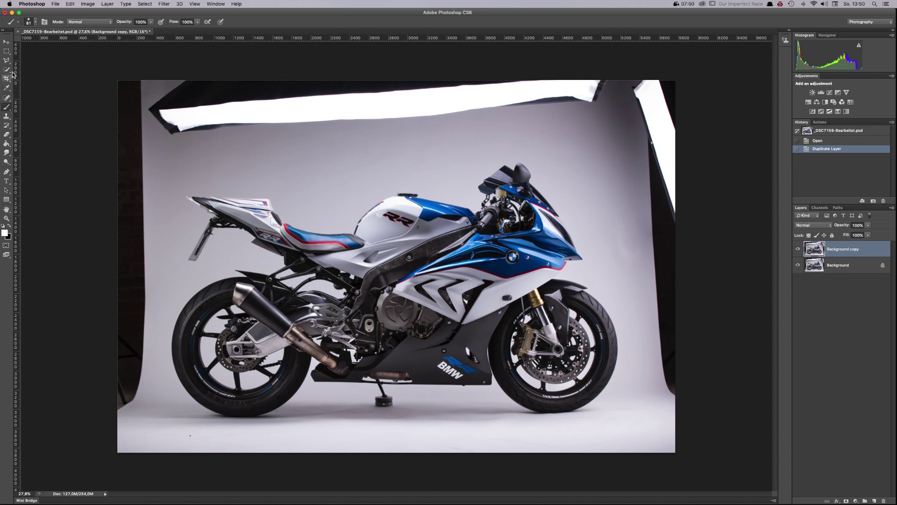
Step: Copy a wide, thin strip of backdrop between the softbox and the motorcycle onto a new layer named "Top part background"
left_click(6, 50)
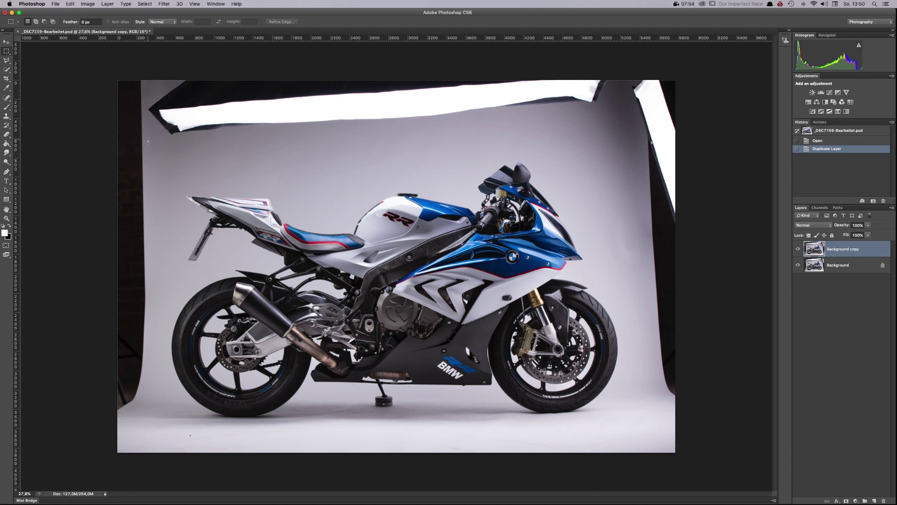
left_click_drag(143, 138, 645, 165)
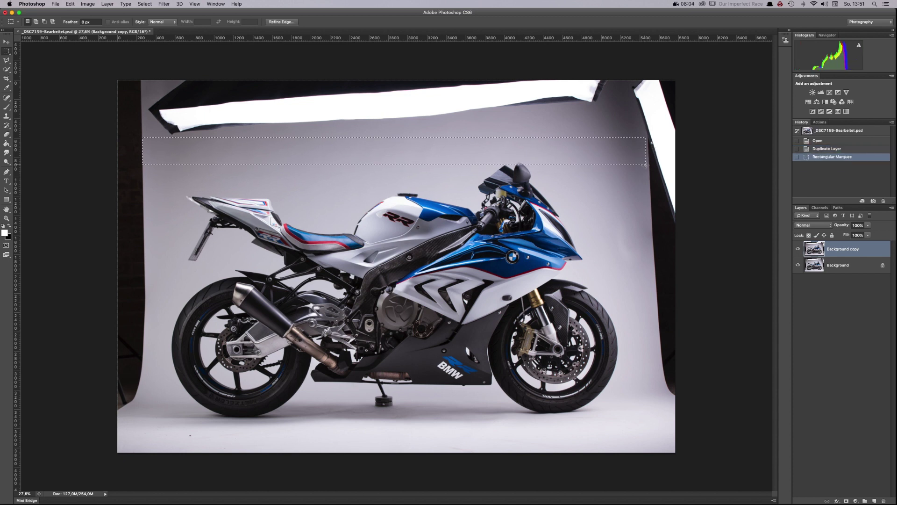
key("Up")
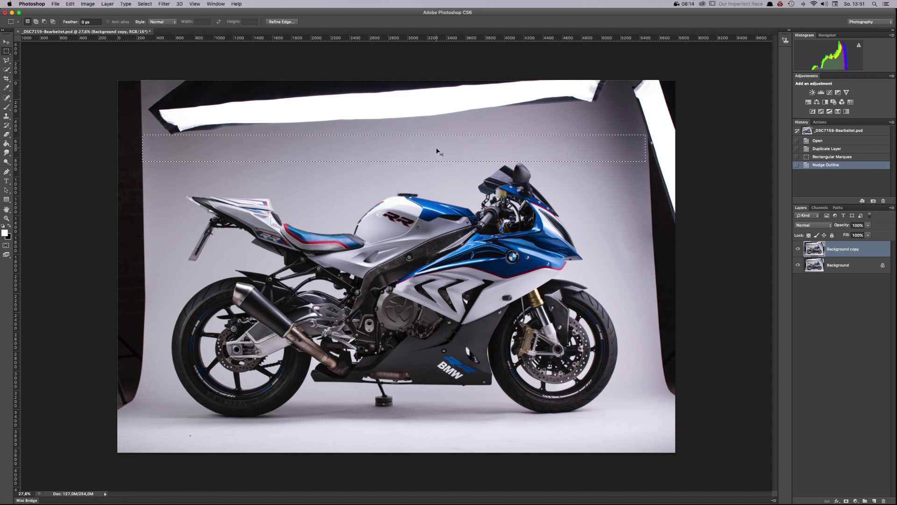
key("super+v")
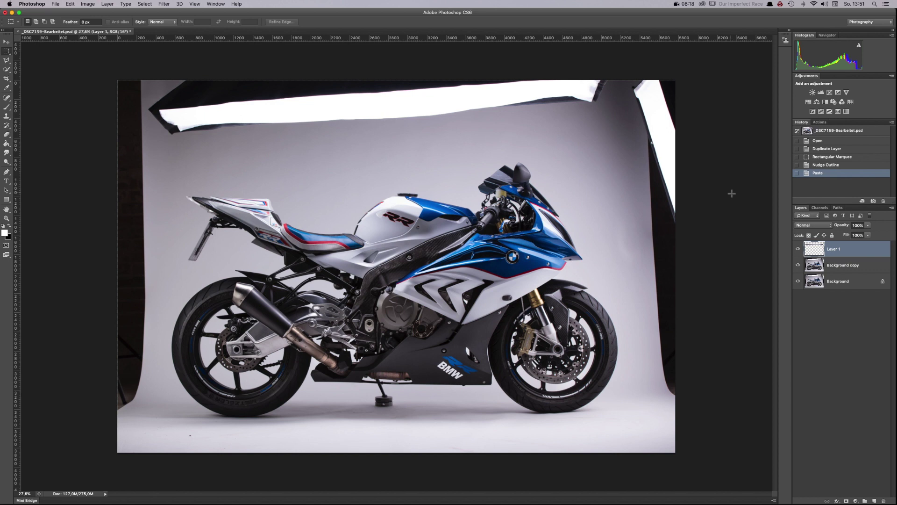
double_click(838, 249)
type("Top part background")
key("Return")
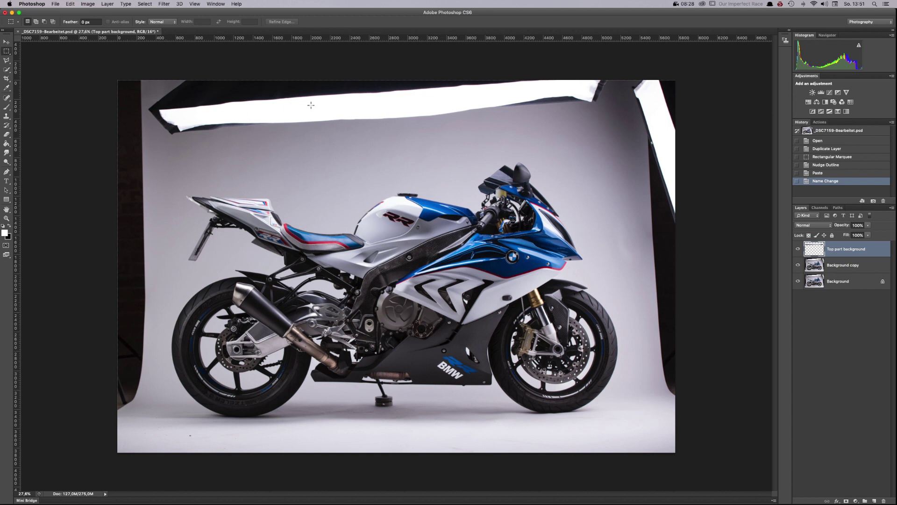
Step: Stretch the backdrop strip up to the image's upper edge with Content-Aware Scale, to about 304% height, covering the overhead softbox
left_click(101, 3)
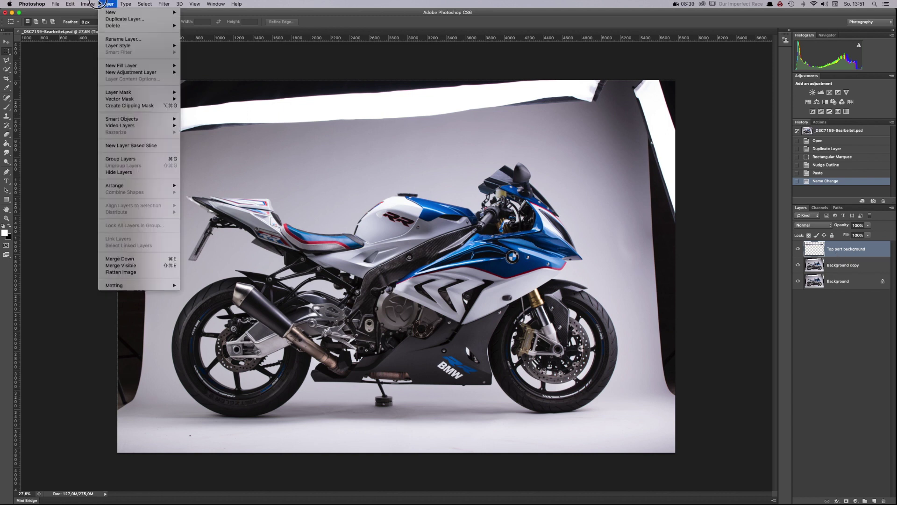
mouse_move(89, 4)
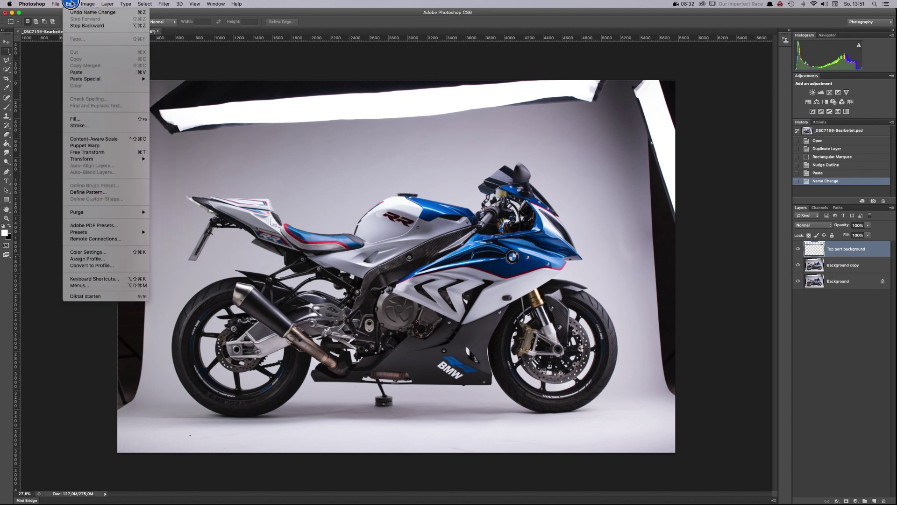
left_click(91, 139)
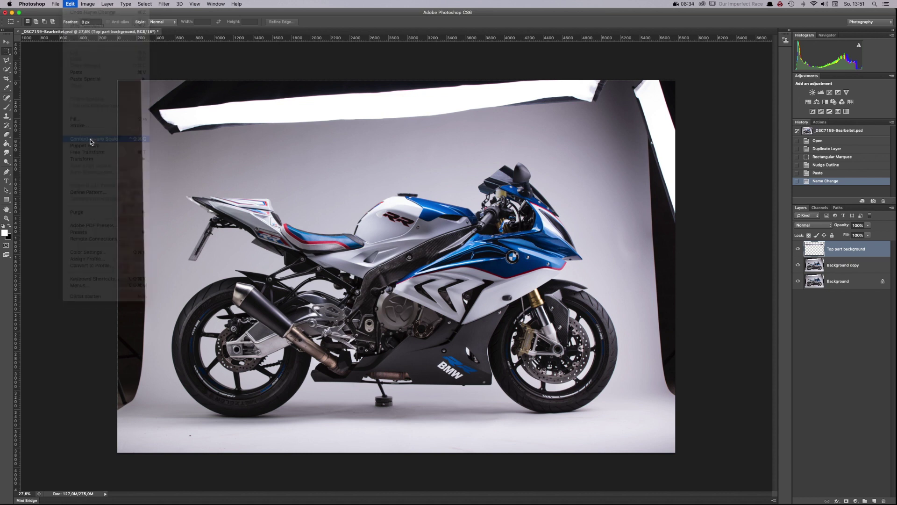
left_click_drag(396, 135, 395, 80)
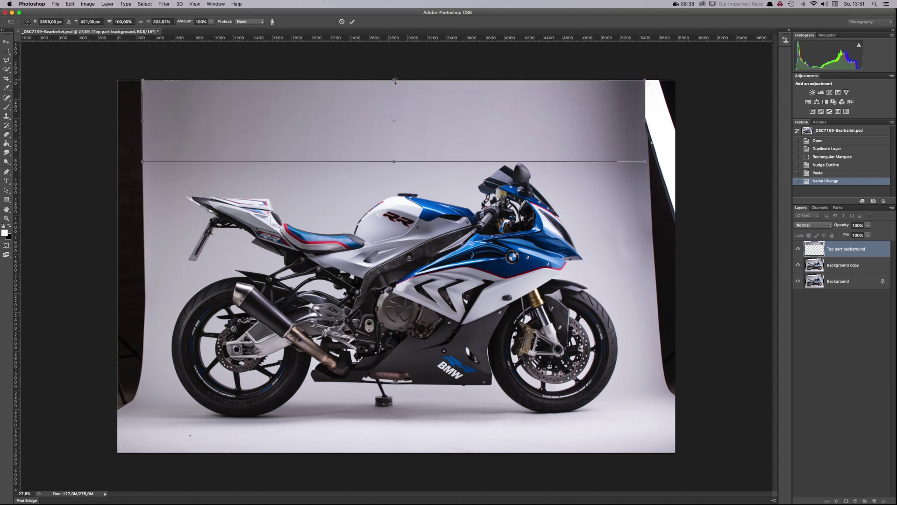
key("Return")
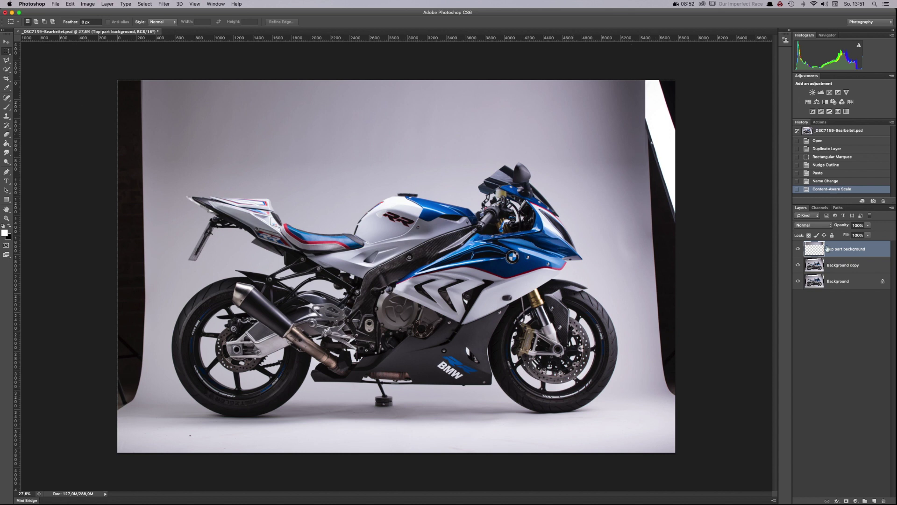
Step: Merge the "Top part background" layer with the Background copy layer, keeping the original Background layer separate
left_click(838, 268, "shift")
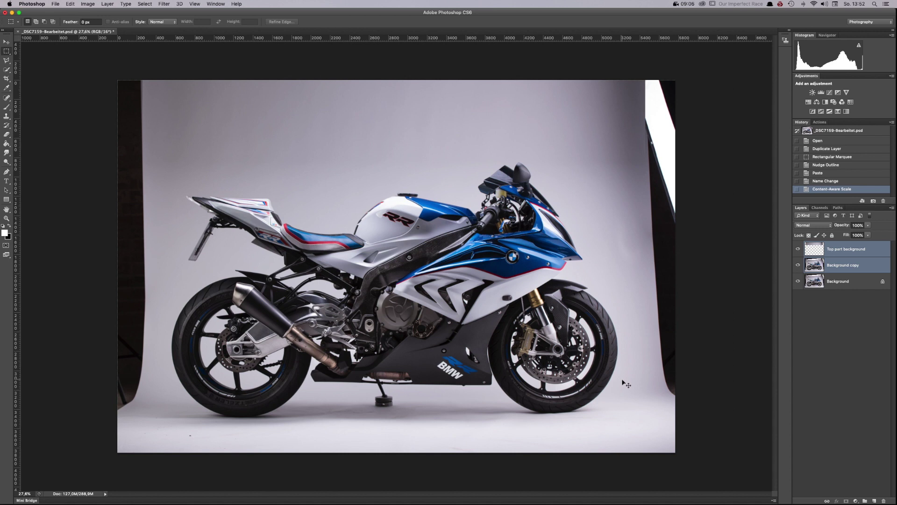
key("super+shift+e")
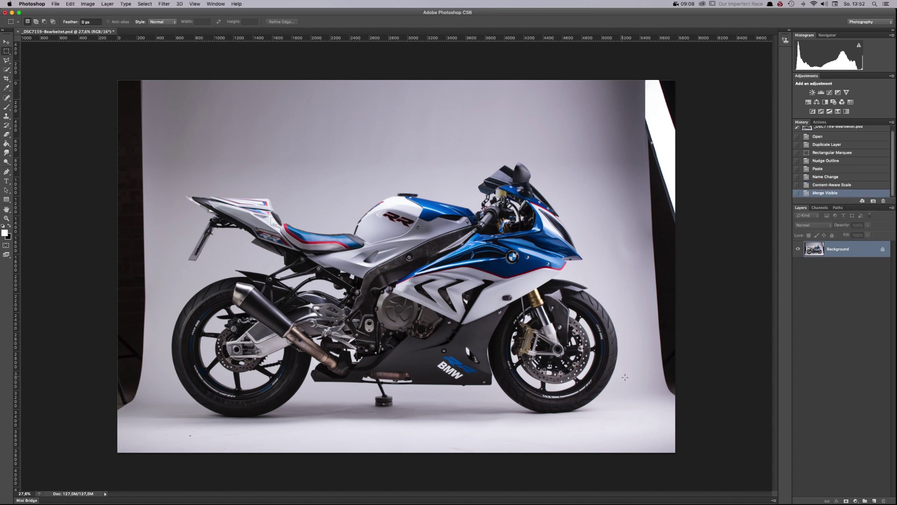
key("super+z")
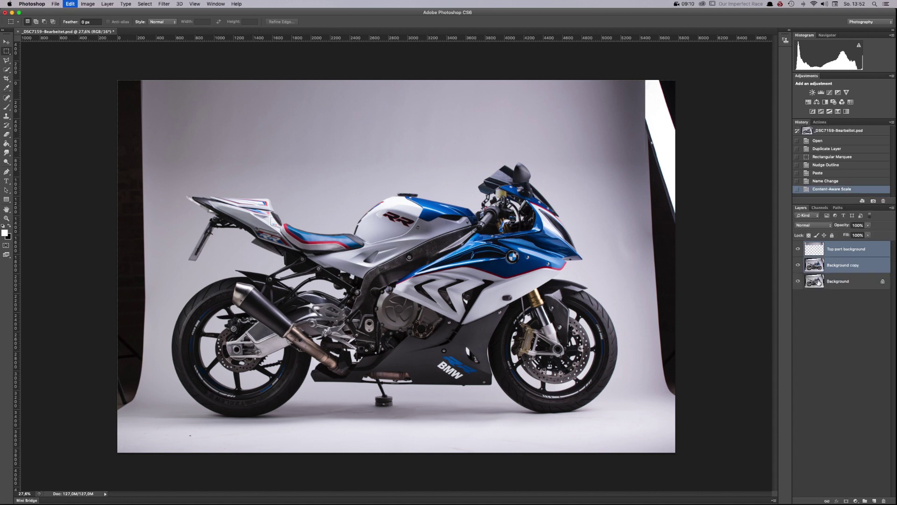
key("super+e")
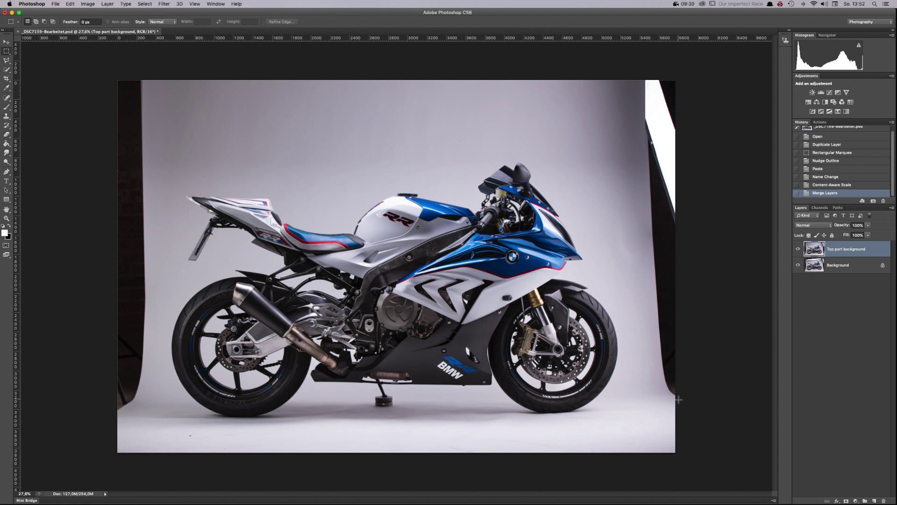
Step: Copy a narrow vertical backdrop strip beside the front wheel onto a new layer and stretch it to the image's right edge with Content-Aware Scale
left_click_drag(645, 79, 619, 409)
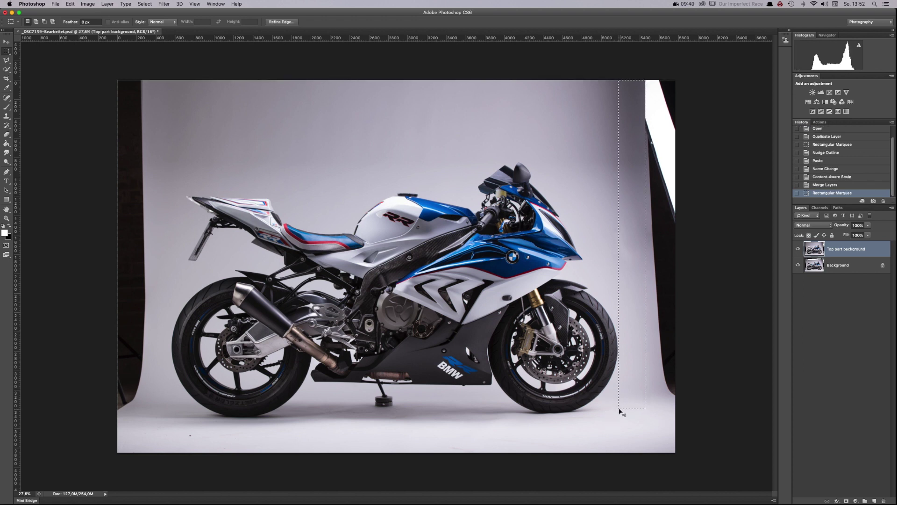
key("super+c")
key("super+v")
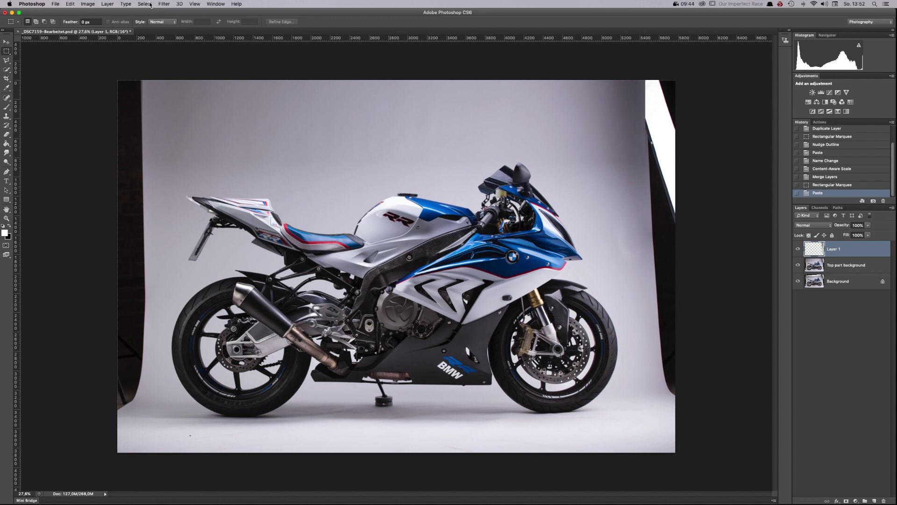
left_click(70, 4)
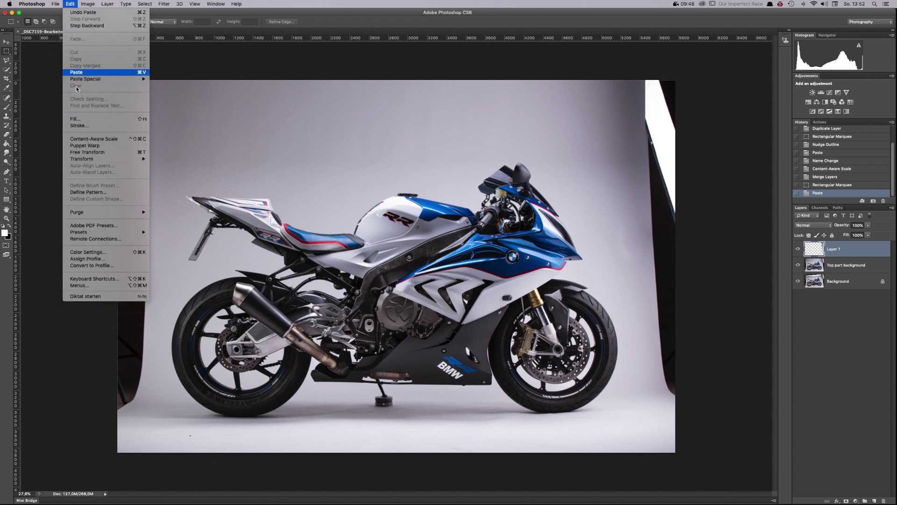
left_click(87, 139)
left_click_drag(646, 244, 675, 245)
key("Return")
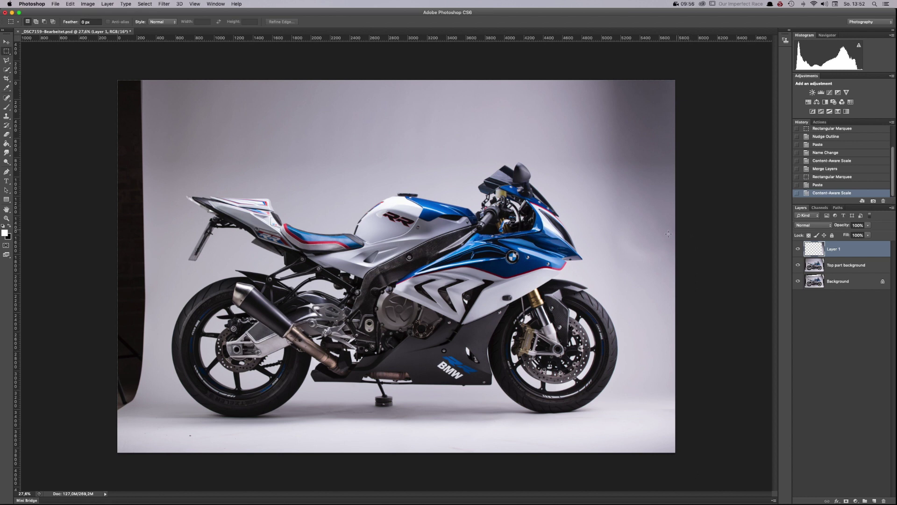
Step: Copy a vertical backdrop strip beside the rear wheel onto a new layer and Content-Aware Scale it to the image's left edge, about 194% width
left_click(835, 265)
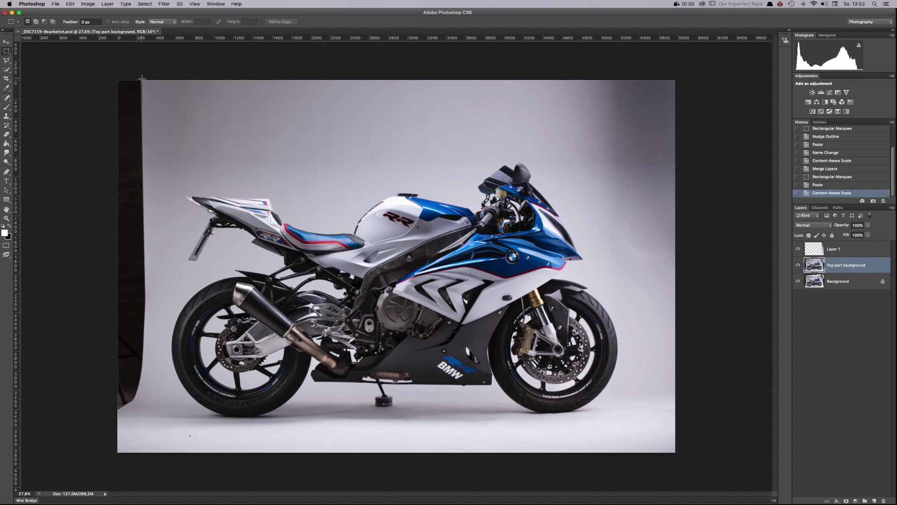
left_click_drag(143, 80, 169, 415)
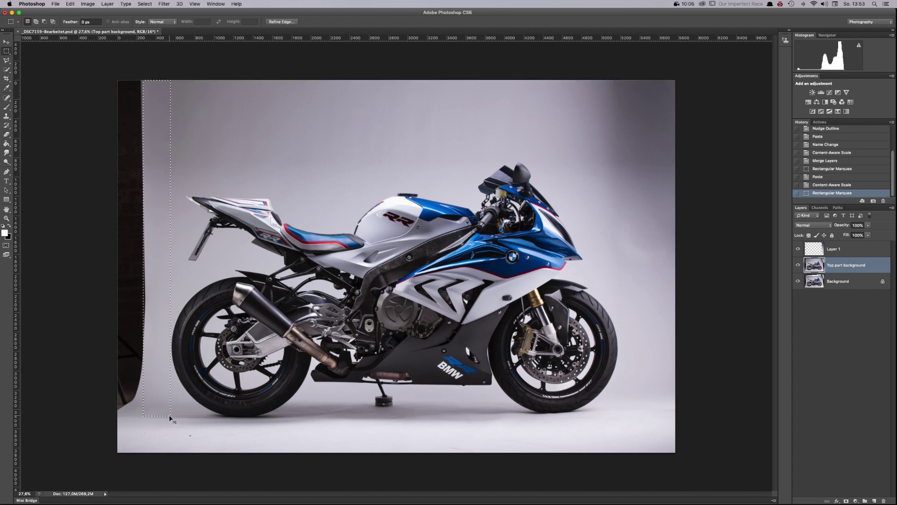
key("super+c")
key("super+v")
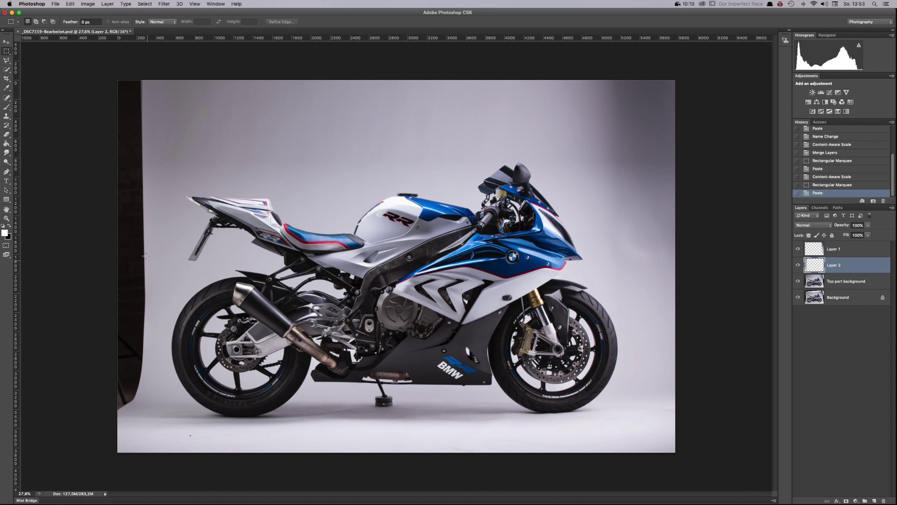
left_click(70, 4)
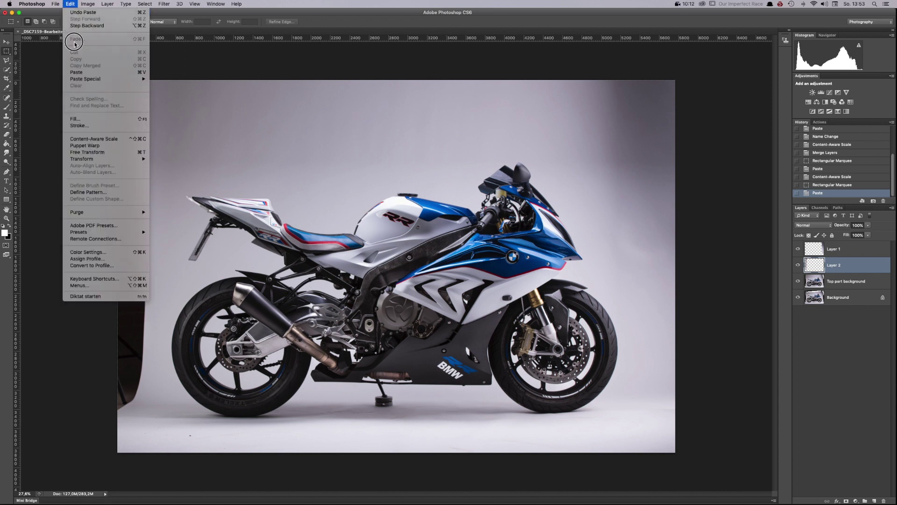
left_click(85, 138)
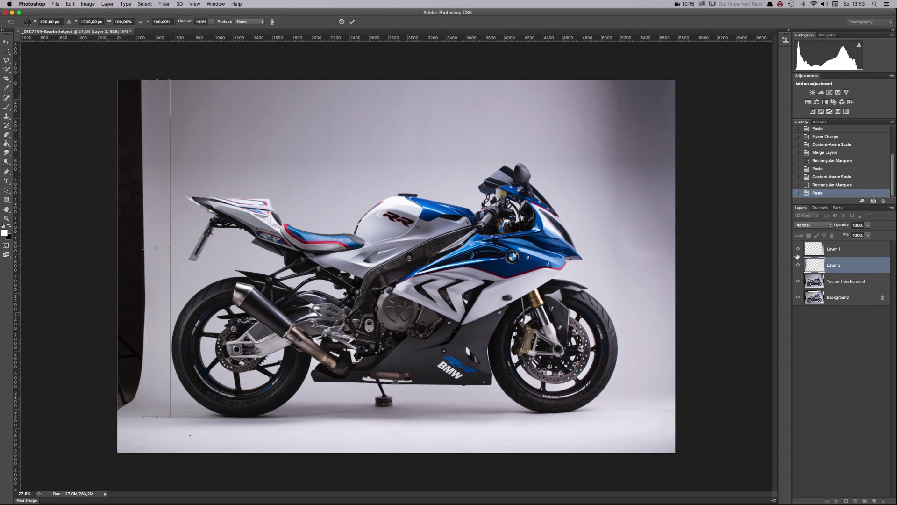
left_click_drag(142, 251, 117, 254)
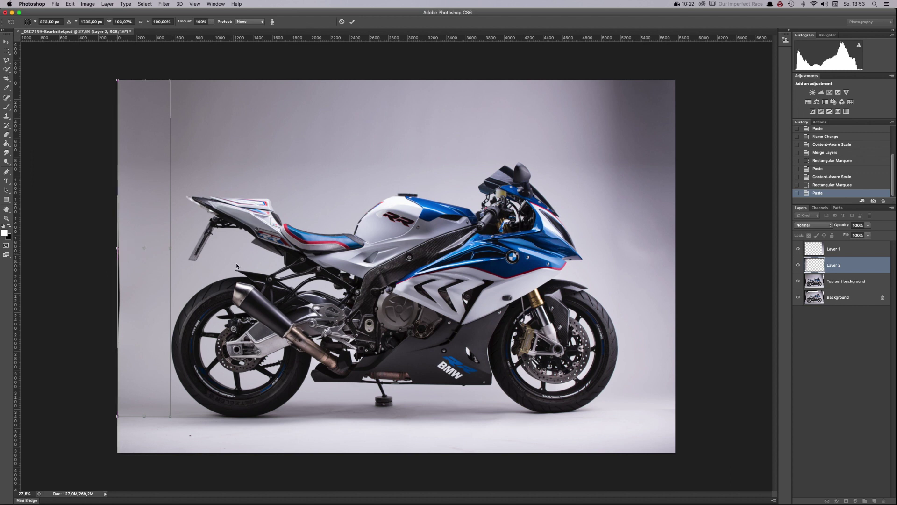
key("Return")
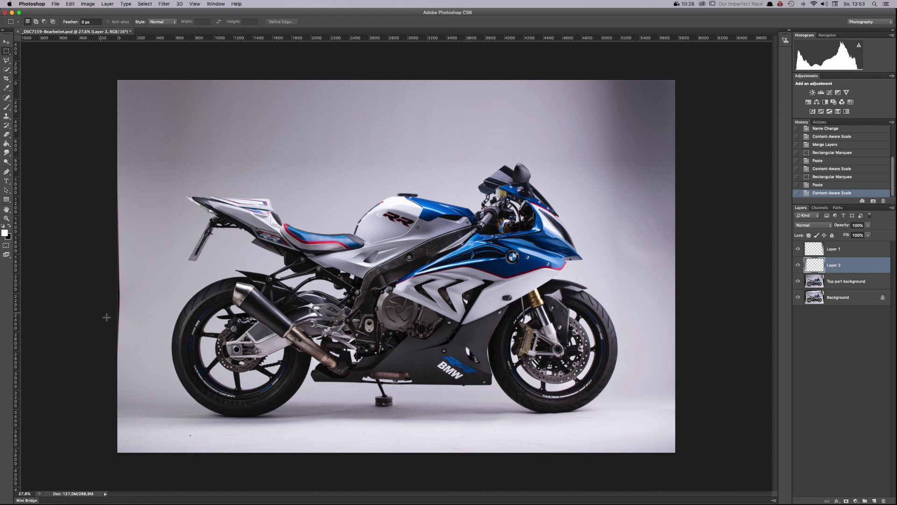
Step: Try to heal the dark sliver along the image's left edge with the content-aware Spot Healing Brush
left_click(8, 99)
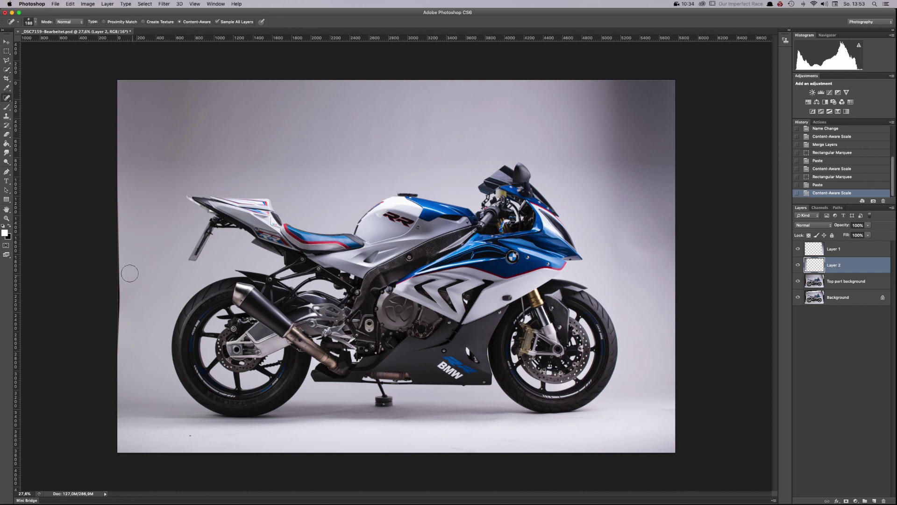
left_click_drag(120, 225, 120, 348)
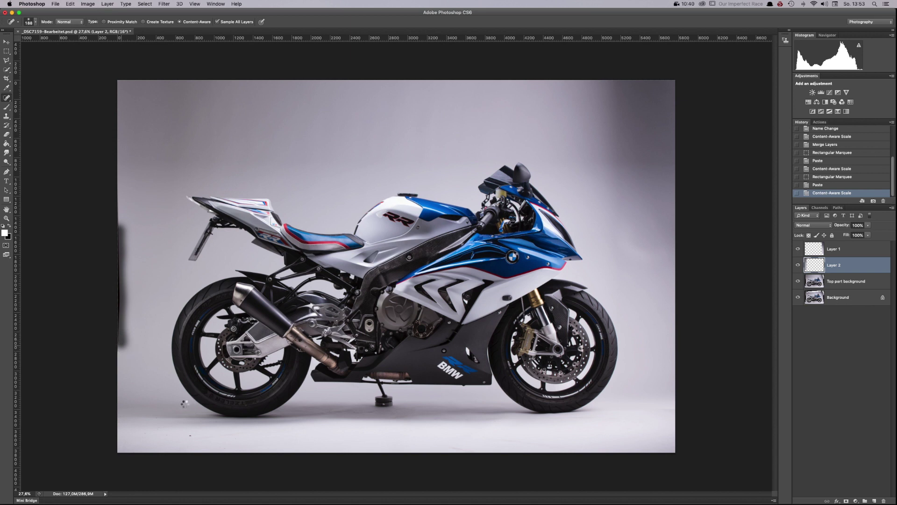
key("super+z")
Step: Clone clean backdrop over the dark sliver along the image's left edge using a 134 px Clone Stamp with 0% hardness
left_click(7, 116)
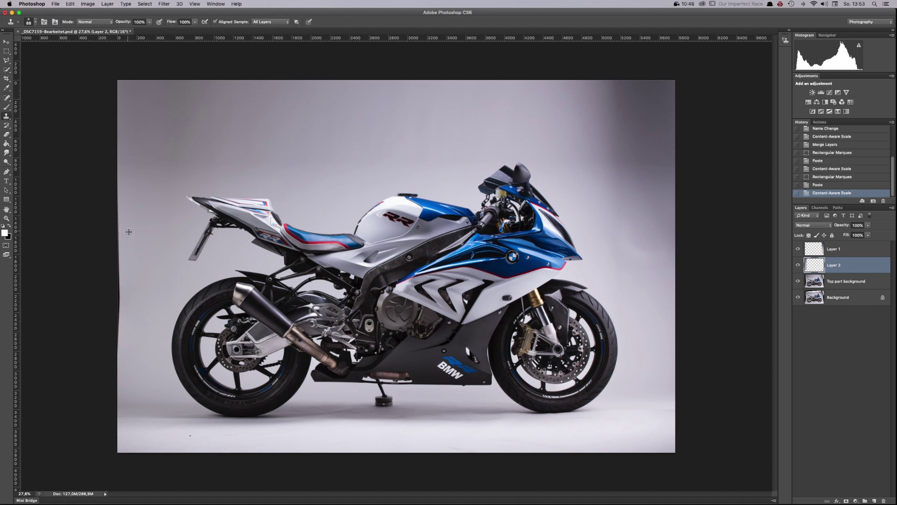
right_click(129, 232)
left_click_drag(173, 247, 136, 264)
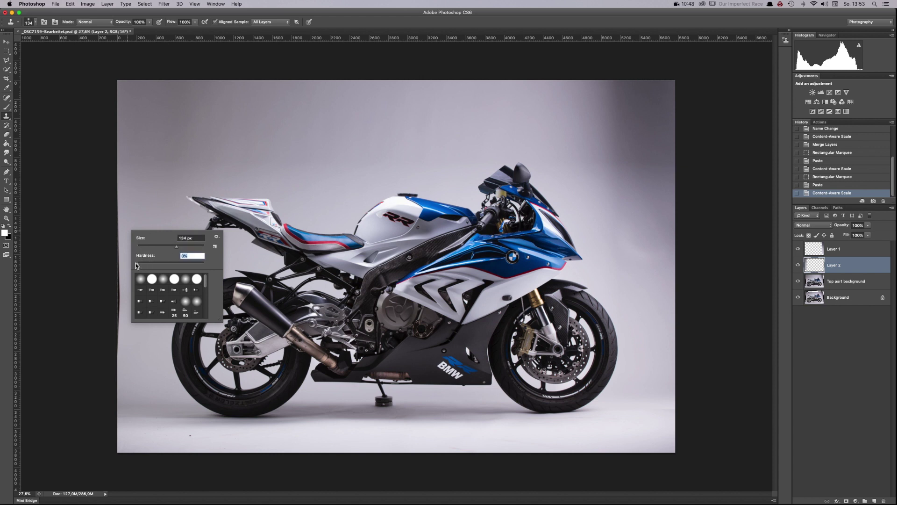
left_click(133, 220, "alt")
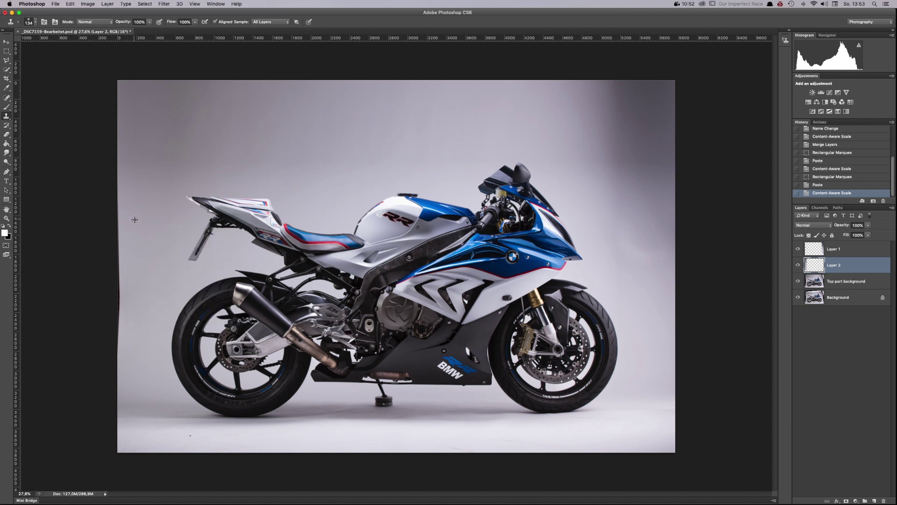
mouse_move(120, 238)
left_mouse_down()
mouse_move(115, 345)
mouse_move(118, 211)
mouse_move(108, 171)
mouse_move(116, 191)
mouse_move(116, 153)
mouse_move(120, 189)
left_mouse_up()
left_click(133, 214, "alt")
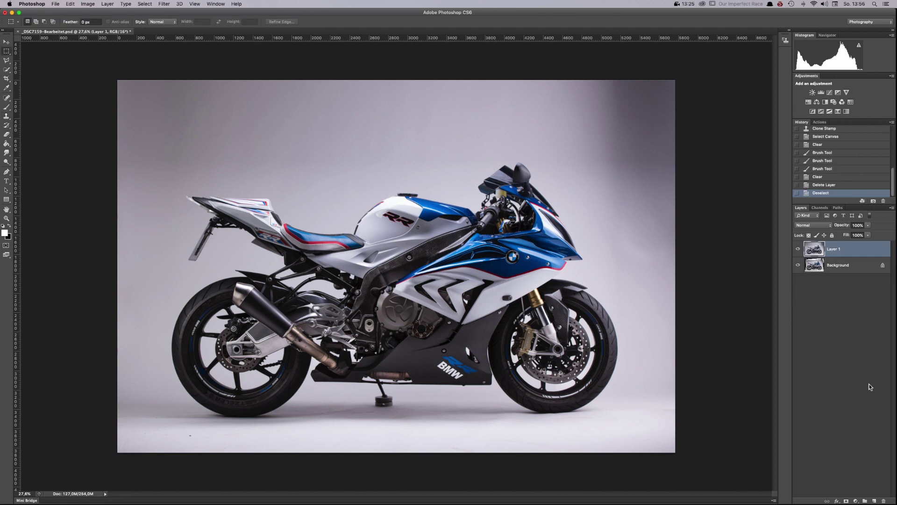
Step: Add a new layer named "Lighten" above Layer 1 and set its blending mode to Soft Light
left_click(875, 501)
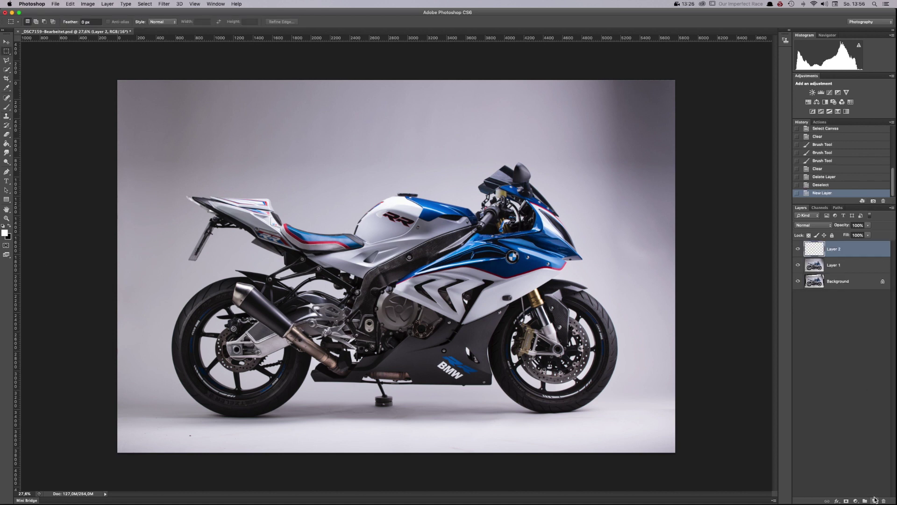
double_click(834, 250)
type("Lightening")
key("BackSpace")
key("BackSpace")
key("BackSpace")
key("BackSpace")
type("en")
key("Return")
left_click(815, 226)
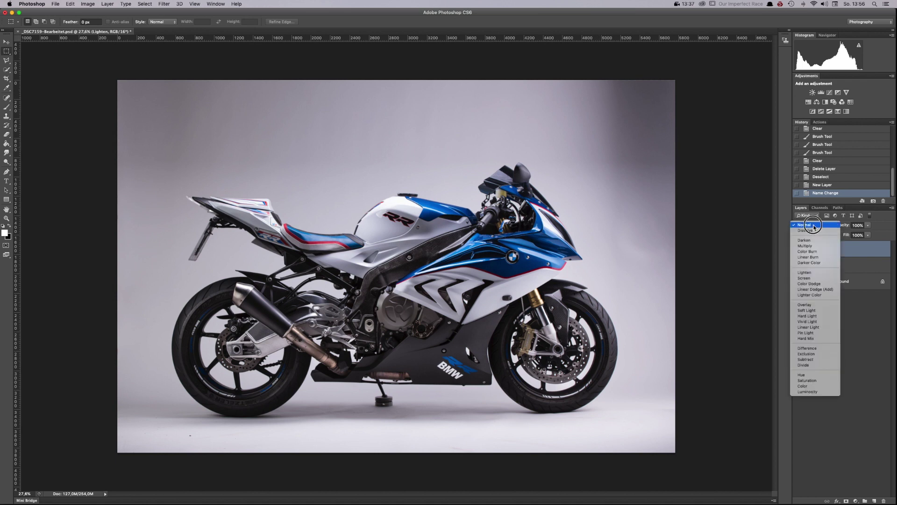
left_click(815, 310)
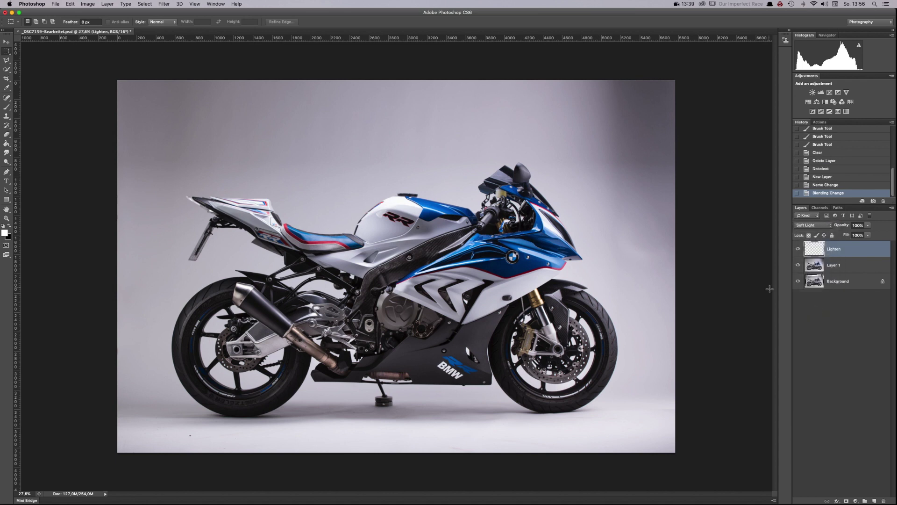
Step: Set up the Brush tool with a 974 px size, 0% hardness and 5% flow for painting white
key("b")
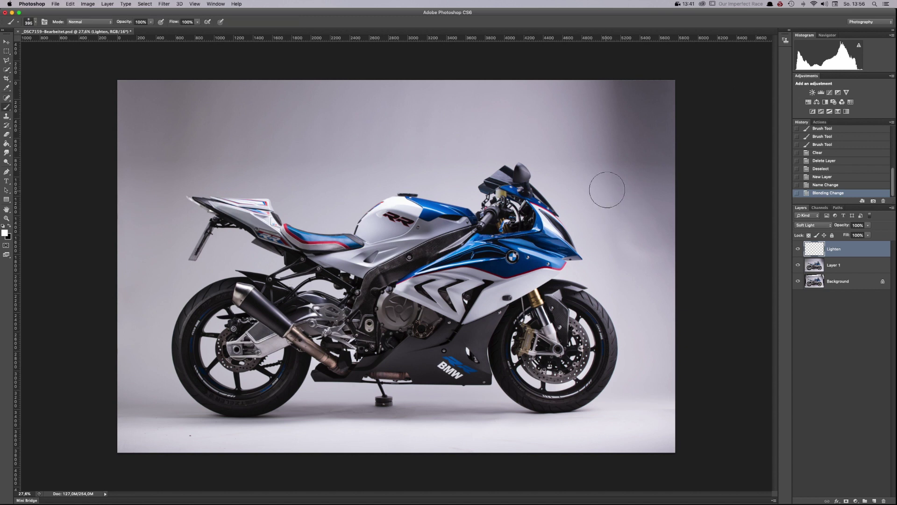
right_click(590, 194)
left_click_drag(657, 211, 658, 210)
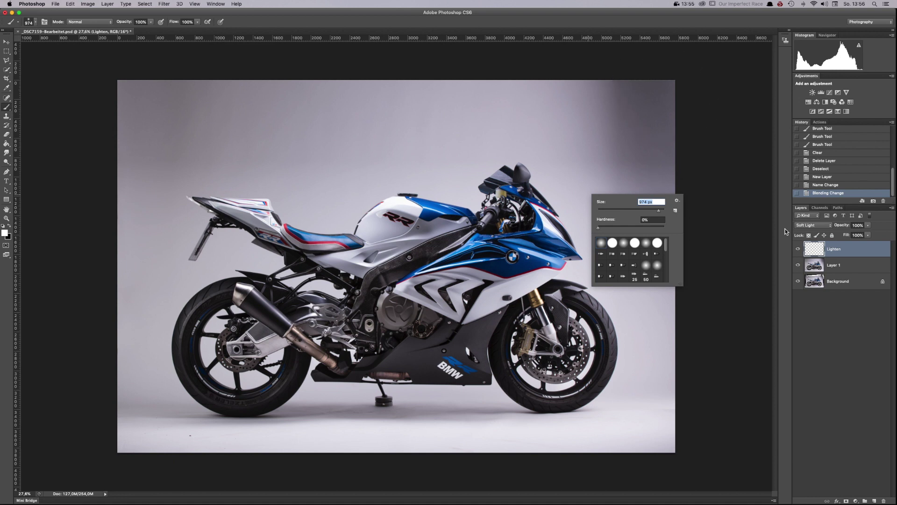
left_click(727, 92)
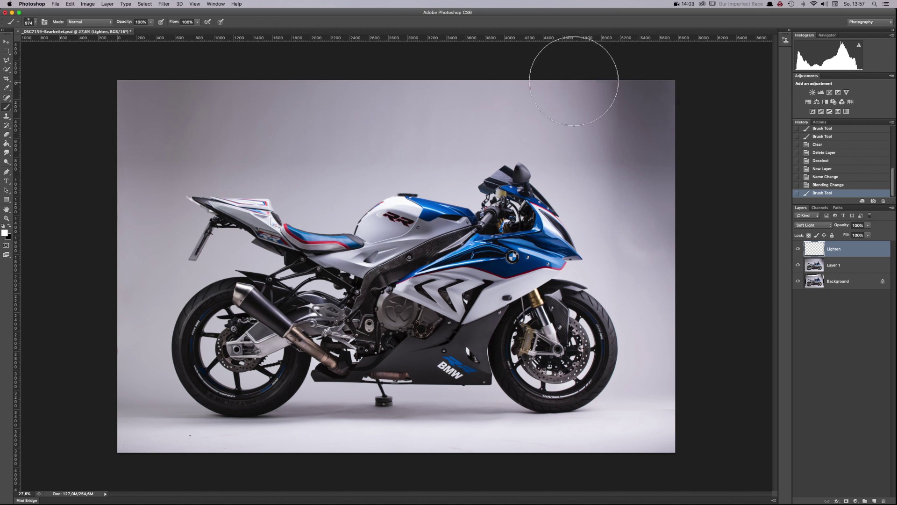
left_click(193, 22)
type("5")
key("Return")
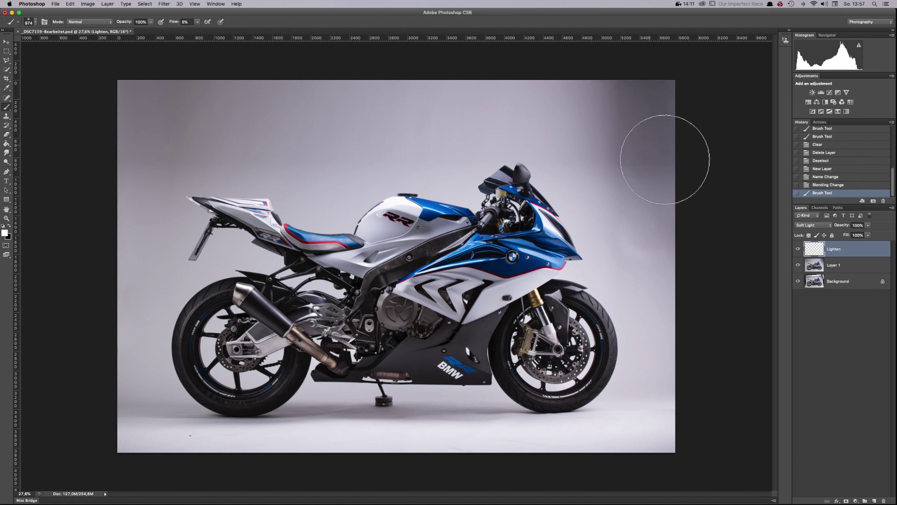
Step: Brush white over the dark upper-right corner and the upper-left backdrop on the Lighten layer to brighten them
mouse_move(623, 111)
left_mouse_down()
mouse_move(699, 147)
mouse_move(597, 72)
mouse_move(715, 201)
mouse_move(580, 60)
mouse_move(721, 192)
mouse_move(626, 80)
mouse_move(775, 219)
left_mouse_up()
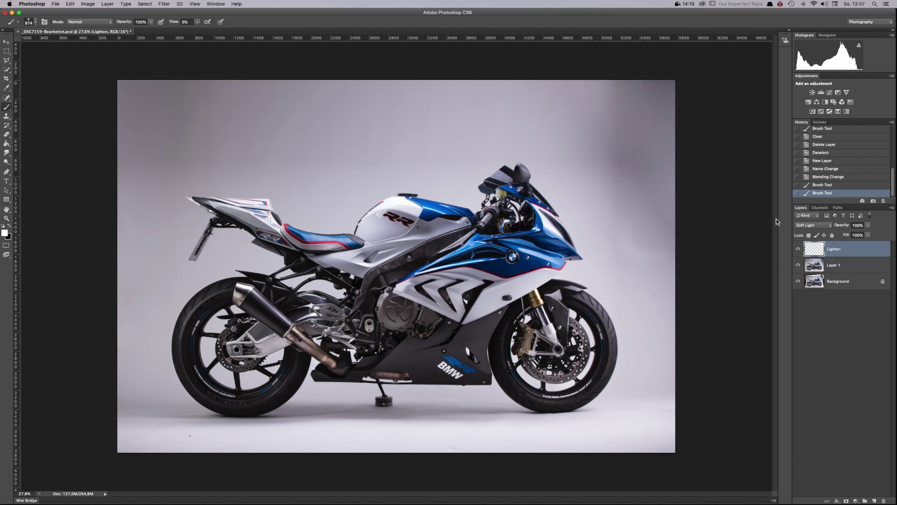
mouse_move(685, 234)
left_mouse_down()
mouse_move(555, 80)
mouse_move(684, 204)
mouse_move(628, 51)
mouse_move(718, 58)
left_mouse_up()
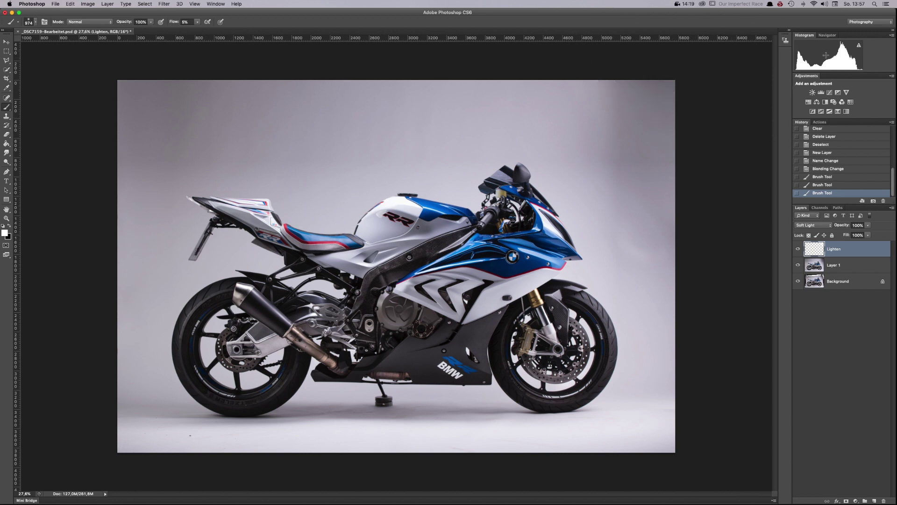
mouse_move(725, 190)
left_mouse_down()
mouse_move(673, 223)
mouse_move(595, 56)
left_mouse_up()
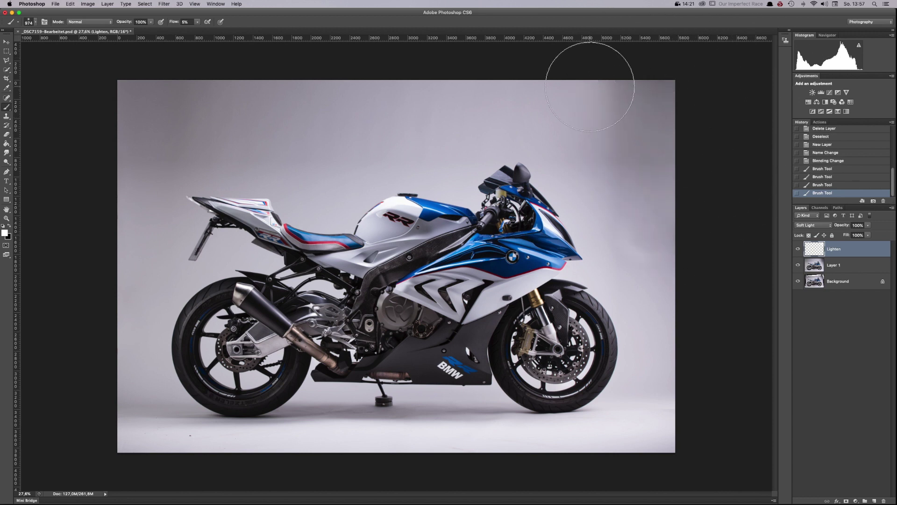
mouse_move(241, 104)
left_mouse_down()
mouse_move(241, 92)
mouse_move(204, 90)
mouse_move(52, 149)
left_mouse_up()
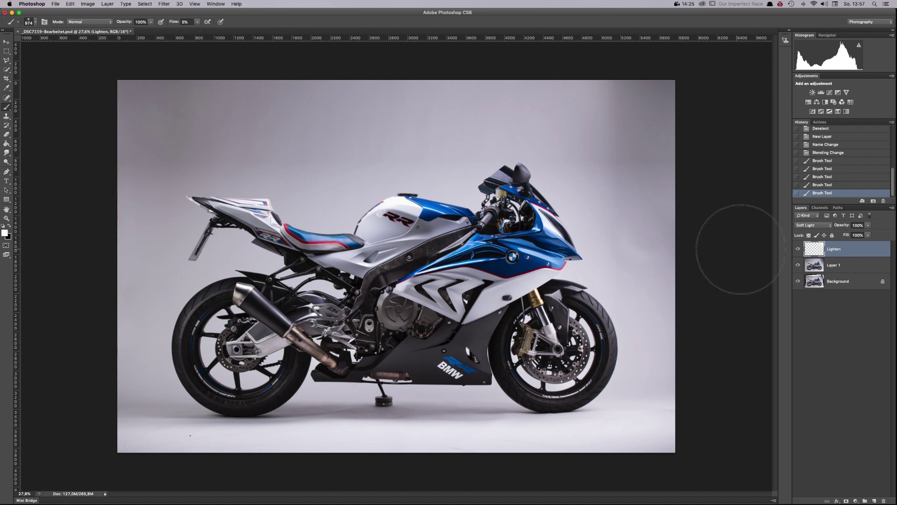
Step: Check the Lighten layer alone and compare the photo with and without it, then brush more white over the upper-right backdrop
left_click(798, 266)
left_click(798, 281)
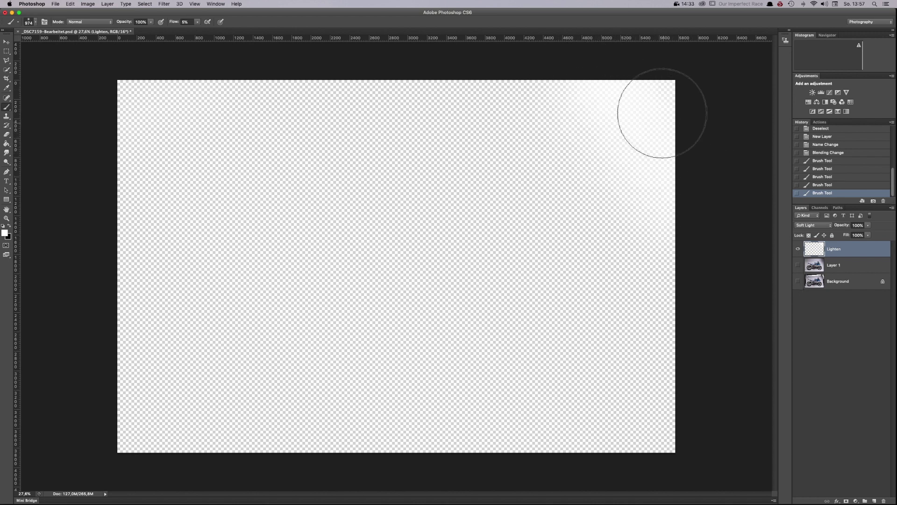
left_click(798, 265)
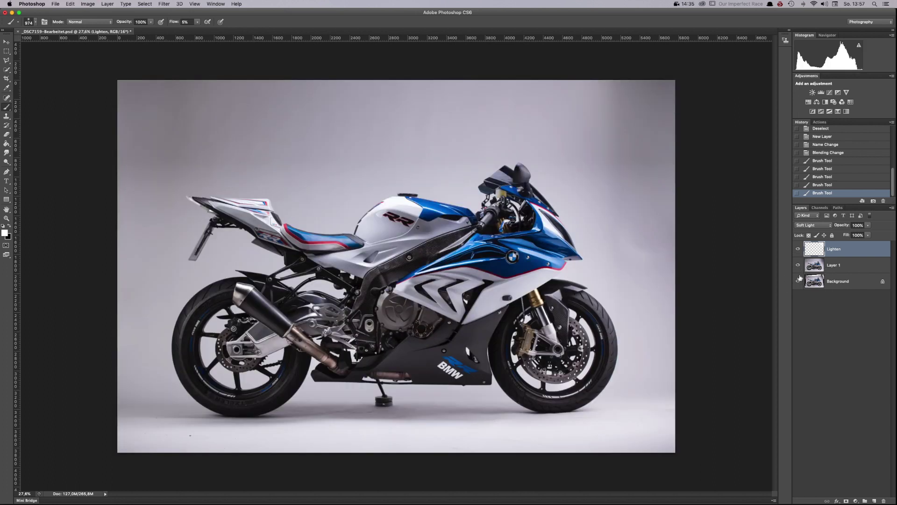
left_click(798, 248)
left_click(799, 249)
mouse_move(556, 57)
left_mouse_down()
mouse_move(681, 136)
mouse_move(661, 68)
mouse_move(748, 140)
left_mouse_up()
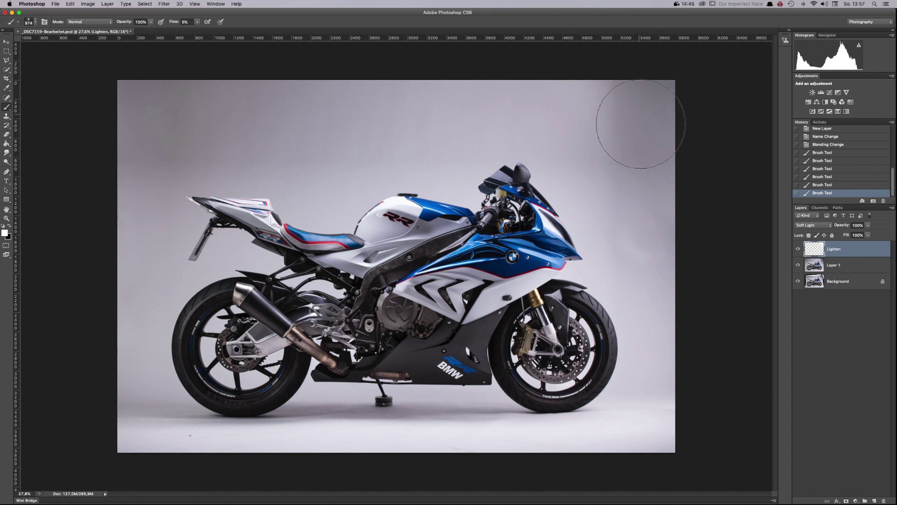
Step: Brush more white over the upper-right corner and along the right edge of the backdrop on the Lighten layer
mouse_move(650, 122)
left_mouse_down()
mouse_move(651, 145)
mouse_move(637, 120)
mouse_move(669, 84)
left_mouse_up()
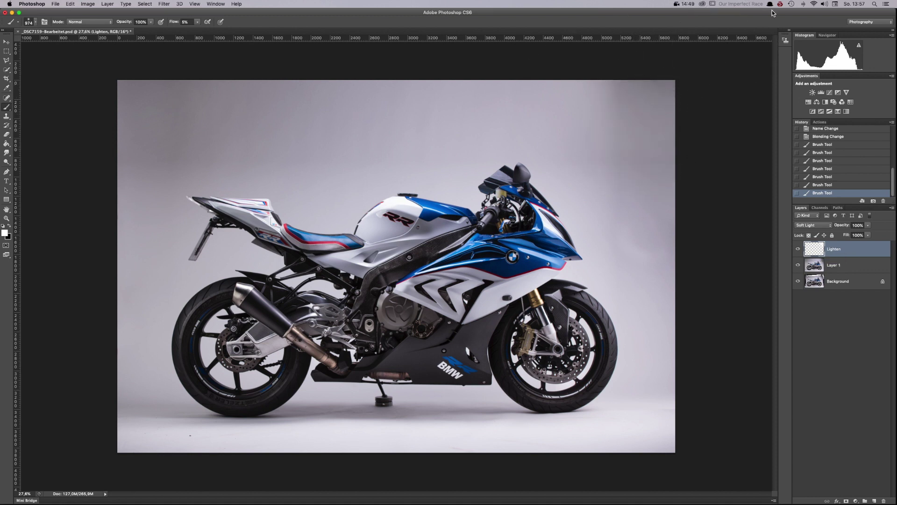
mouse_move(642, 239)
left_mouse_down()
mouse_move(625, 137)
mouse_move(665, 151)
left_mouse_up()
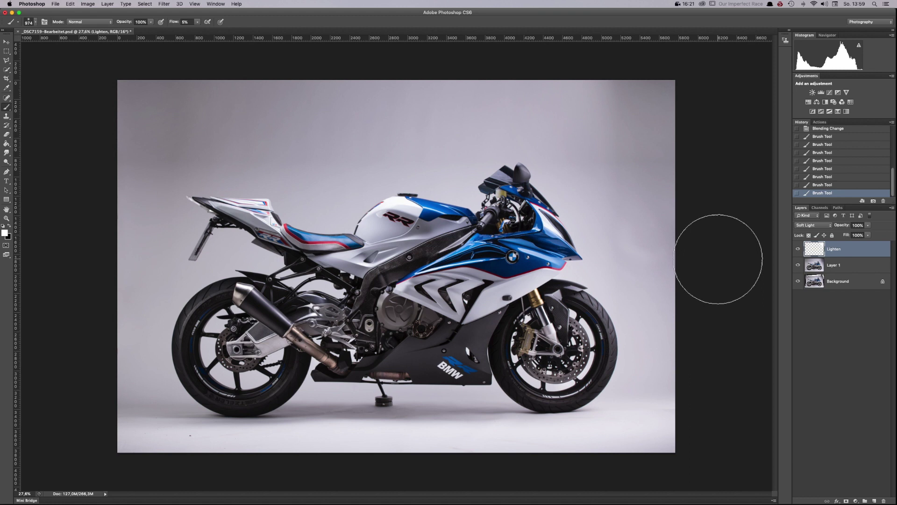
Step: Add a new layer named "Touchup" above the Lighten layer
left_click(875, 501)
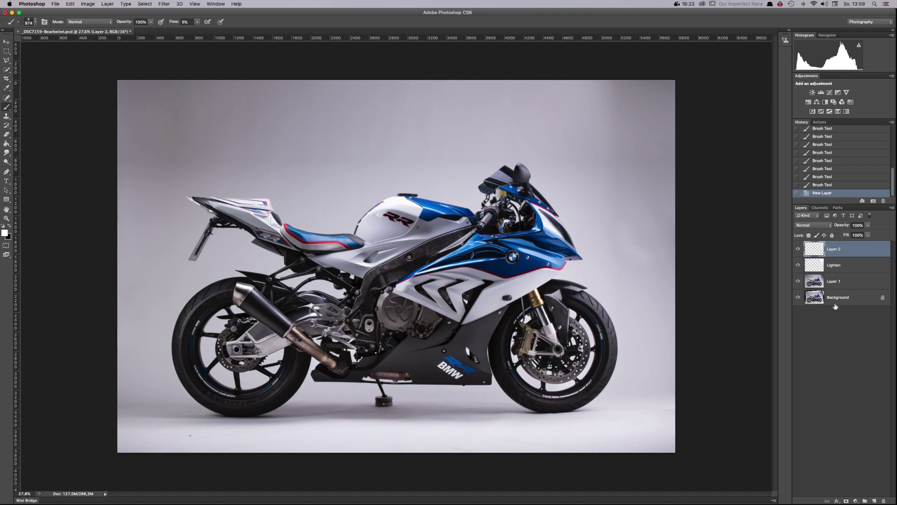
double_click(843, 253)
type("Touchup")
key("Return")
Step: Try to clone clean backdrop over the uneven patch in front of the bike's fairing, and undo the stroke
key("s")
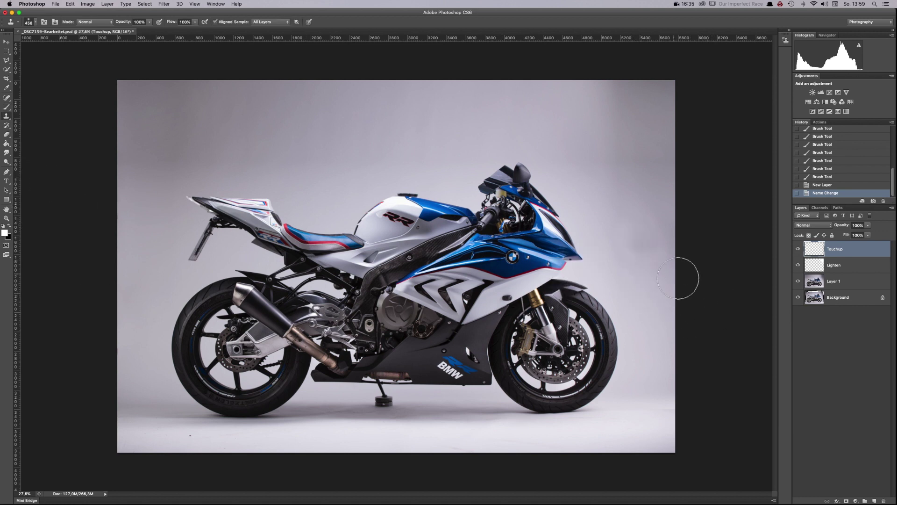
left_click(661, 233, "alt")
mouse_move(625, 235)
left_mouse_down()
mouse_move(633, 252)
mouse_move(655, 252)
left_mouse_up()
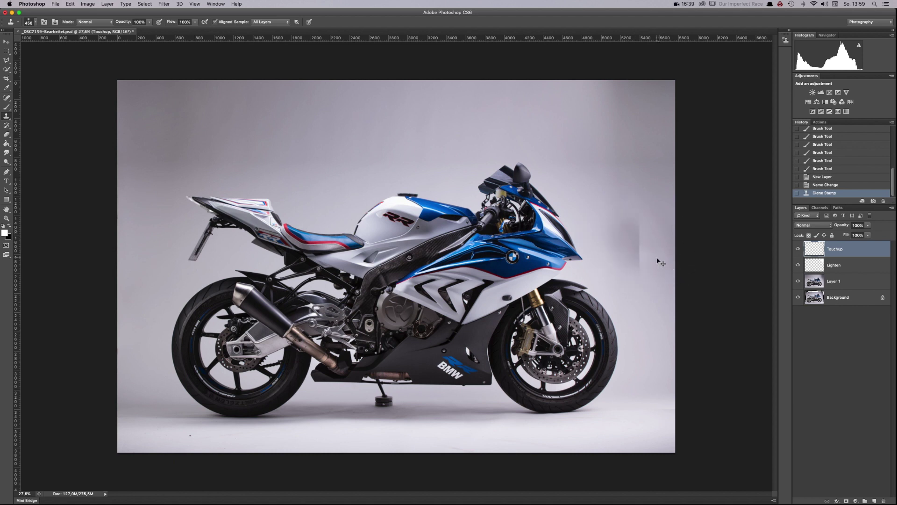
key("super+z")
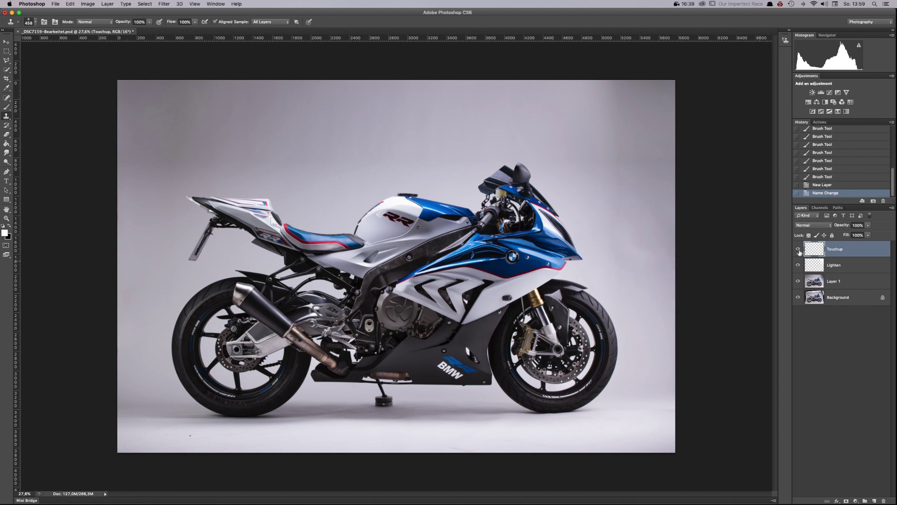
Step: Try the Clone Stamp again on the backdrop patch with a soft 395 px brush on the Touchup layer, and undo it
left_click(843, 285)
left_click(841, 270)
left_click(840, 253)
right_click(695, 270)
left_click(722, 274)
right_click(672, 272)
mouse_move(692, 275)
left_mouse_down()
mouse_move(684, 276)
mouse_move(695, 276)
left_mouse_up()
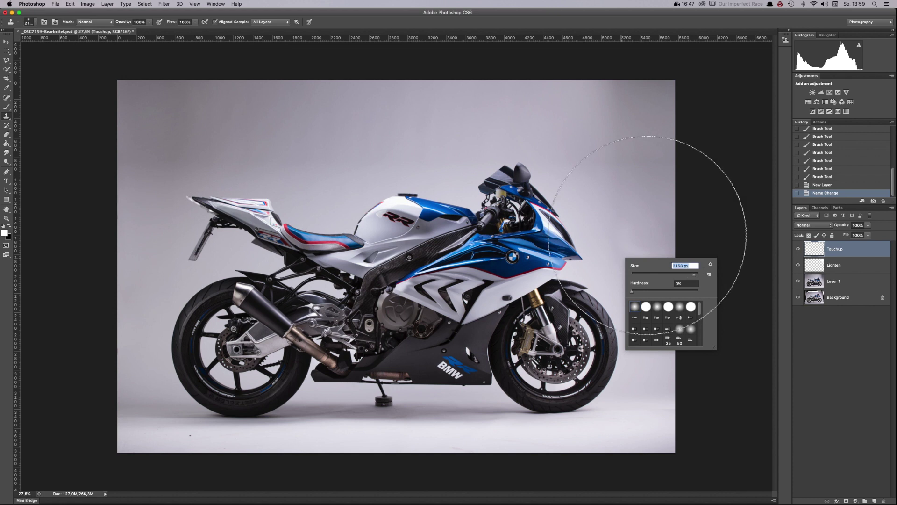
left_click(677, 274)
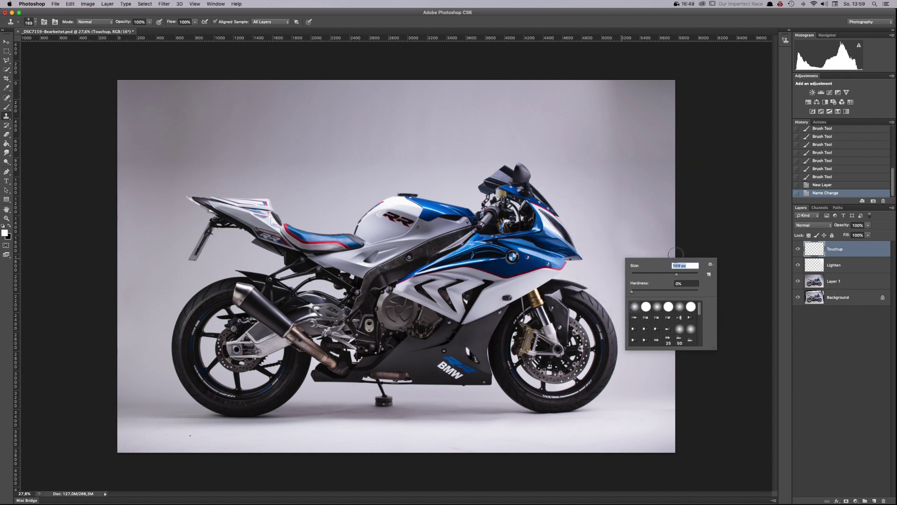
left_click(636, 221, "alt")
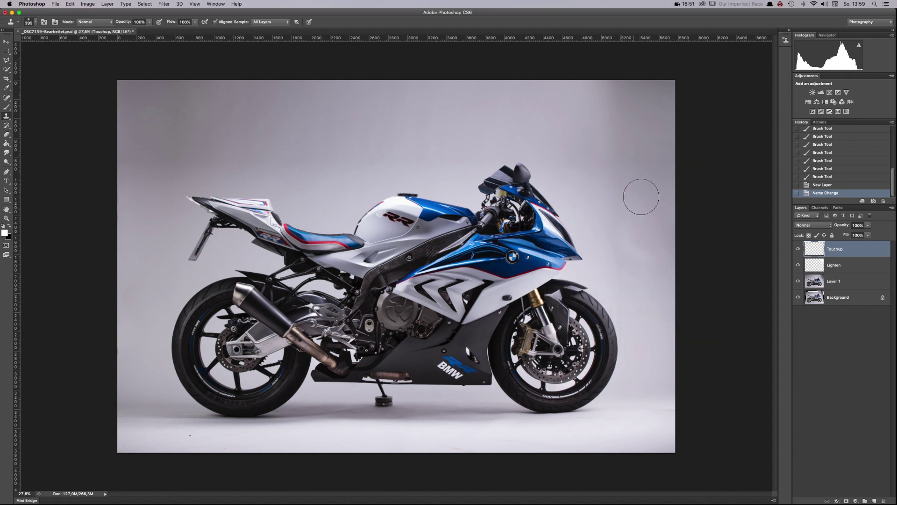
left_click_drag(640, 251, 657, 255)
key("super+z")
Step: Heal the uneven backdrop patch in front of the fairing using the Spot Healing Brush at 341 px and 0% hardness
left_click(7, 97)
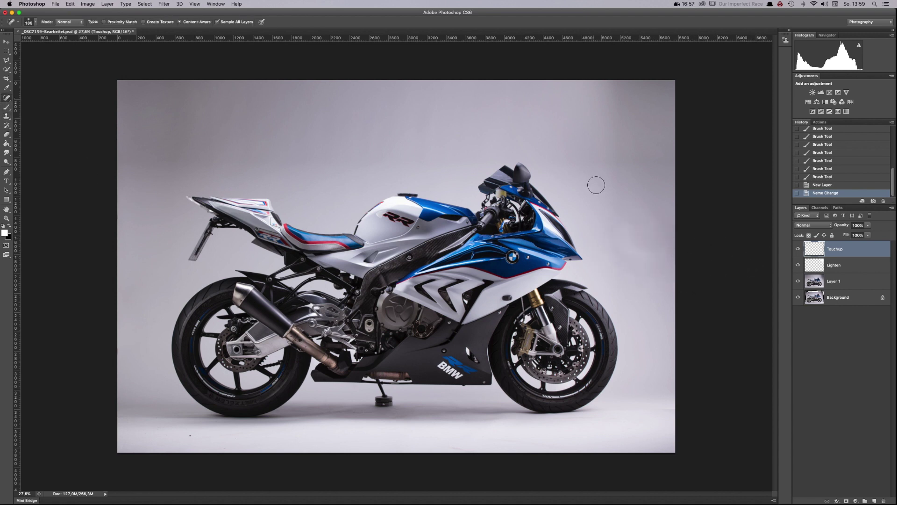
right_click(640, 233)
left_click_drag(705, 248, 711, 249)
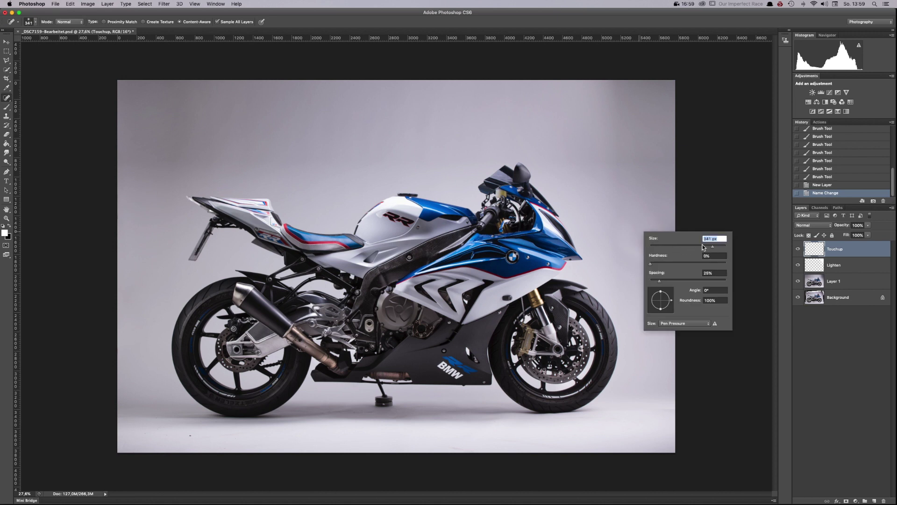
mouse_move(623, 244)
left_mouse_down()
mouse_move(652, 257)
mouse_move(628, 233)
left_mouse_up()
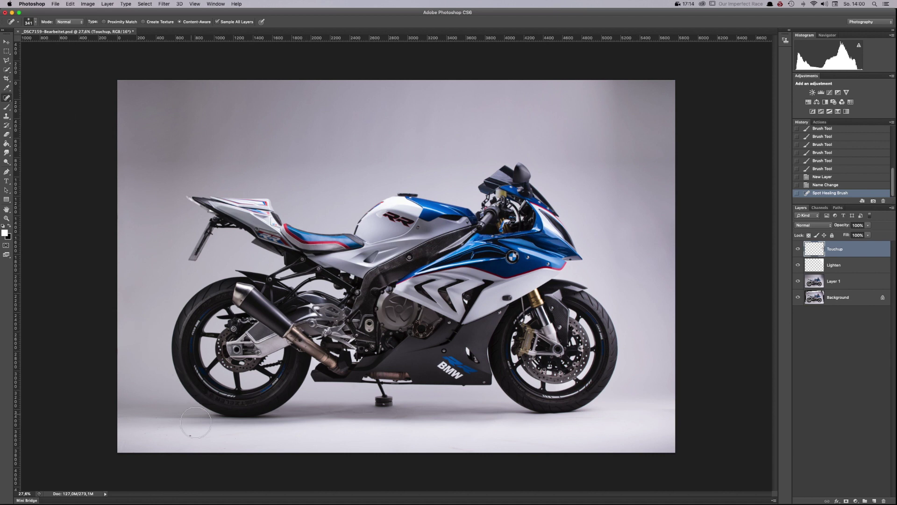
Step: Reduce the Spot Healing Brush to 44 px and remove the dark speck on the floor below the rear wheel
right_click(196, 423)
left_click_drag(215, 422, 206, 421)
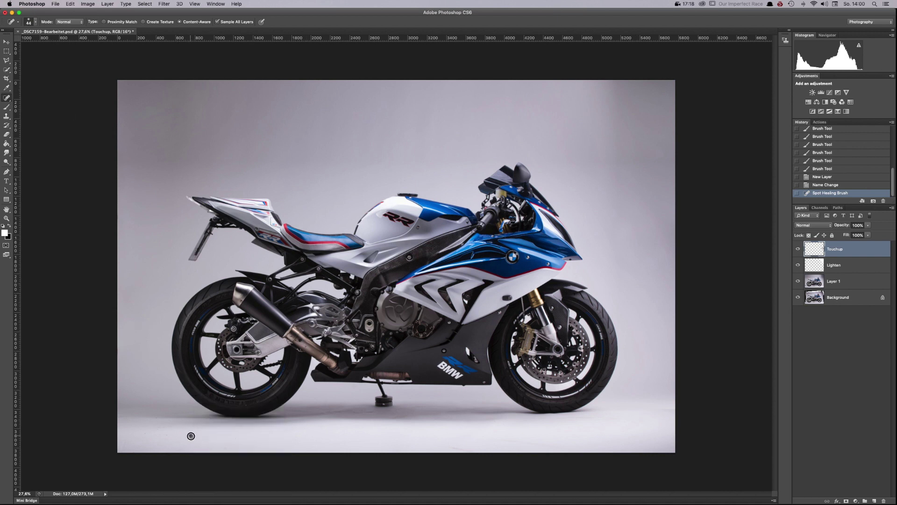
left_click_drag(191, 435, 257, 435)
Step: Try to heal the floor crease between the rear wheel and the stand with an 87 px brush, and revert those strokes
scroll(360, 419, "up", 5)
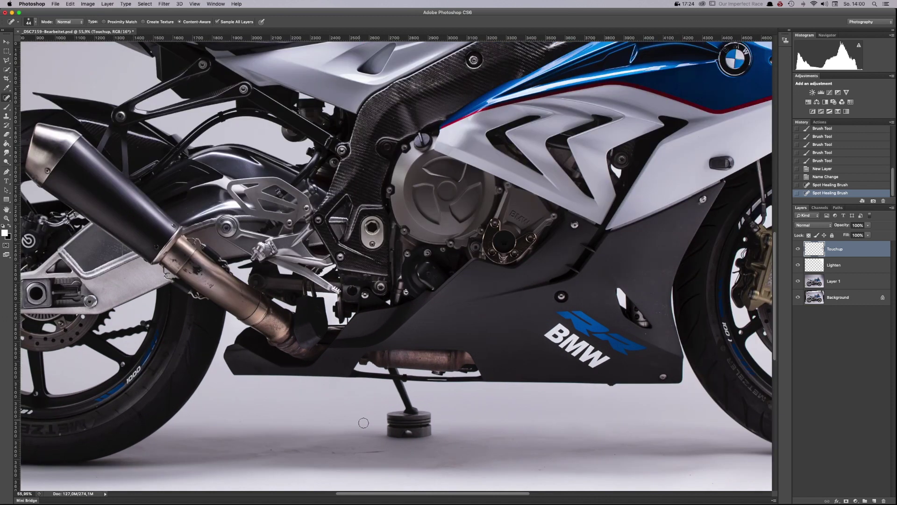
right_click(372, 430)
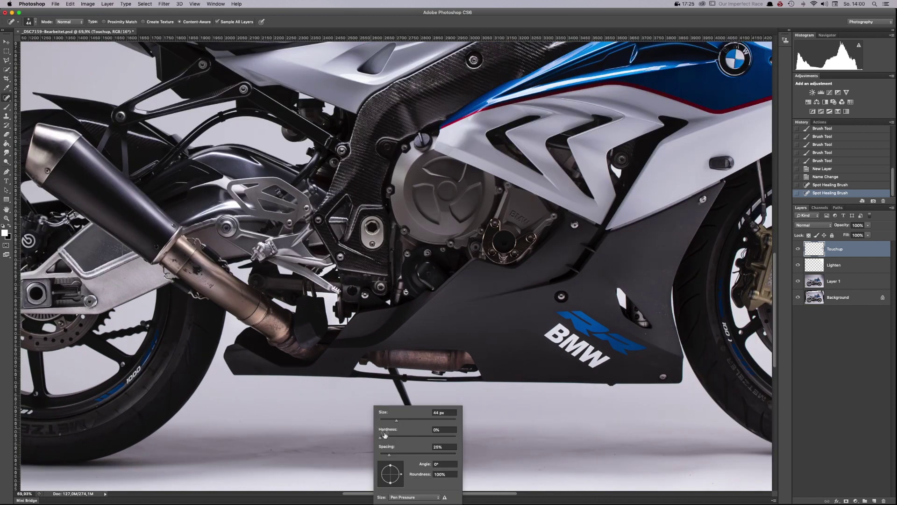
left_click(412, 421)
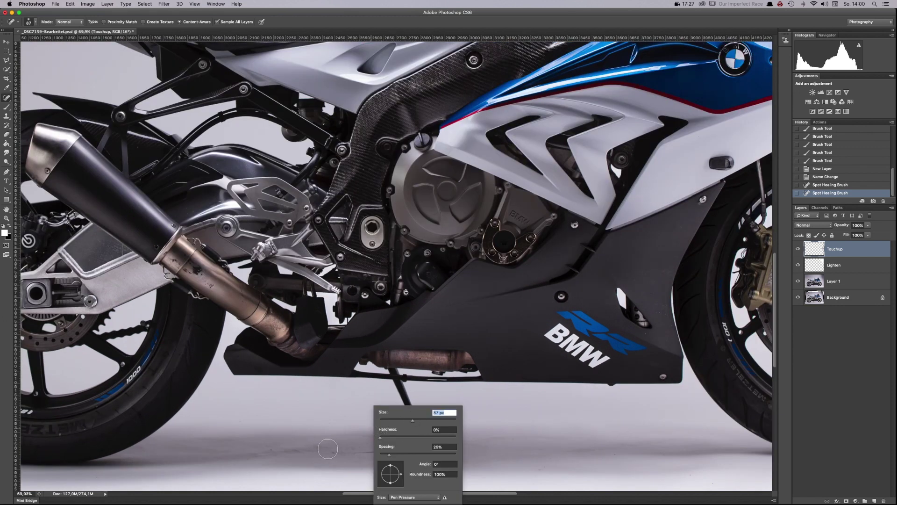
left_click_drag(327, 448, 230, 452)
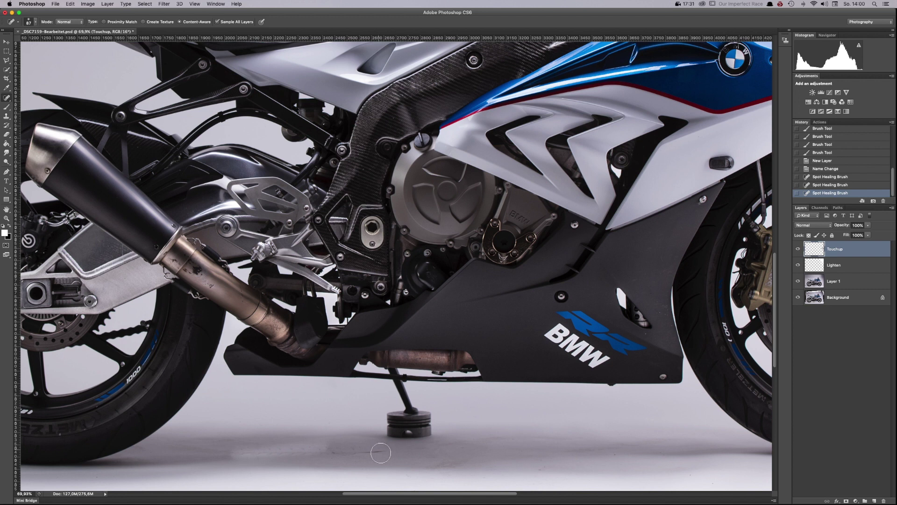
left_click_drag(381, 453, 337, 451)
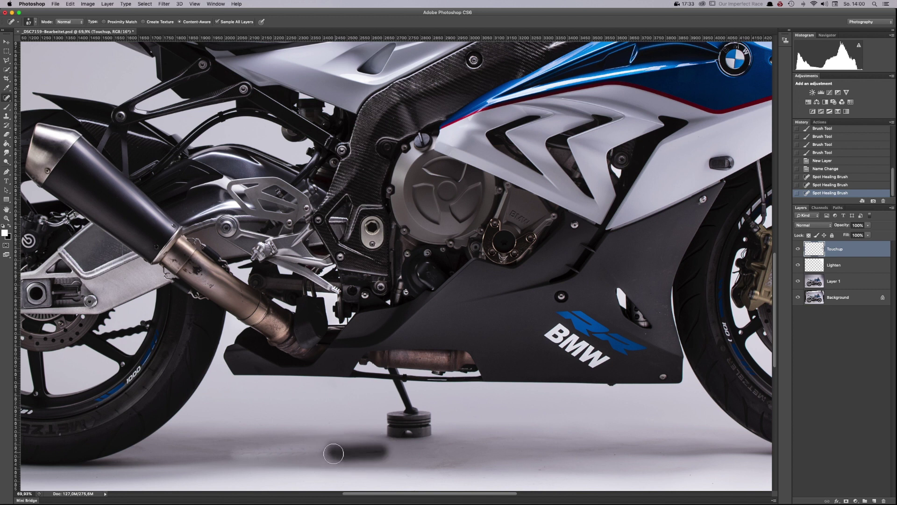
left_click(826, 185)
left_click(827, 178)
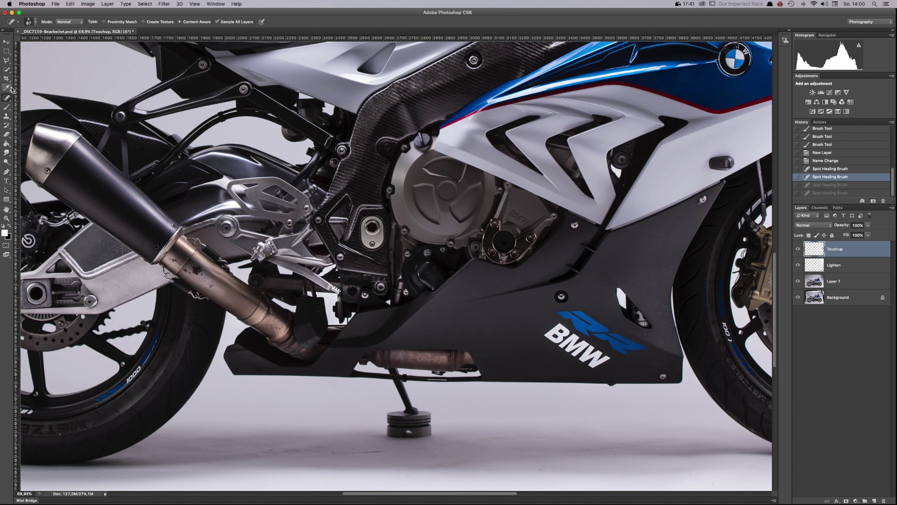
Step: Clone clean floor over the dark crease beside the stand using a soft 57 px Clone Stamp, redoing the first stroke
left_click(7, 120)
right_click(369, 411)
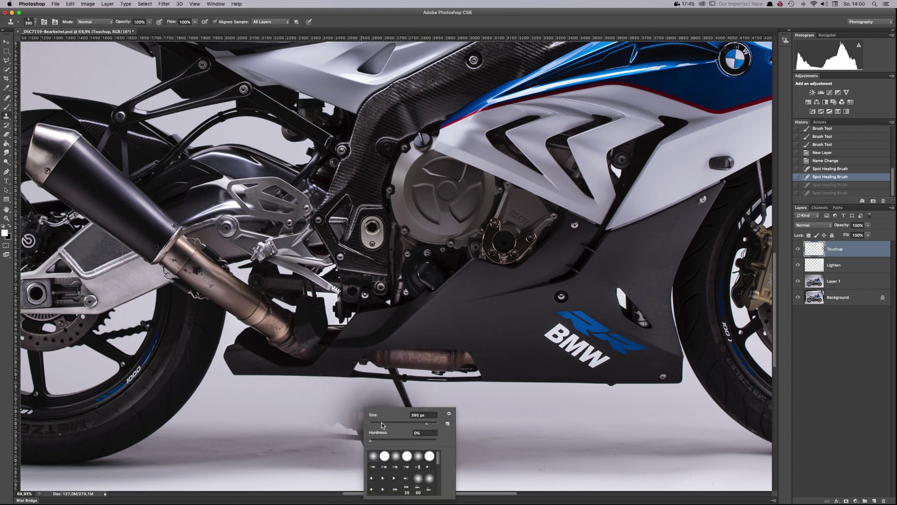
left_click(382, 424)
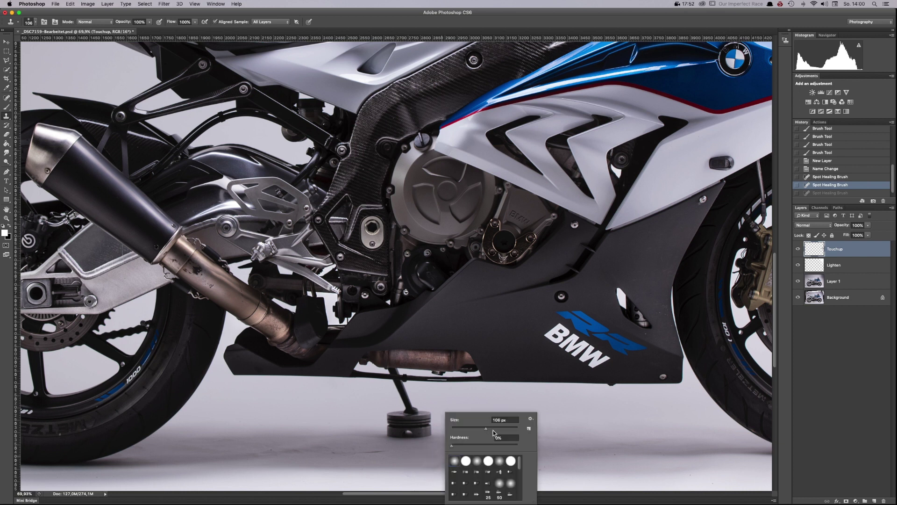
left_click_drag(494, 428, 472, 429)
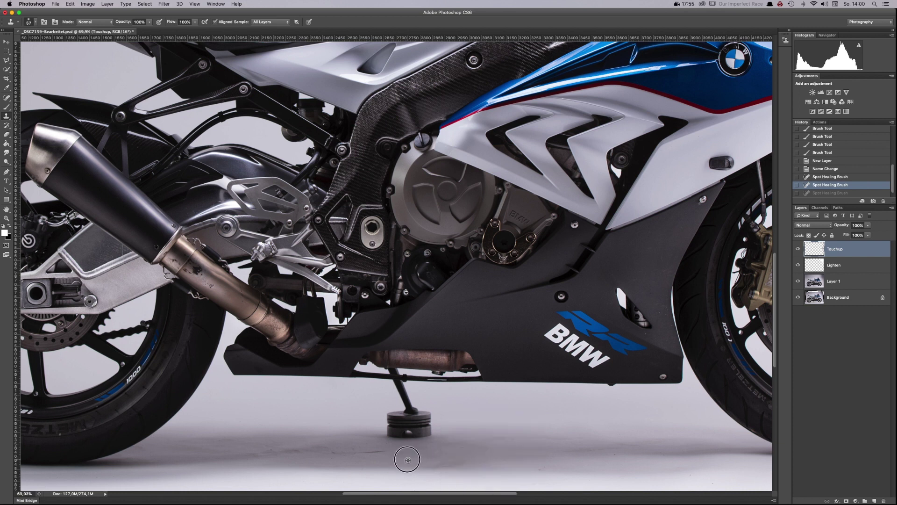
left_click_drag(407, 460, 341, 455)
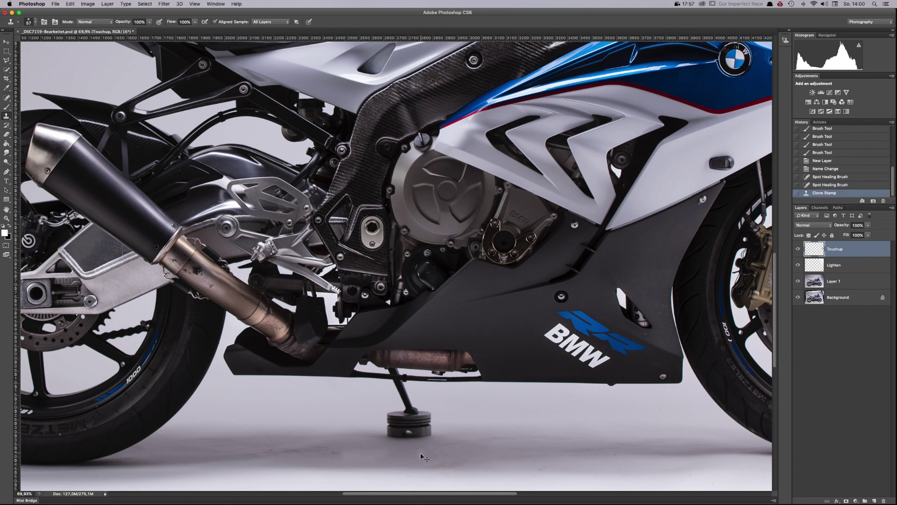
key("super+z")
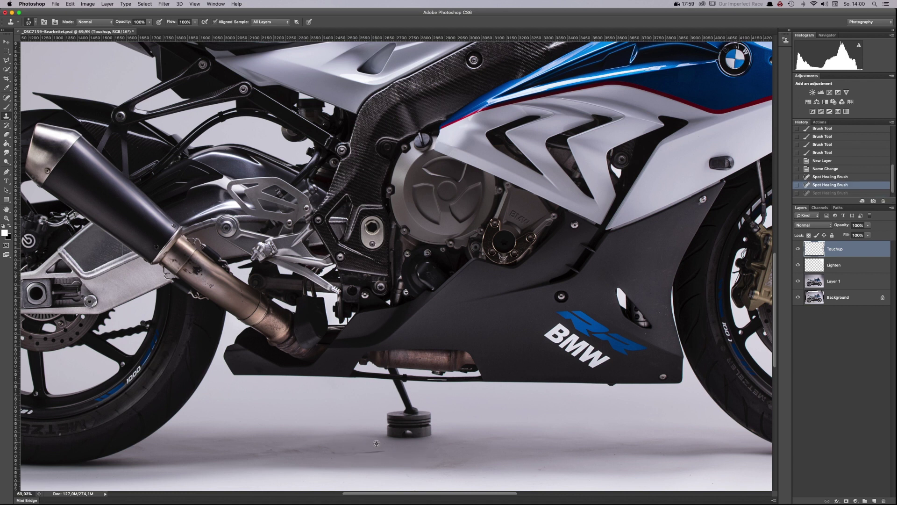
left_click_drag(386, 451, 325, 451)
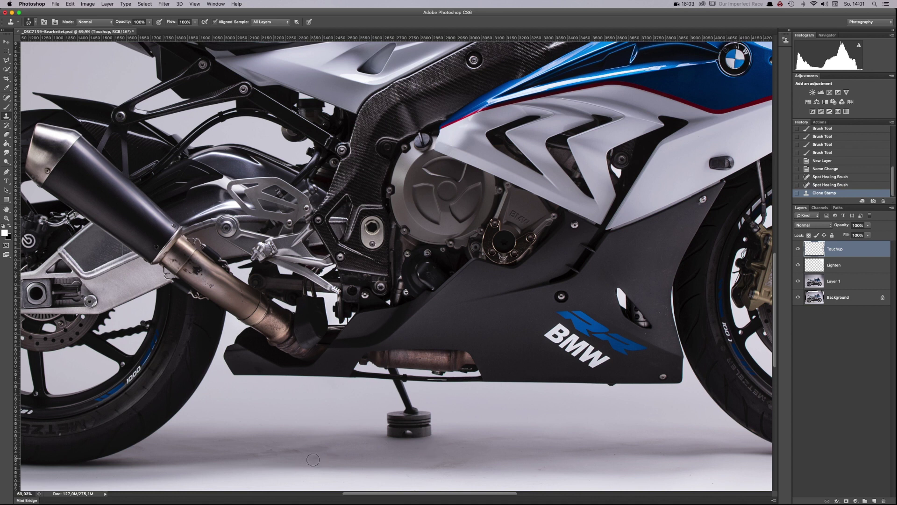
Step: Enlarge the Clone Stamp to 96 px and clone smooth floor over the remaining crease between the stand and the rear wheel
right_click(354, 450)
left_click_drag(392, 429, 398, 430)
left_click(358, 452, "alt")
left_click_drag(356, 449, 276, 450)
left_click_drag(356, 450, 269, 448)
left_click_drag(364, 451, 274, 448)
left_click(360, 448)
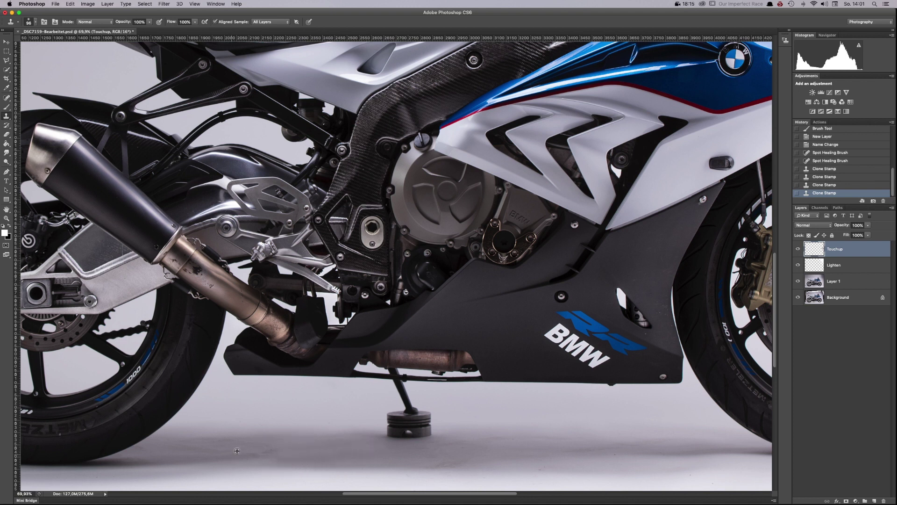
Step: Clone clean floor over the crease and shadow edge next to the rear tyre, undoing the stroke that does not blend
left_click_drag(265, 451, 185, 453)
left_click(218, 448, "alt")
left_click_drag(240, 459, 175, 458)
key("super+z")
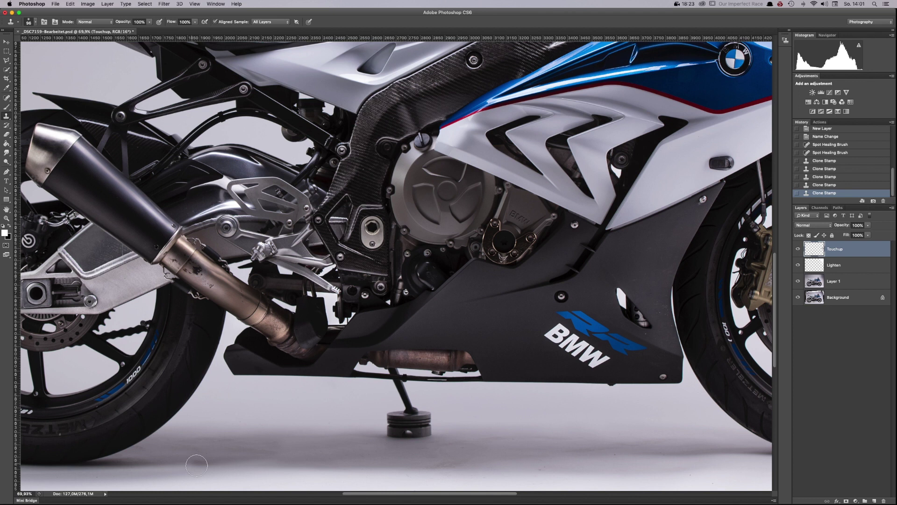
left_click_drag(195, 470, 218, 462)
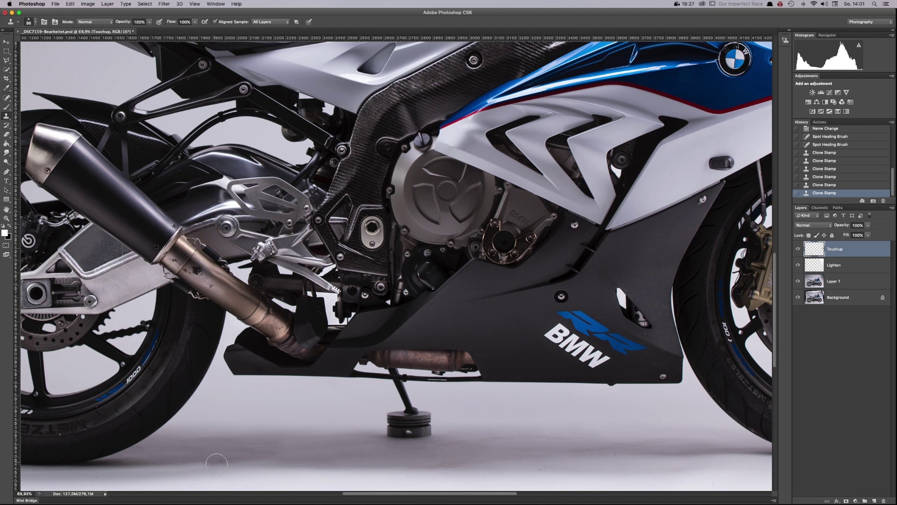
left_click_drag(217, 458, 226, 459)
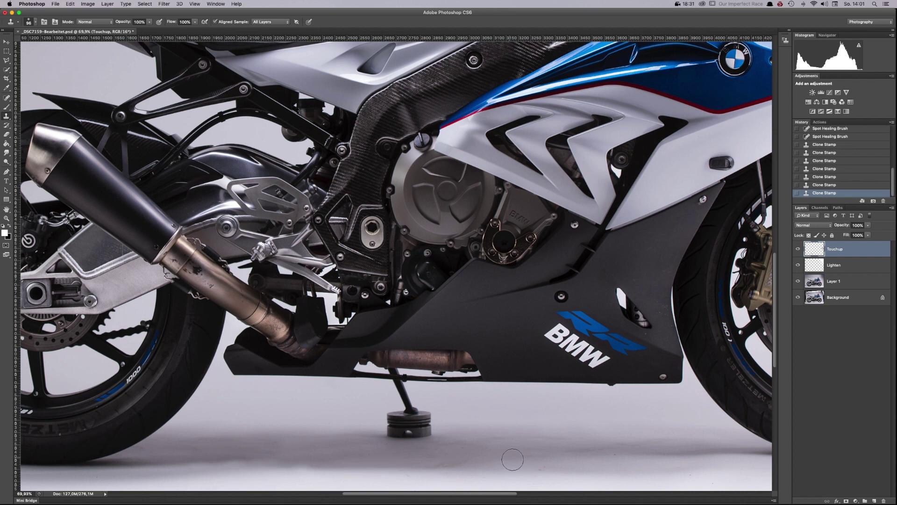
Step: Clone clean metal over the small scratches at the middle of the exhaust pipe with a soft 49 px brush
scroll(512, 459, "down", 4)
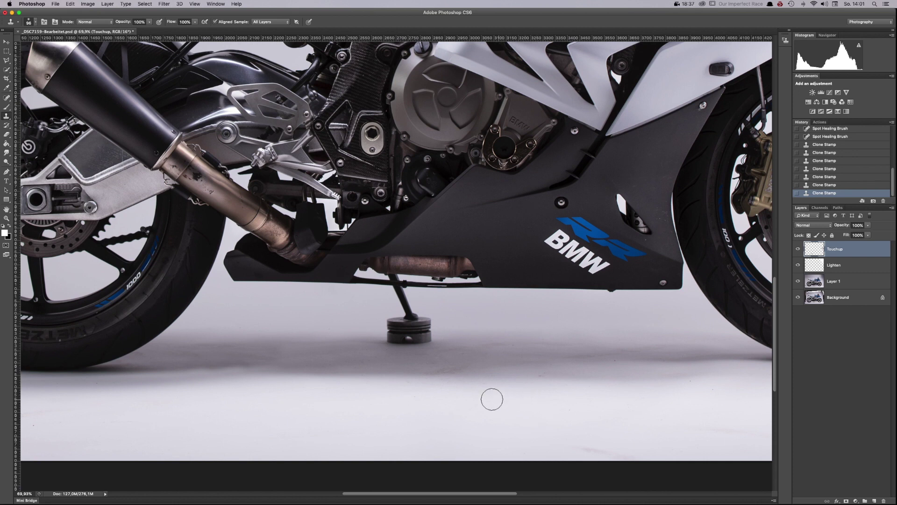
scroll(190, 166, "up", 5, "alt")
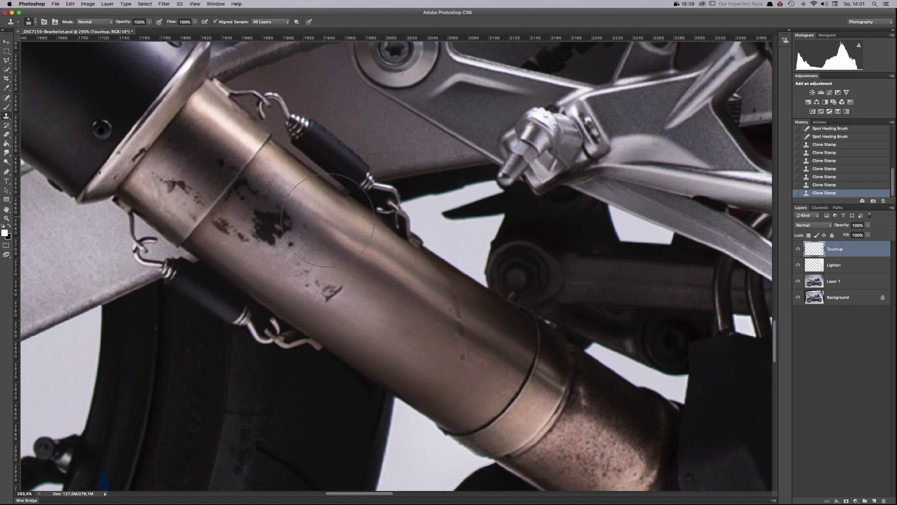
right_click(414, 327)
left_click_drag(423, 330, 417, 332)
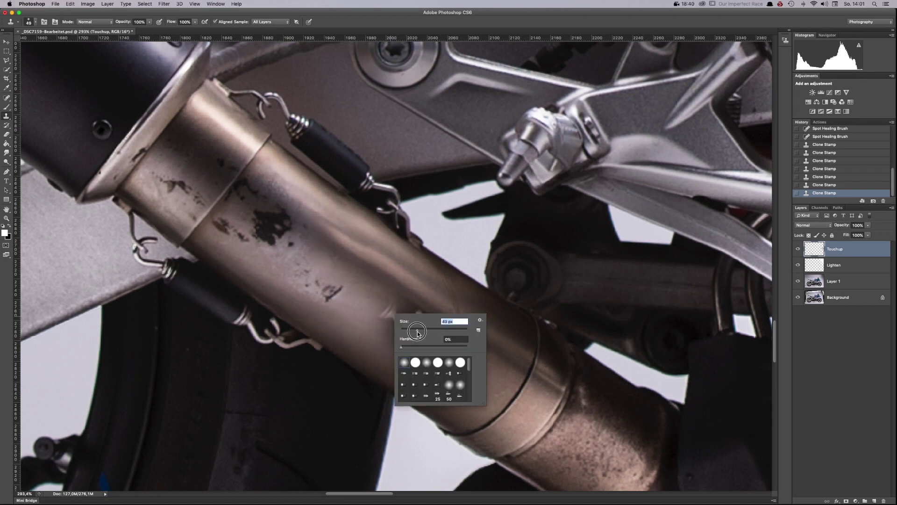
left_click(363, 316, "alt")
left_click_drag(315, 284, 334, 299)
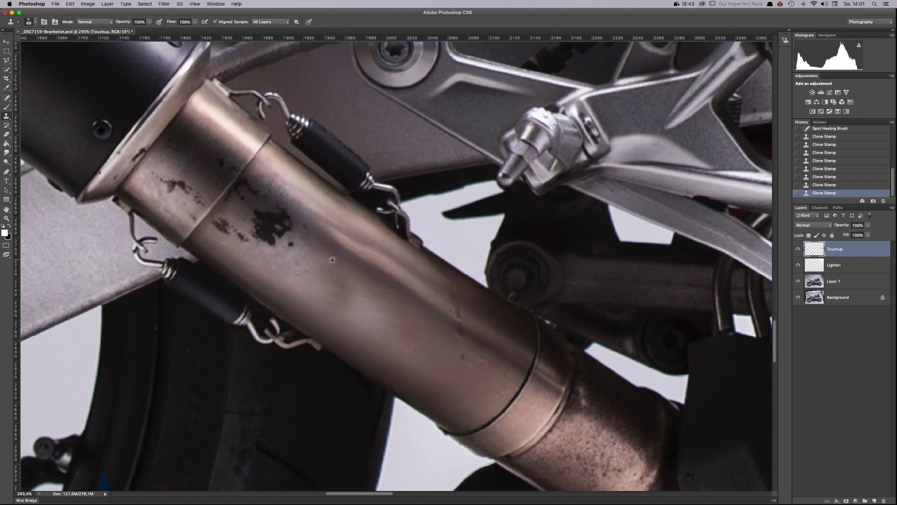
Step: Try to clone clean metal over the large dark stain on the exhaust pipe, and undo the stroke
left_click(344, 250, "alt")
left_click(301, 238)
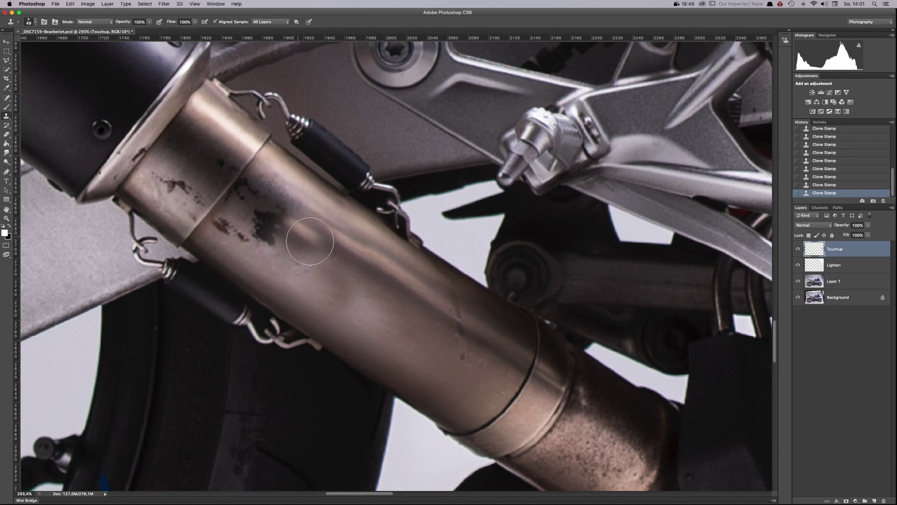
key("super+z")
Step: Enlarge the Clone Stamp to 85 px and clone clean metal over the large dark stain on the exhaust pipe
right_click(340, 259)
left_click_drag(372, 274, 375, 274)
left_click(335, 262, "alt")
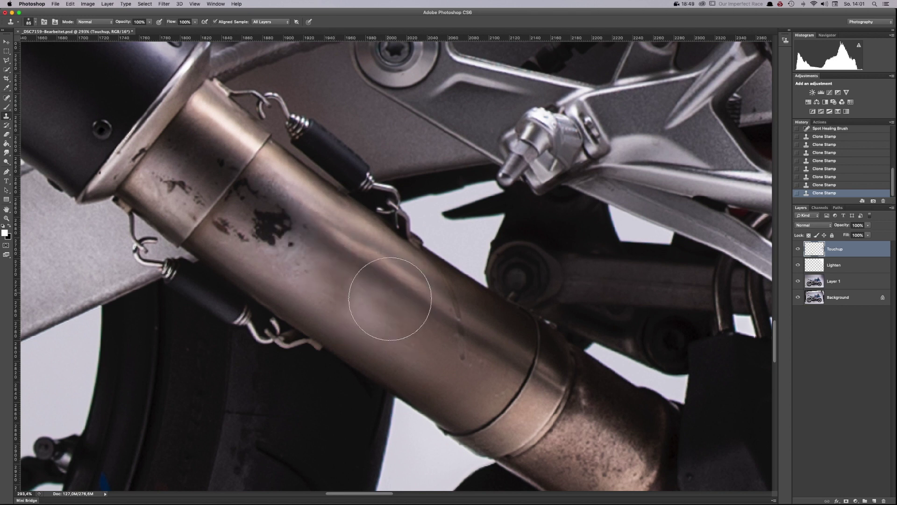
left_click(370, 283, "alt")
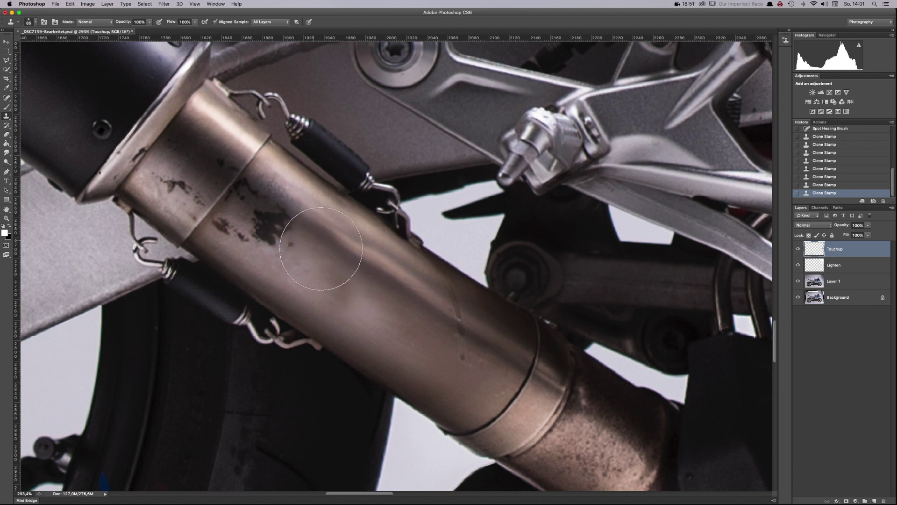
mouse_move(319, 252)
left_mouse_down()
mouse_move(262, 247)
mouse_move(280, 216)
mouse_move(260, 229)
mouse_move(261, 248)
left_mouse_up()
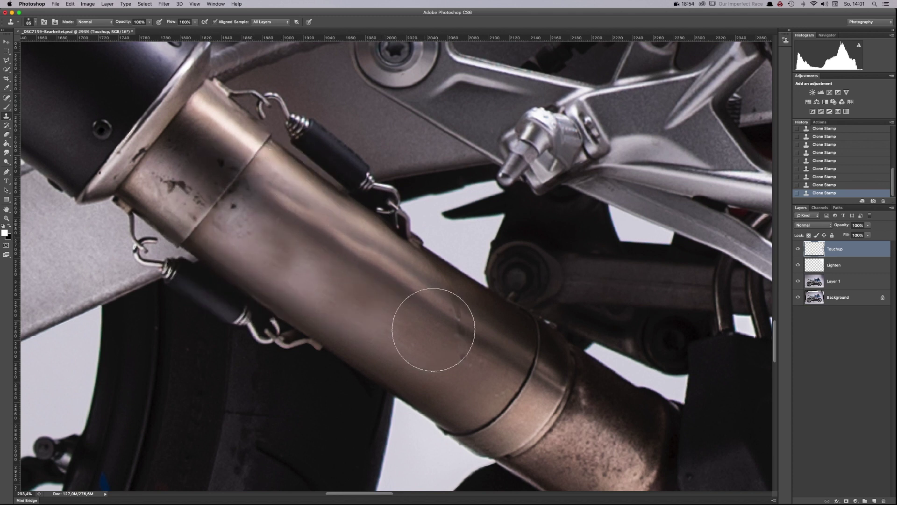
Step: Clone clean metal over the remaining dark specks on the pipe just below its upper seam with a 41 px brush
right_click(364, 290)
left_click_drag(401, 307, 386, 307)
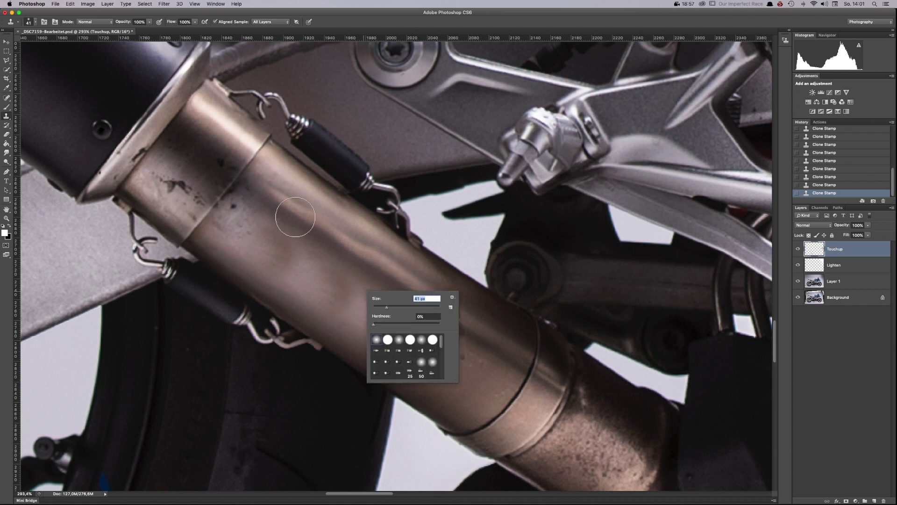
left_click(289, 208, "alt")
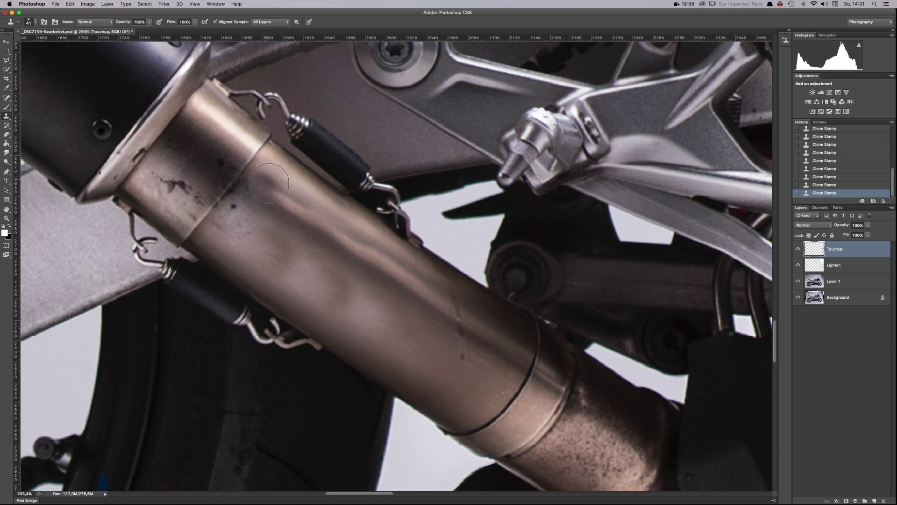
mouse_move(266, 186)
left_mouse_down()
mouse_move(237, 206)
mouse_move(256, 201)
mouse_move(275, 215)
left_mouse_up()
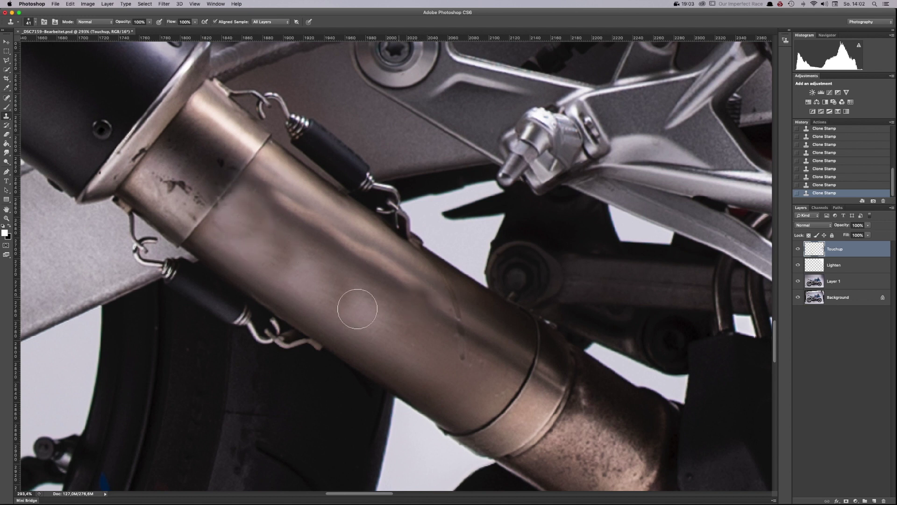
mouse_move(339, 286)
left_mouse_down()
mouse_move(346, 306)
mouse_move(353, 300)
left_mouse_up()
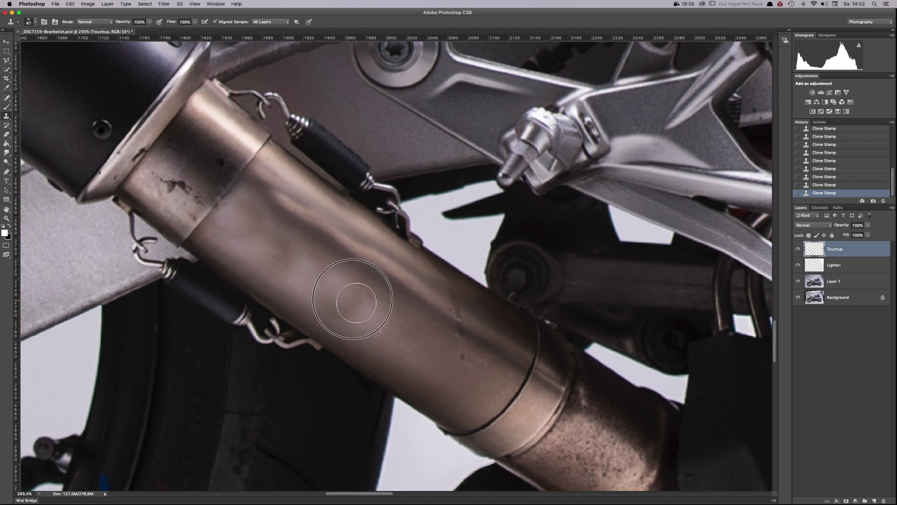
Step: Clone clean metal over the dark stains on the collar between the muffler and the pipe with a soft 24 px brush
right_click(209, 165)
left_click_drag(232, 178, 223, 177)
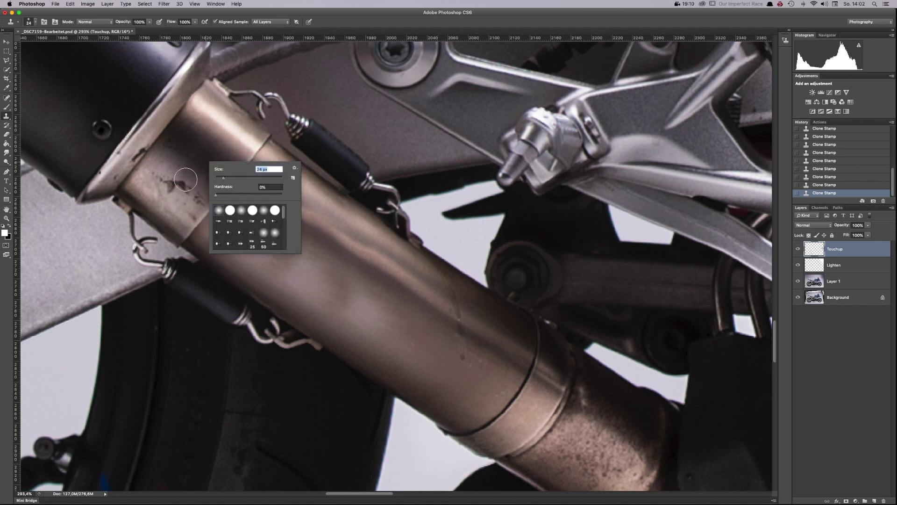
left_click(153, 175, "alt")
mouse_move(161, 184)
left_mouse_down()
mouse_move(195, 194)
mouse_move(206, 213)
left_mouse_up()
left_click(151, 171, "alt")
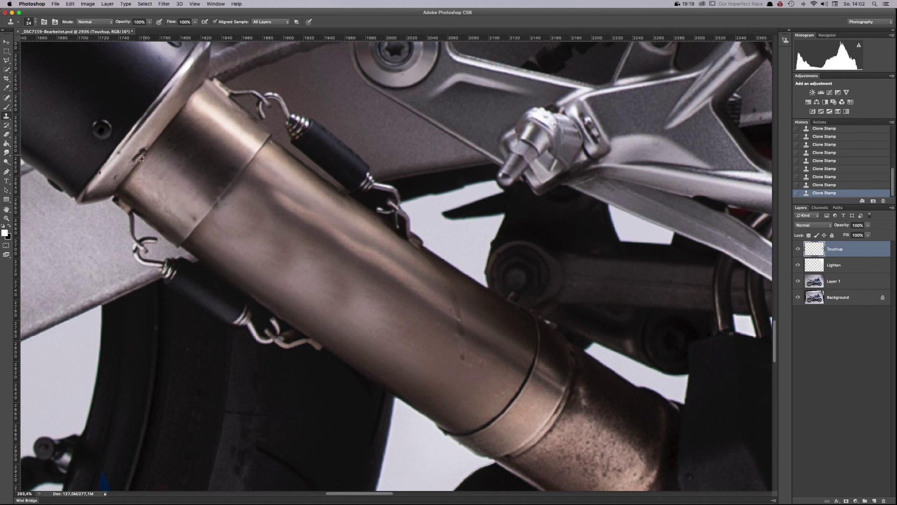
Step: Reduce the Clone Stamp to 7 px, retouch the small dark mark on the muffler's rim, and check the exhaust
right_click(142, 145)
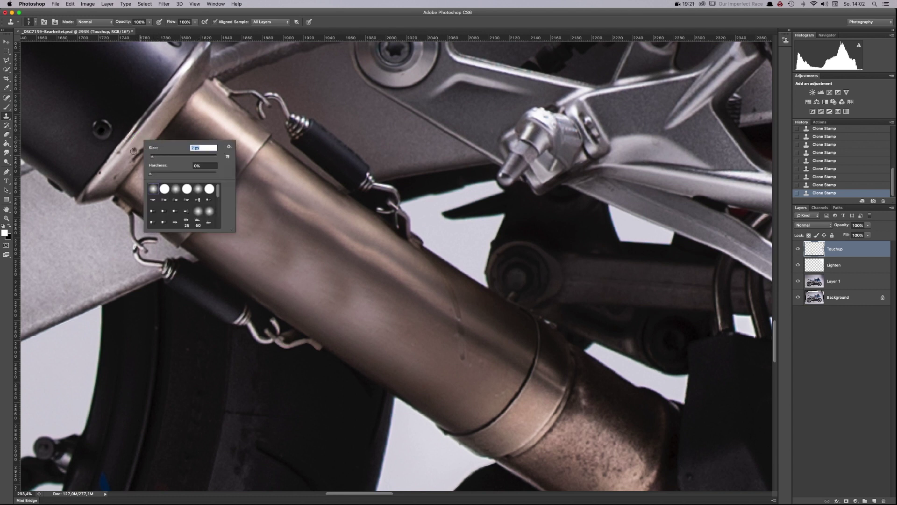
key("Return")
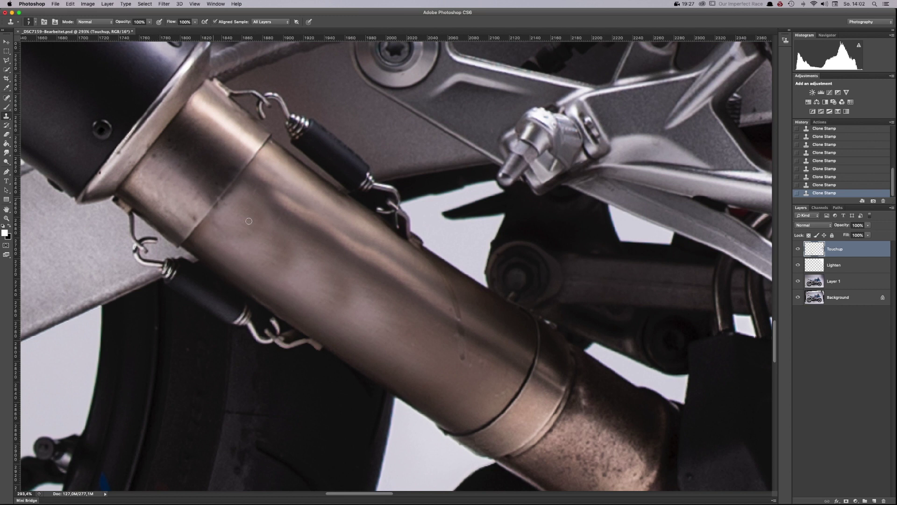
scroll(289, 244, "down", 10)
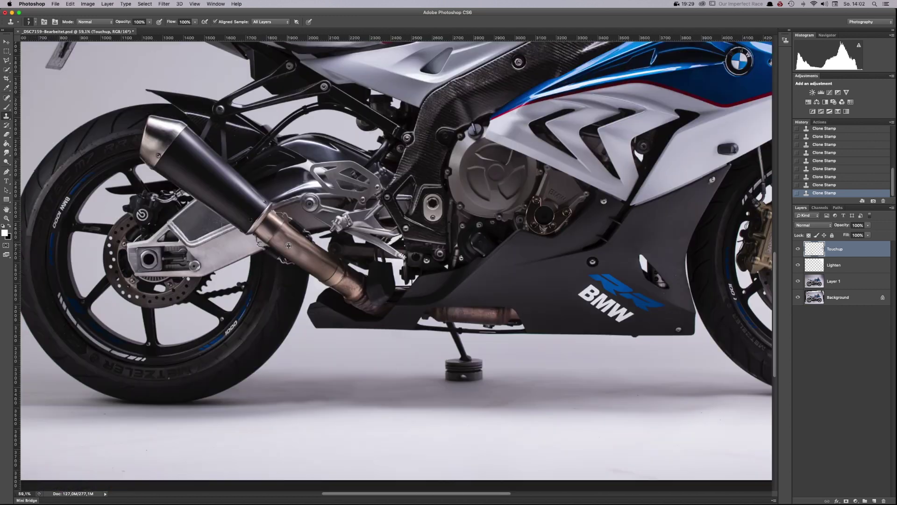
scroll(293, 255, "up", 8)
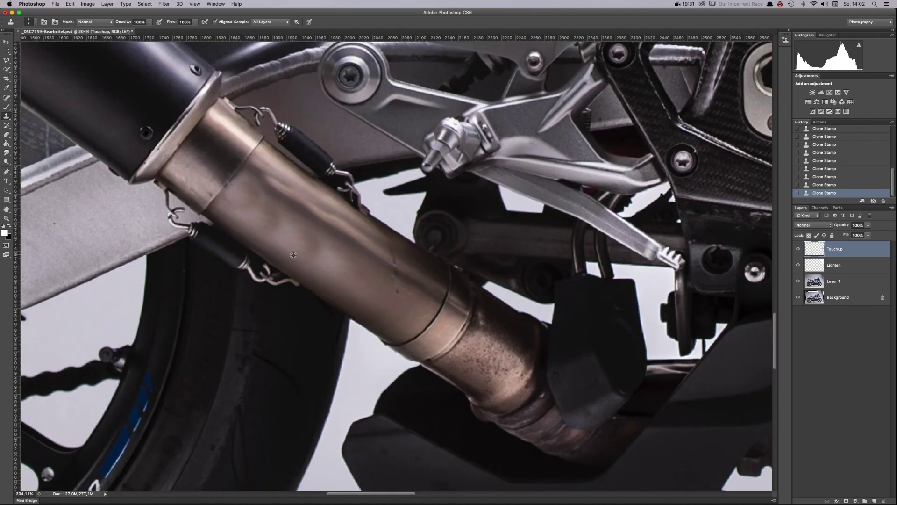
Step: Clone even metal over the blotchy patches in the middle of the exhaust pipe with a much larger soft brush
right_click(342, 257)
left_click_drag(376, 271, 385, 272)
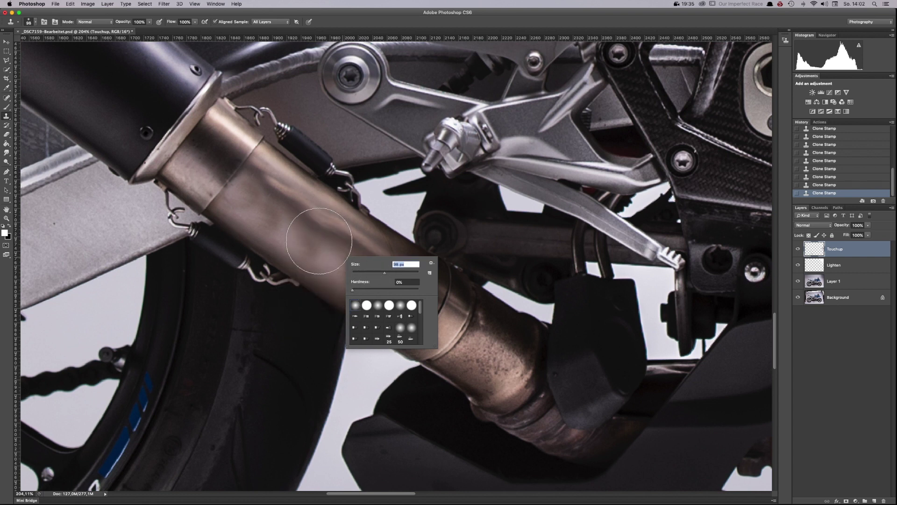
key("Return")
left_click(352, 265, "alt")
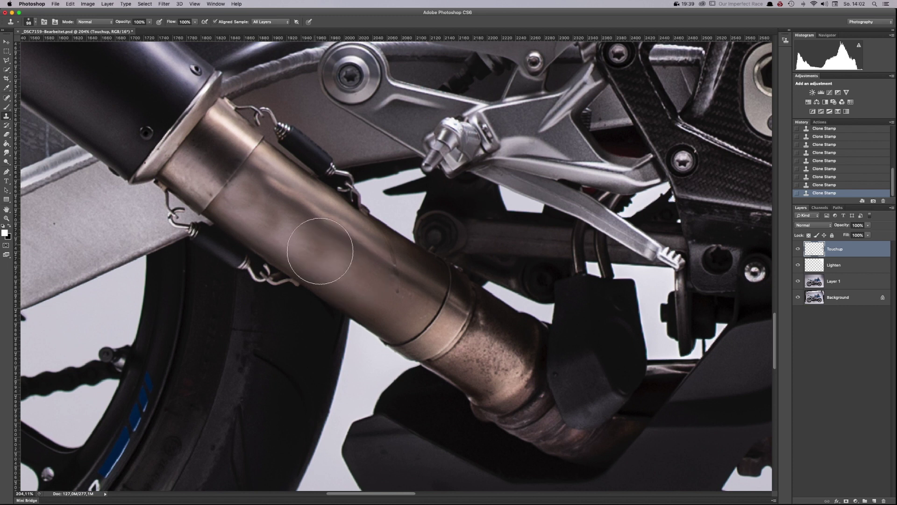
left_click(369, 281, "alt")
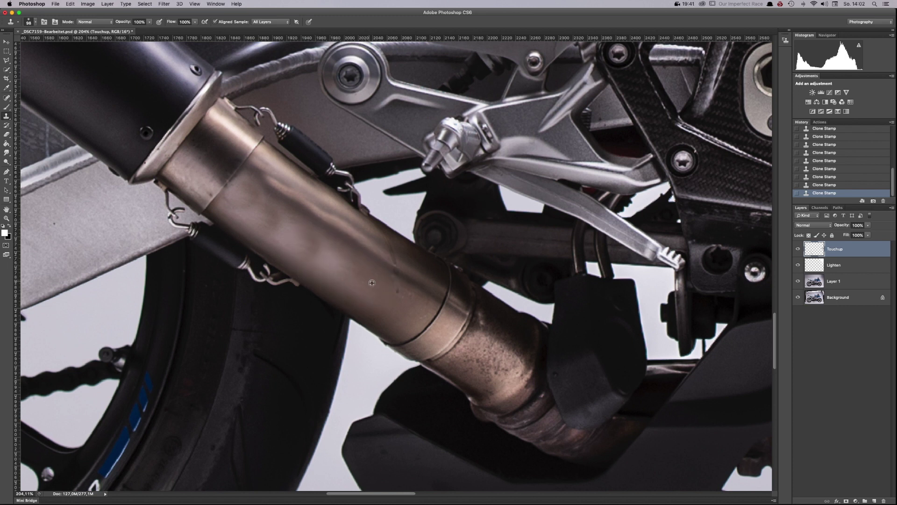
left_click(371, 286, "alt")
left_click_drag(344, 271, 335, 264)
left_click(368, 285, "alt")
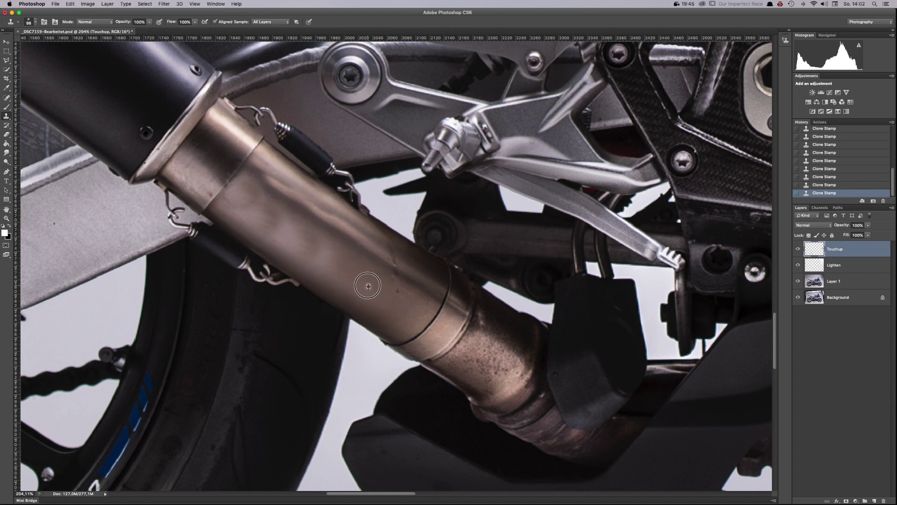
Step: Clone even metal along the upper part of the exhaust pipe towards the collar, and check the blend at different magnifications
left_click(348, 272, "alt")
left_click_drag(300, 240, 250, 201)
left_click(337, 268, "alt")
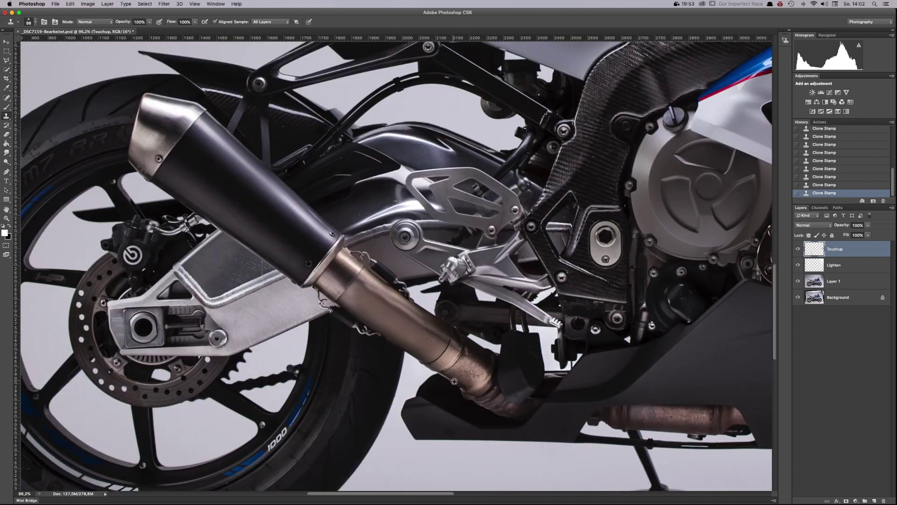
scroll(454, 381, "down", 3)
scroll(455, 381, "down", 3)
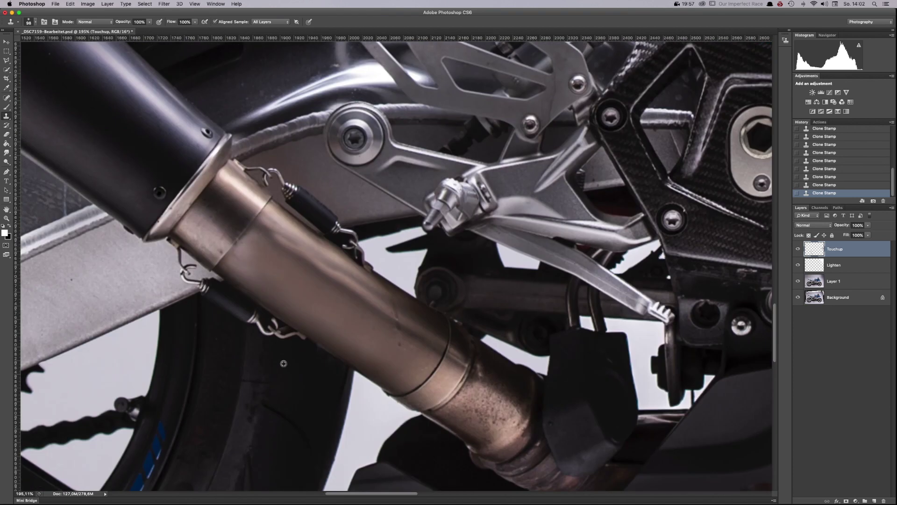
Step: Erase the cloned retouching along the exhaust pipe's lengthwise highlight on the Touchup layer with a smaller eraser
key("e")
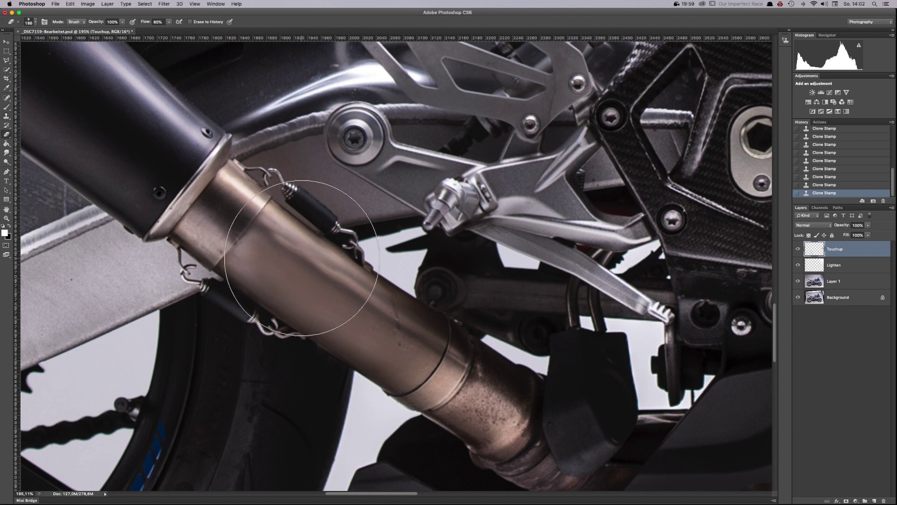
right_click(352, 293)
left_click(348, 285)
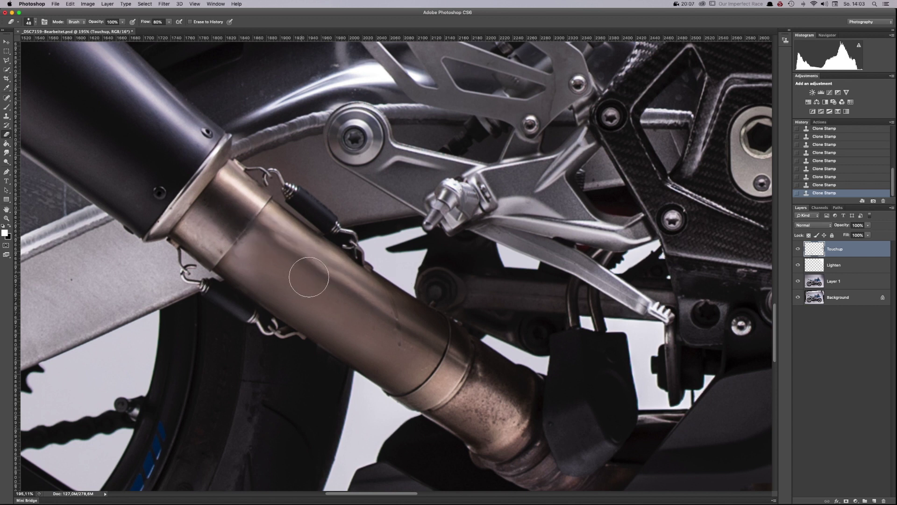
mouse_move(280, 236)
left_mouse_down()
mouse_move(315, 246)
mouse_move(389, 298)
left_mouse_up()
Step: Clone smooth metal over the uneven highlight and dark spot near the pipe's upper seam with a 57 px Clone Stamp
key("s")
right_click(392, 319)
left_click(402, 323)
left_click(372, 299, "alt")
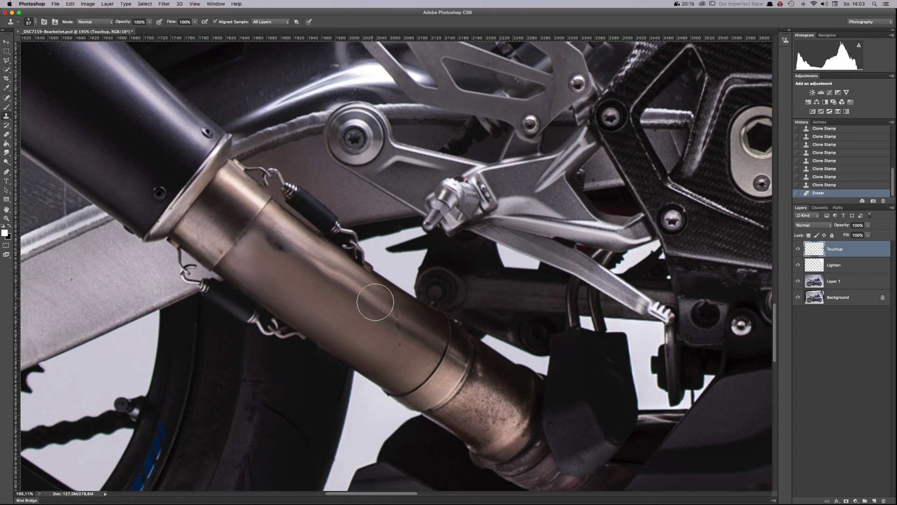
mouse_move(345, 280)
left_mouse_down()
mouse_move(321, 262)
mouse_move(360, 290)
left_mouse_up()
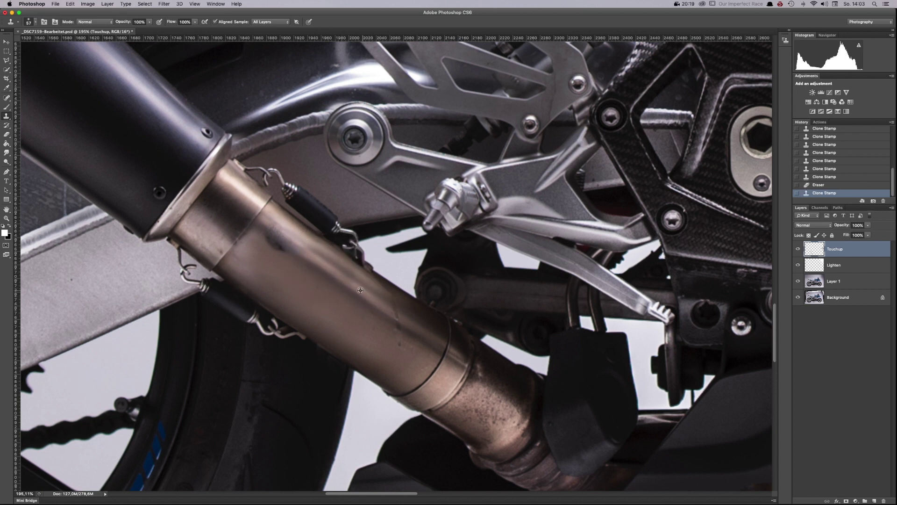
left_click(336, 275, "alt")
left_click_drag(309, 255, 309, 257)
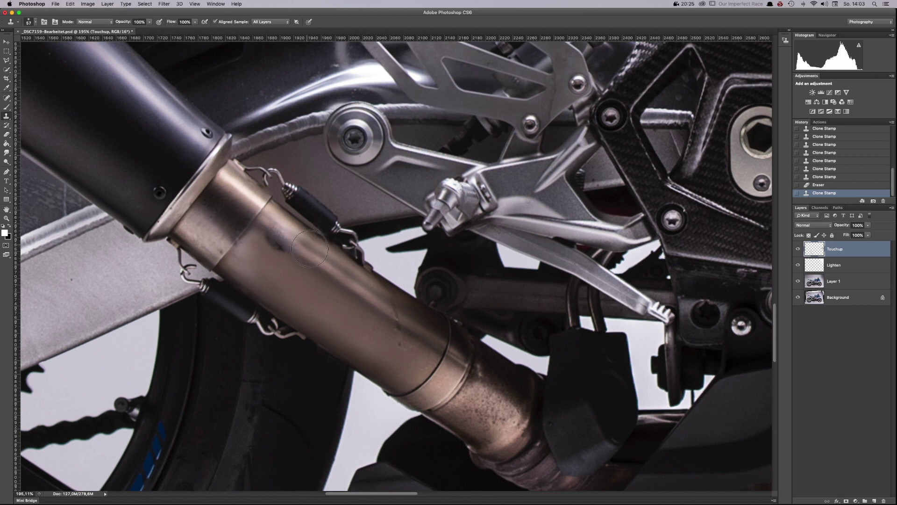
mouse_move(310, 248)
left_mouse_down()
mouse_move(285, 232)
mouse_move(295, 246)
mouse_move(259, 233)
left_mouse_up()
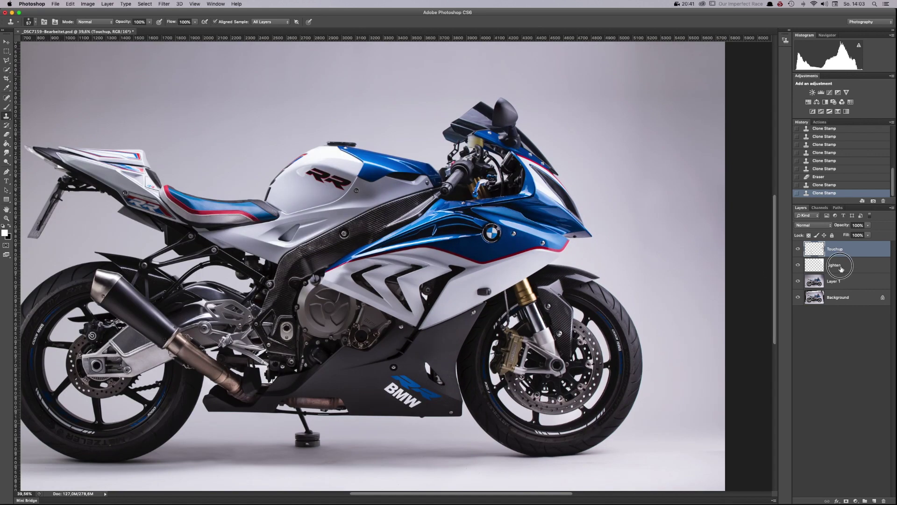
Step: Lighten the clutch cover's surroundings and the lower engine area on the Lighten layer with a soft 95 px white brush
left_click(841, 265)
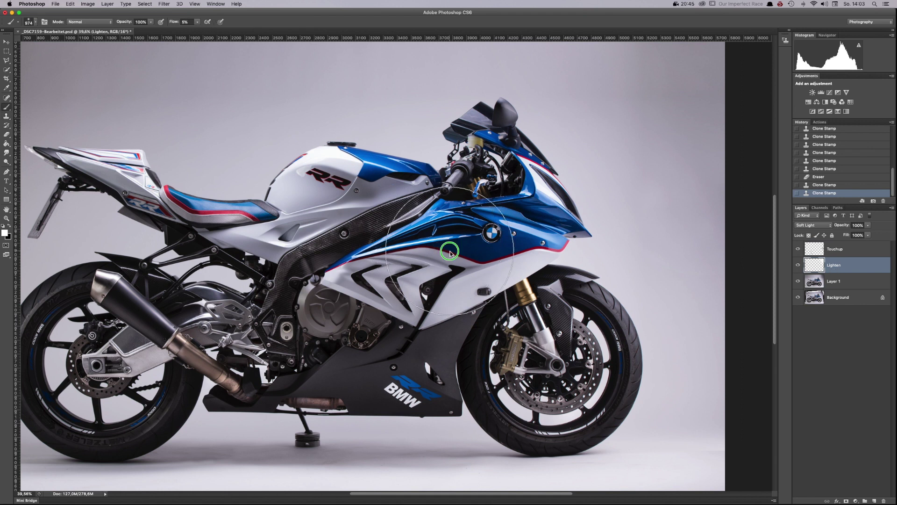
right_click(450, 252)
left_click_drag(467, 265, 483, 266)
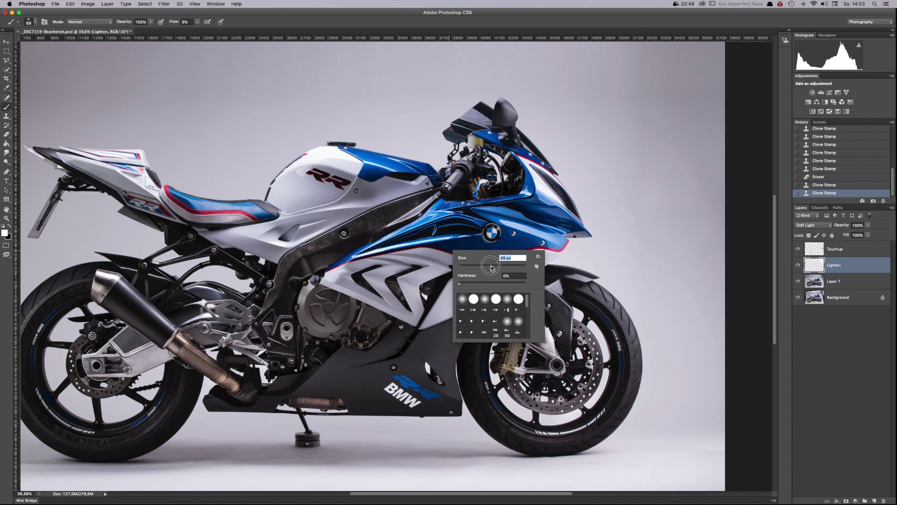
key("Return")
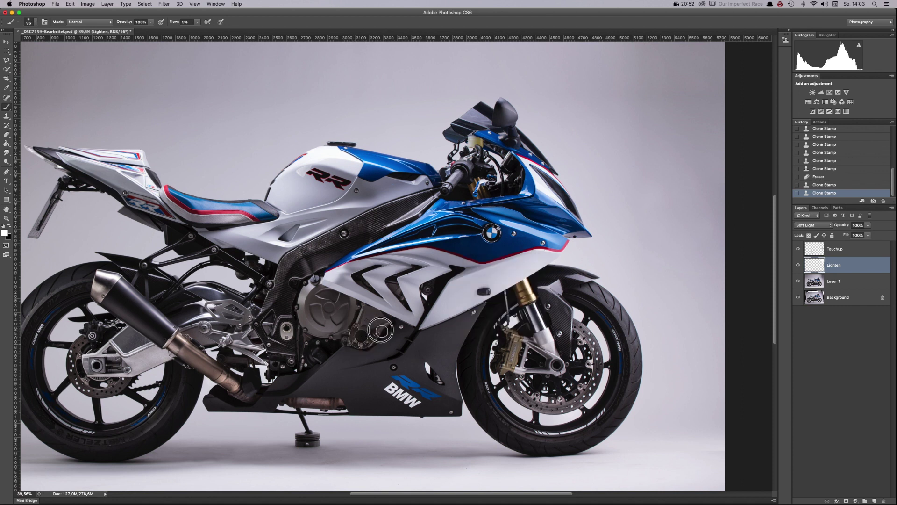
mouse_move(360, 335)
left_mouse_down()
mouse_move(399, 325)
mouse_move(371, 335)
mouse_move(375, 328)
mouse_move(356, 332)
mouse_move(361, 312)
left_mouse_up()
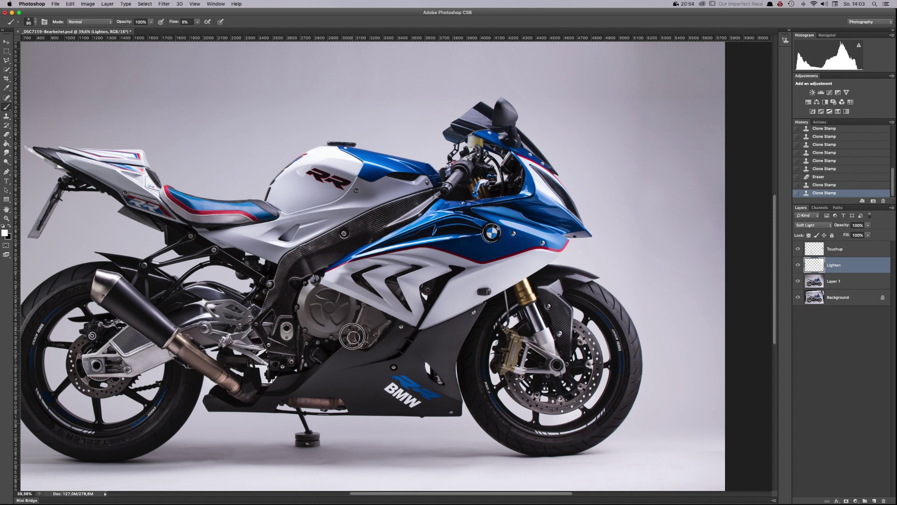
mouse_move(355, 336)
left_mouse_down()
mouse_move(369, 339)
mouse_move(356, 344)
mouse_move(358, 333)
left_mouse_up()
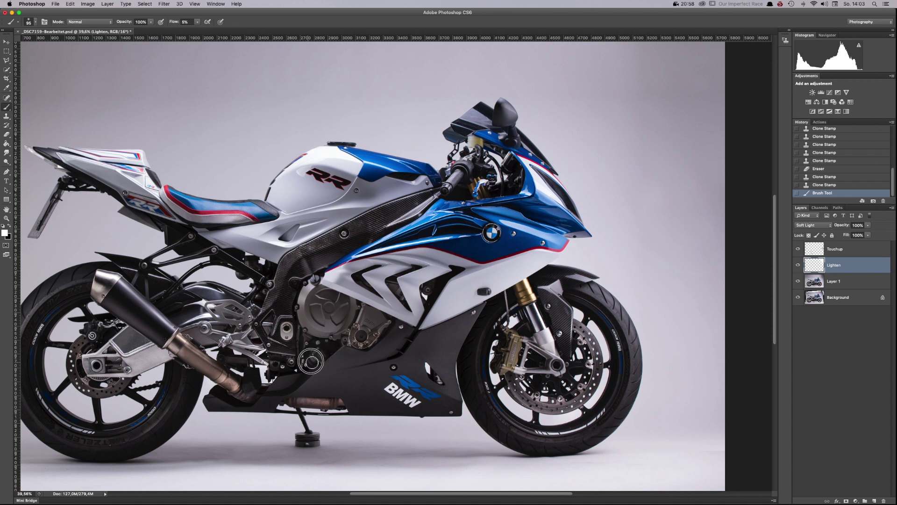
left_click_drag(309, 361, 357, 356)
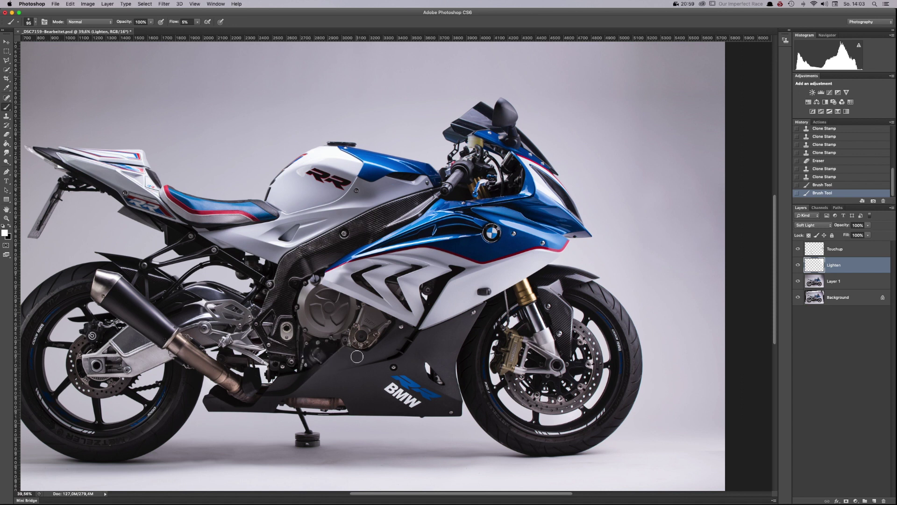
scroll(354, 350, "up", 5)
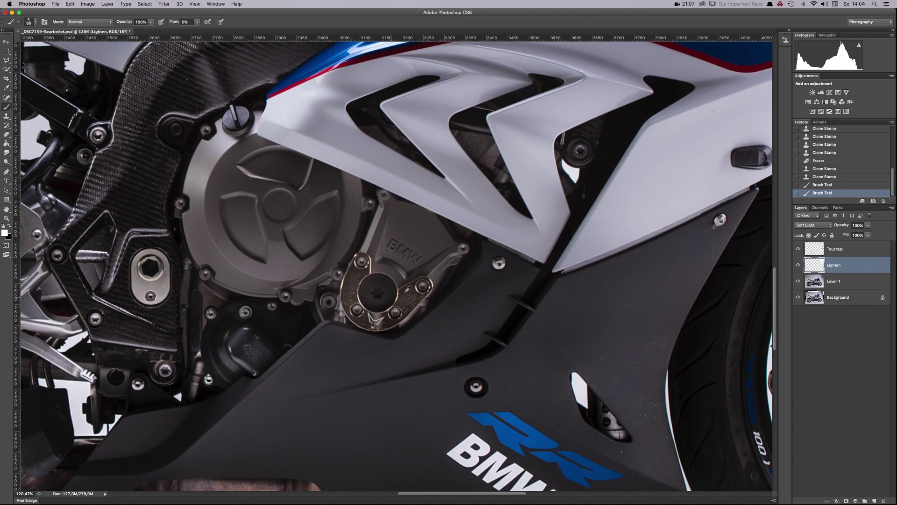
scroll(412, 294, "down", 6)
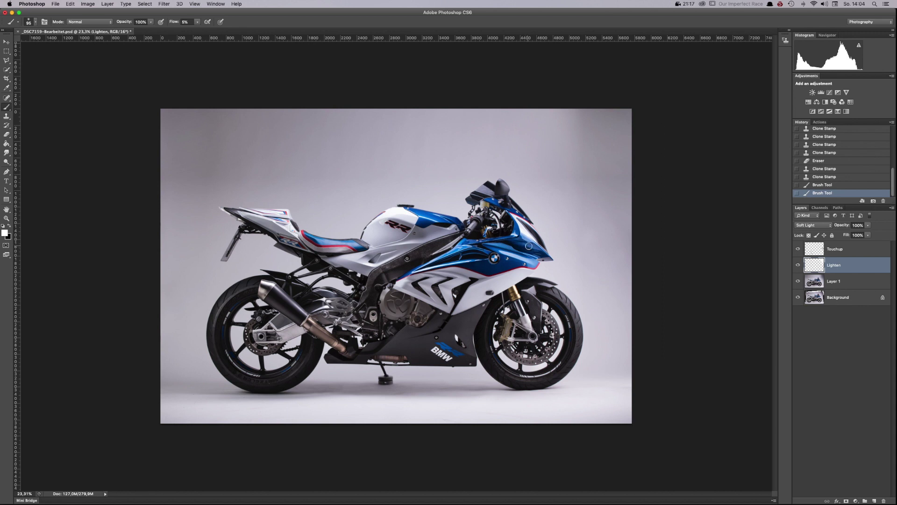
scroll(523, 253, "up", 4)
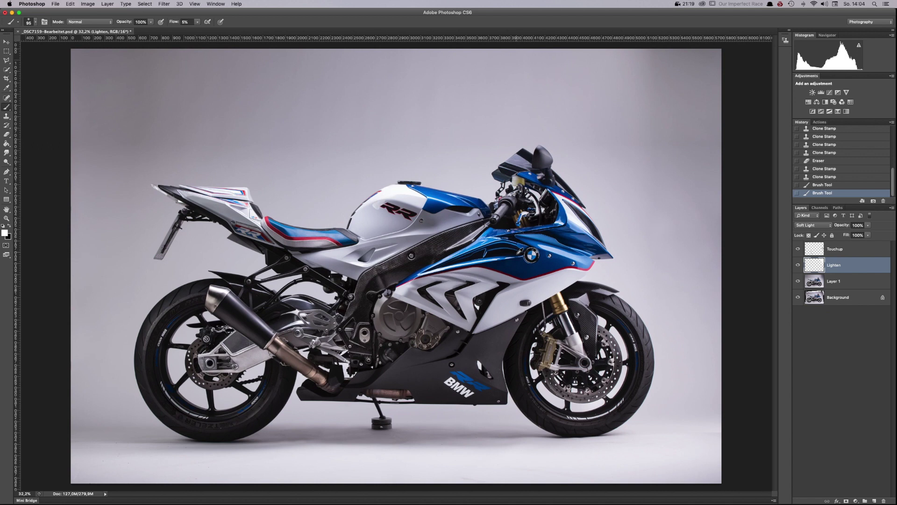
scroll(581, 261, "up", 5)
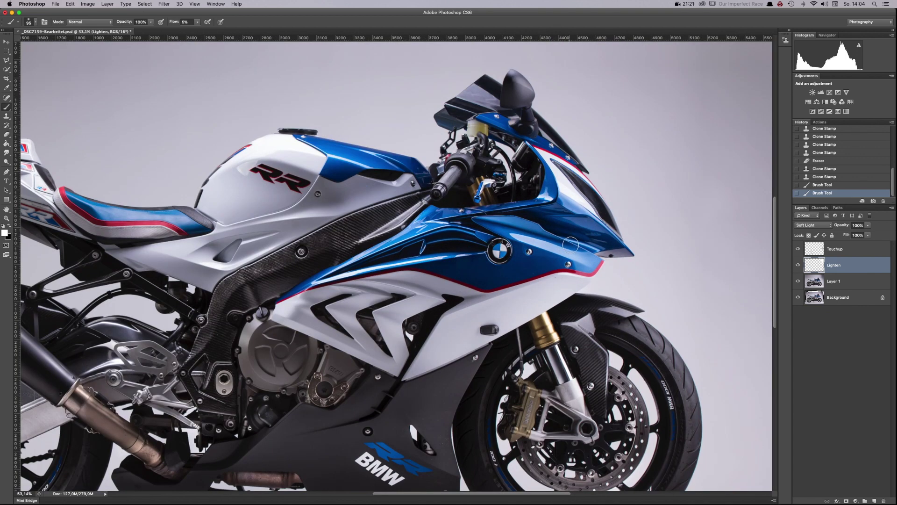
Step: Lighten the blue front fairing around the BMW badge on the Lighten layer, enlarging the soft white brush to 172 px
mouse_move(473, 239)
left_mouse_down()
mouse_move(424, 241)
mouse_move(450, 238)
mouse_move(385, 256)
mouse_move(472, 237)
mouse_move(422, 238)
mouse_move(474, 245)
mouse_move(404, 261)
mouse_move(491, 256)
mouse_move(469, 272)
mouse_move(518, 289)
left_mouse_up()
right_click(465, 272)
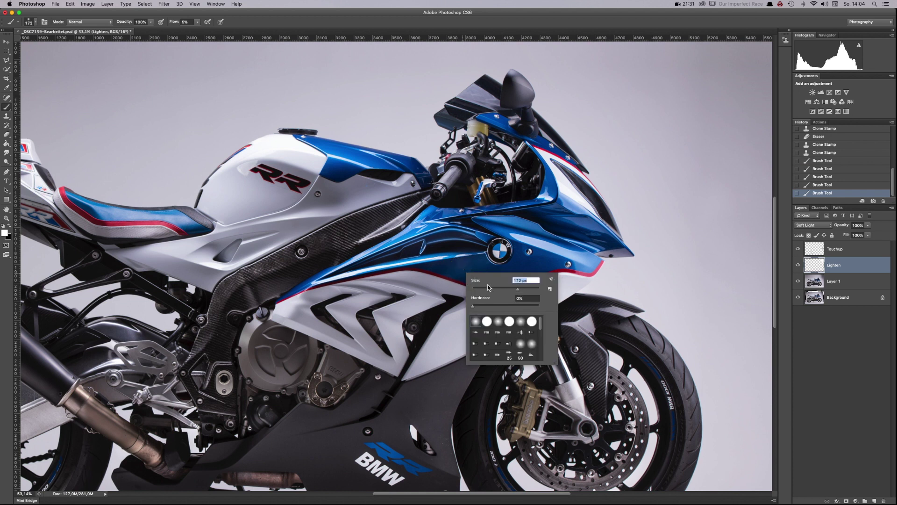
mouse_move(440, 266)
left_mouse_down()
mouse_move(449, 277)
mouse_move(525, 274)
mouse_move(471, 275)
mouse_move(530, 255)
mouse_move(463, 265)
mouse_move(502, 273)
mouse_move(428, 271)
mouse_move(531, 268)
mouse_move(285, 271)
mouse_move(600, 228)
left_mouse_up()
mouse_move(542, 217)
left_mouse_down()
mouse_move(493, 204)
mouse_move(604, 231)
mouse_move(513, 209)
left_mouse_up()
key("super+0")
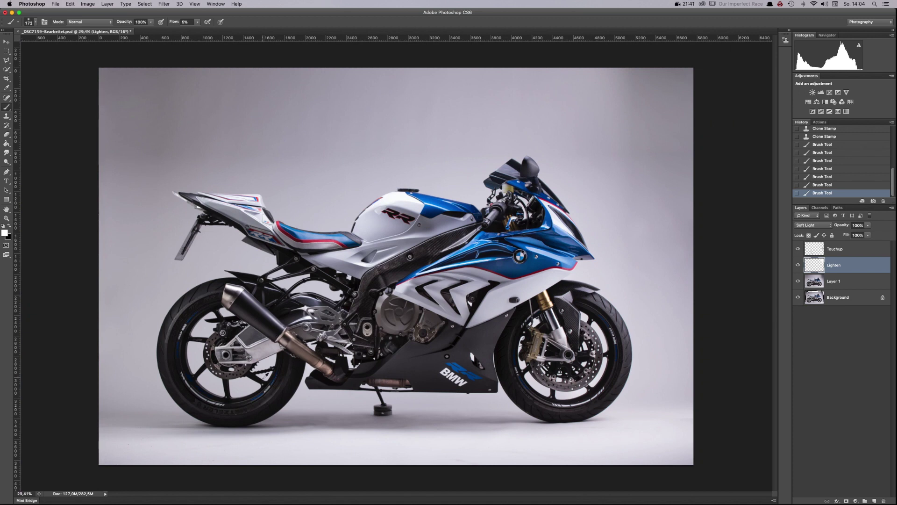
scroll(266, 375, "down", 1)
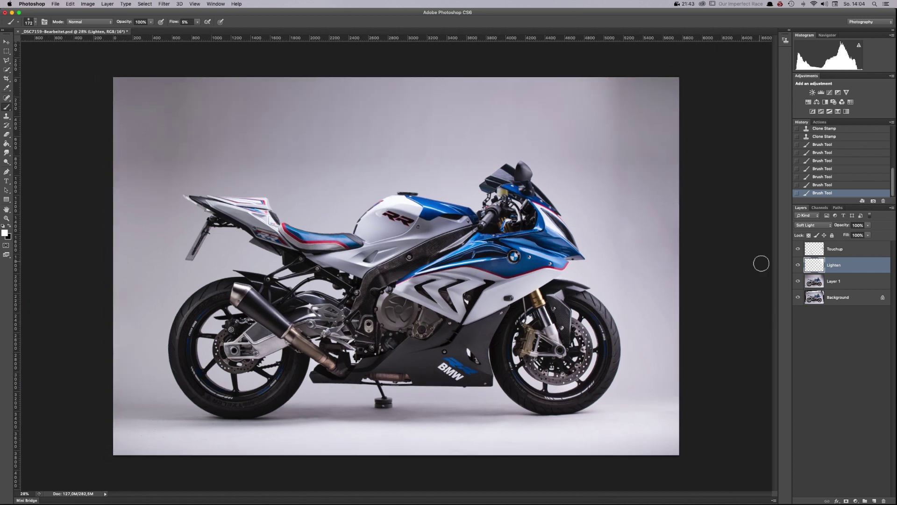
Step: Erase the excess lightening around the BMW badge and the fairing below it with a 134 px eraser
key("e")
right_click(490, 272)
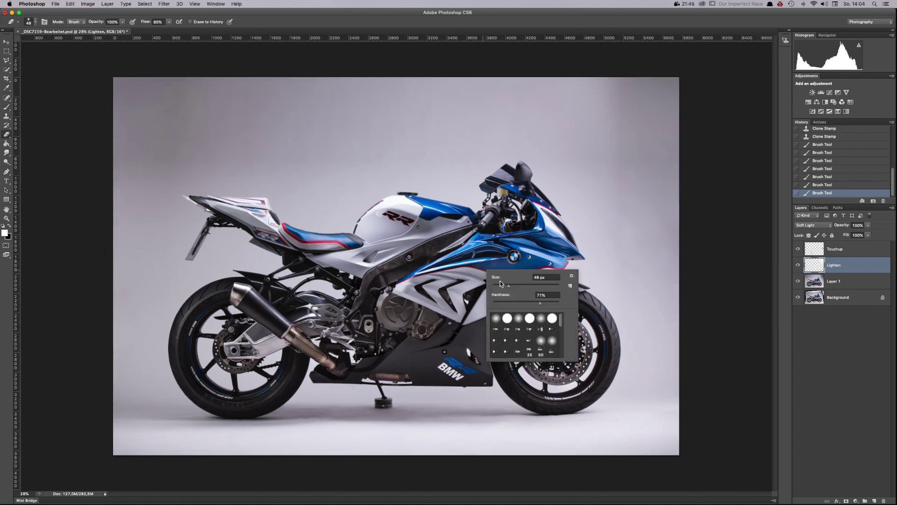
left_click(478, 266)
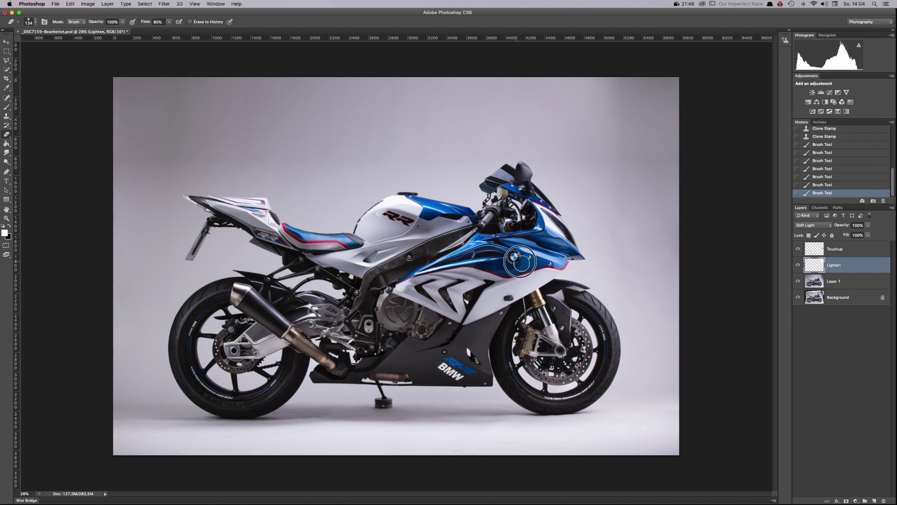
mouse_move(533, 264)
left_mouse_down()
mouse_move(556, 263)
mouse_move(470, 266)
mouse_move(503, 272)
left_mouse_up()
Step: Lighten the side fairing beside the BMW badge with a soft 237 px brush, undoing the stroke nearer the nose
key("b")
right_click(500, 277)
left_click_drag(554, 294, 540, 292)
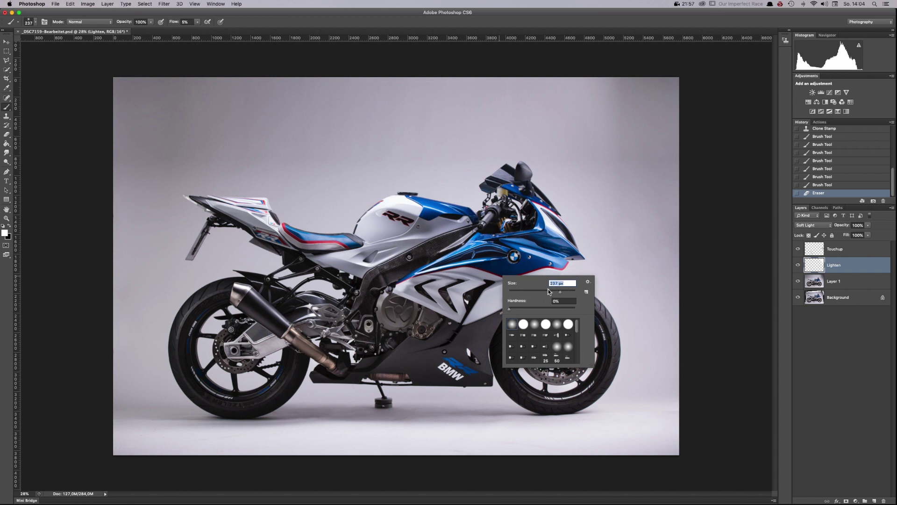
key("Return")
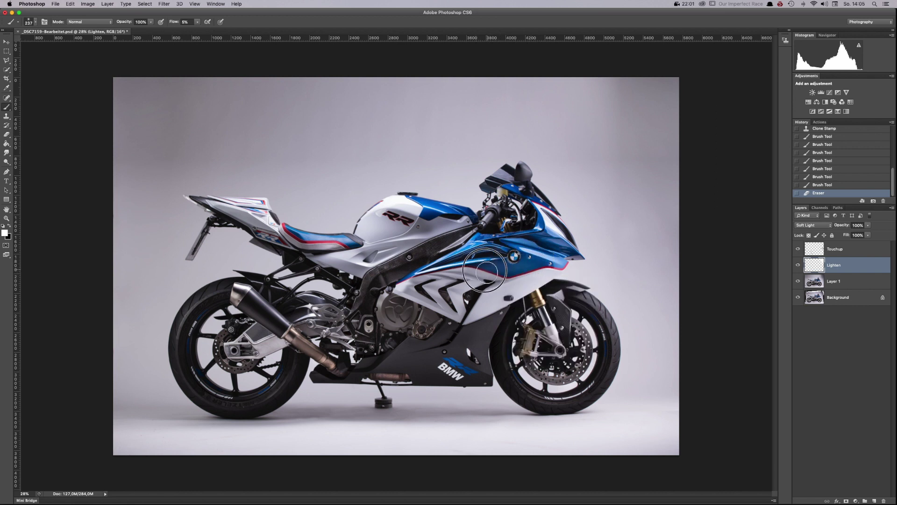
mouse_move(537, 264)
left_mouse_down()
mouse_move(495, 267)
mouse_move(535, 261)
mouse_move(544, 269)
left_mouse_up()
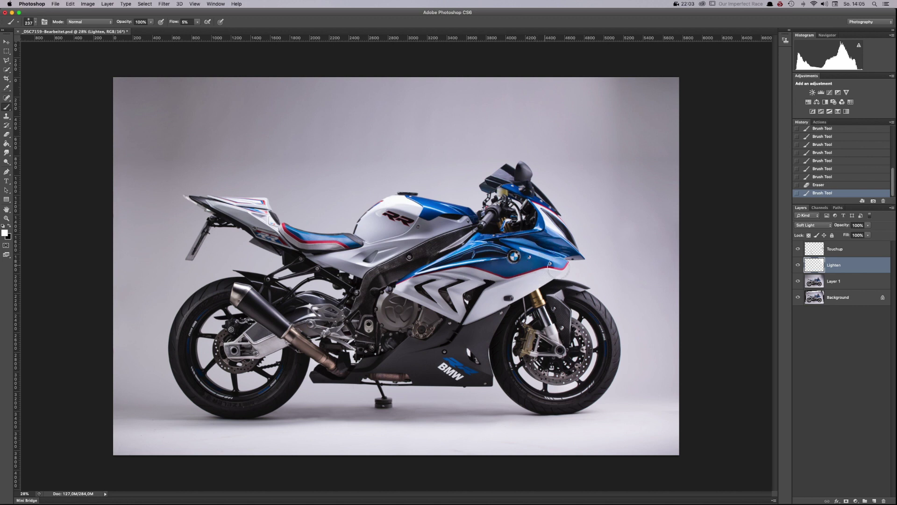
key("super+z")
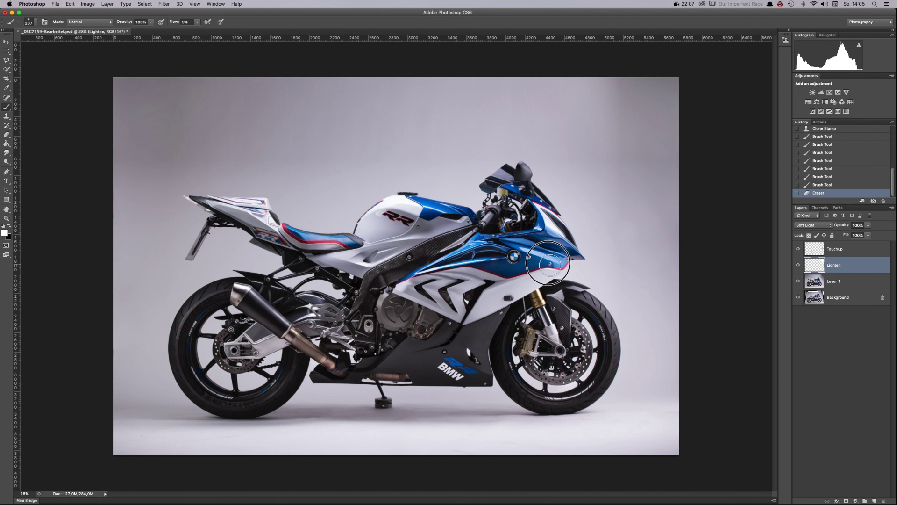
left_click(466, 268)
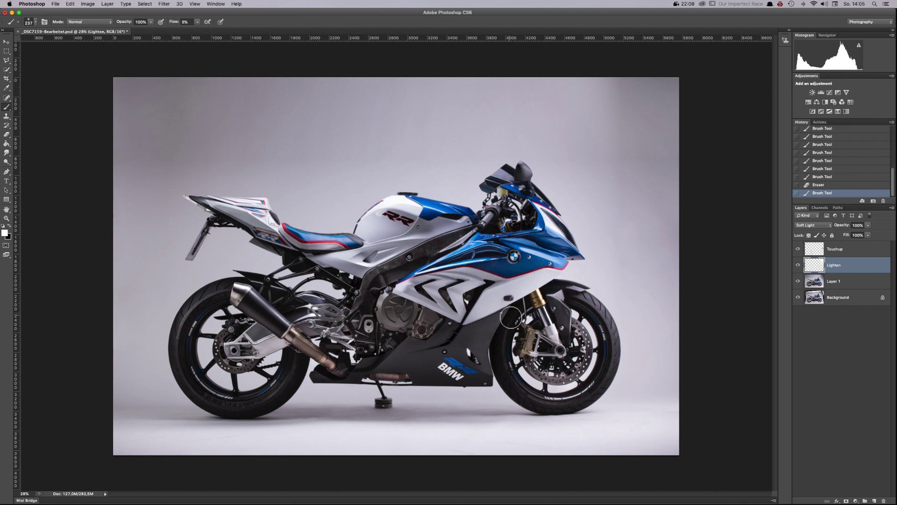
Step: Lighten the blue fairing beside the badge and the seat and tail section with a soft 123 px brush
right_click(498, 269)
left_click_drag(556, 269, 547, 272)
mouse_move(470, 256)
left_mouse_down()
mouse_move(510, 252)
mouse_move(456, 257)
mouse_move(508, 255)
left_mouse_up()
left_click_drag(286, 244, 228, 211)
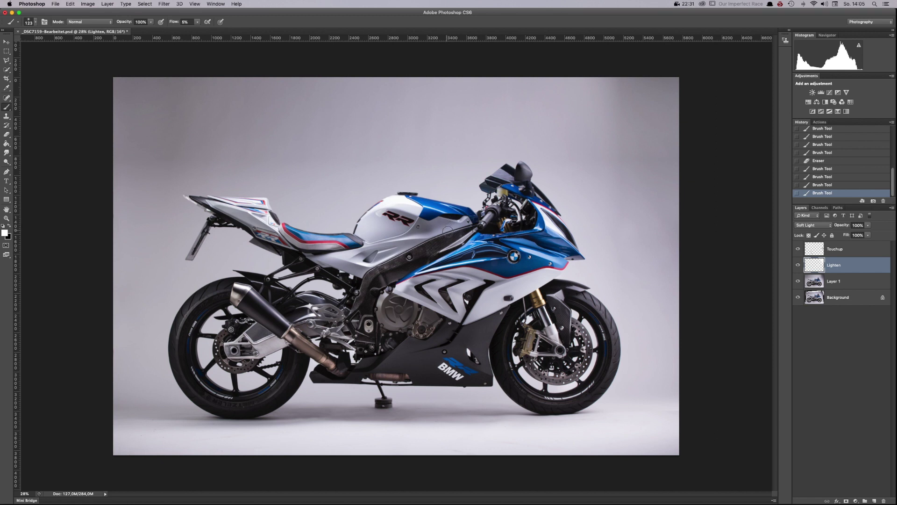
Step: Lighten the white side fairing around the air vents with the brush enlarged to 237 px
left_click_drag(491, 304, 505, 306)
key("Return")
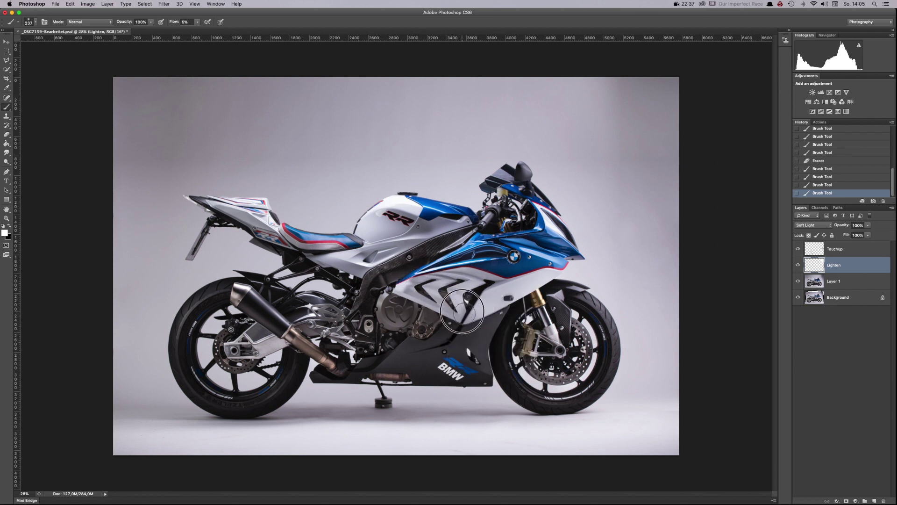
left_click_drag(453, 300, 408, 290)
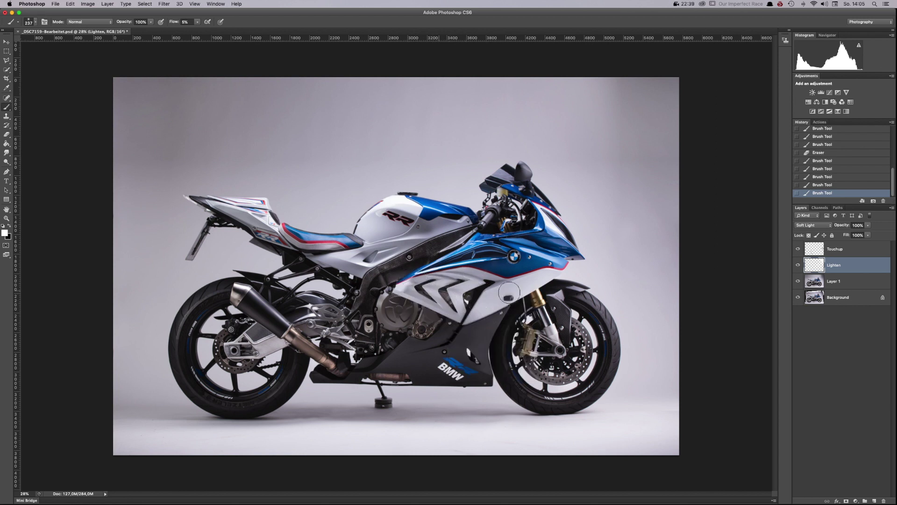
Step: Compare the bike with and without the Lighten layer, and examine the side stand and underbody up close
left_click(798, 265)
left_click(798, 265)
left_click(798, 266)
left_click(798, 268)
left_click(798, 267)
left_click(796, 268)
left_click(796, 267)
left_click(796, 267)
scroll(387, 435, "up", 5)
scroll(388, 433, "up", 4)
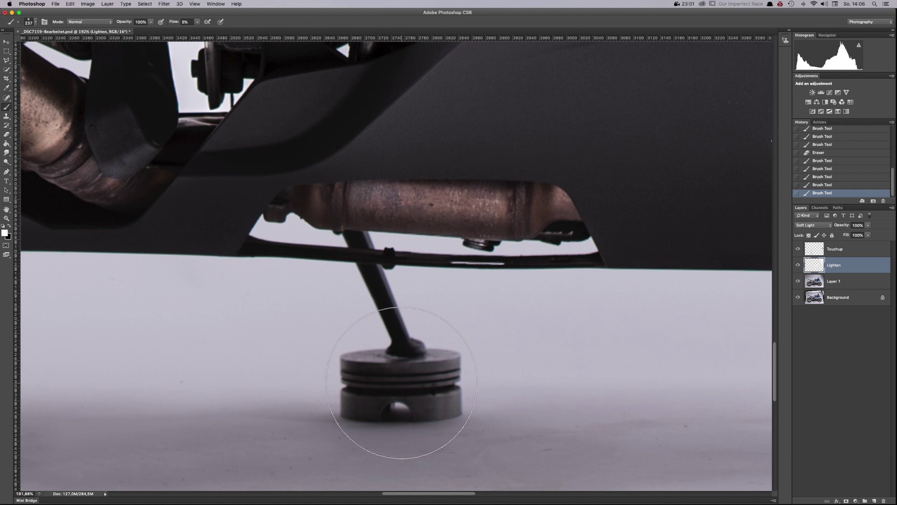
scroll(430, 387, "down", 10)
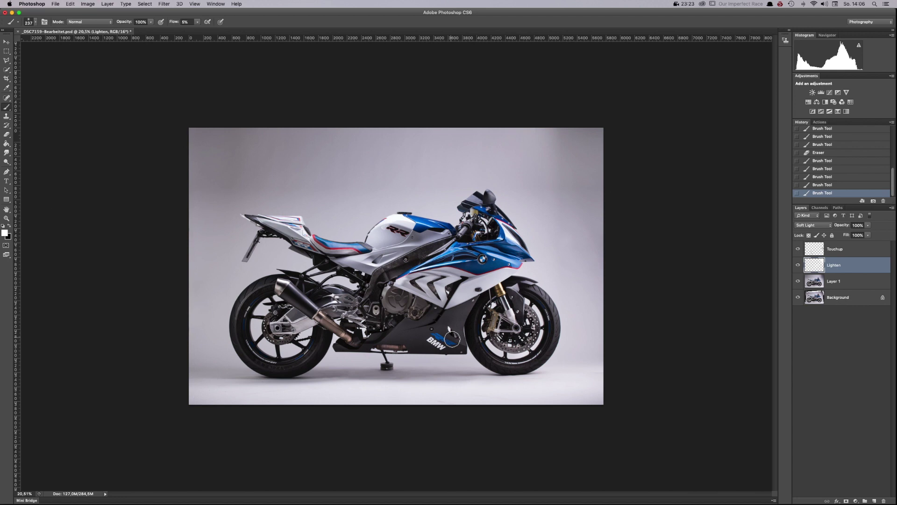
Step: Try to merge only the Touchup and Lighten layers into one
left_click(838, 281, "shift")
left_click(841, 252, "shift")
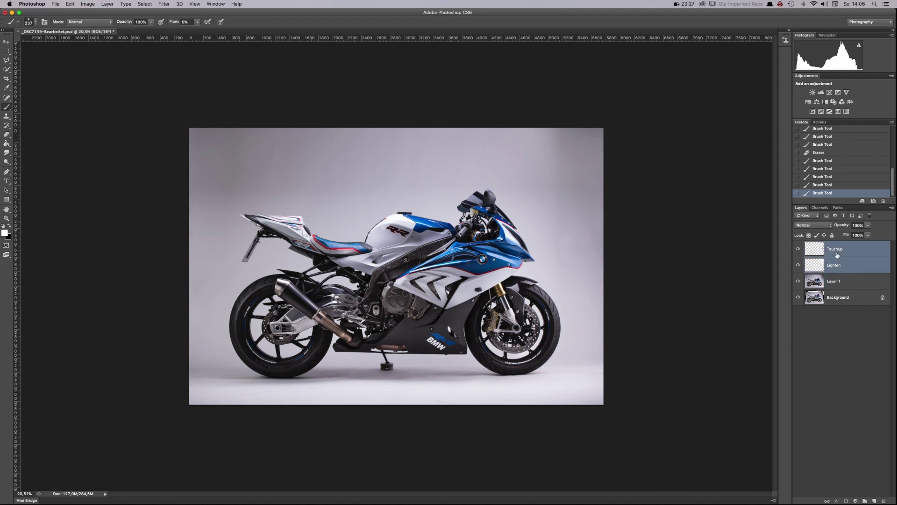
key("super+e")
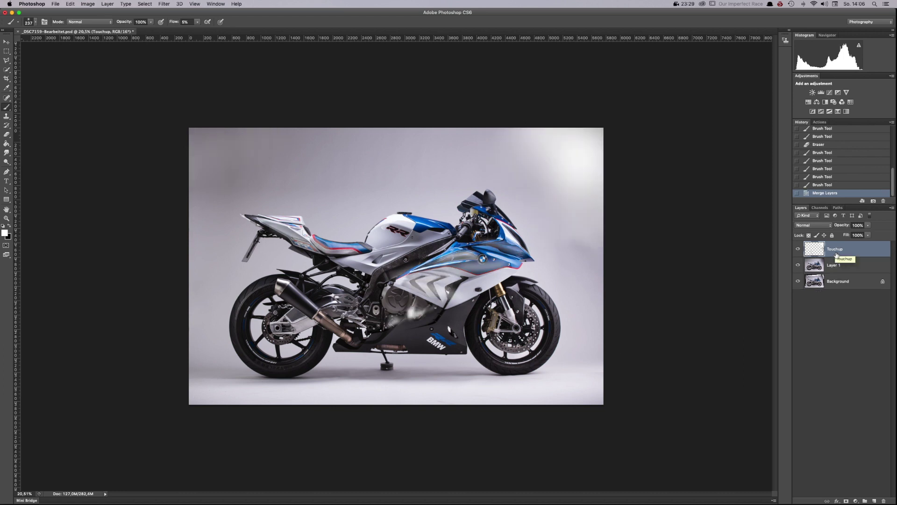
key("super+z")
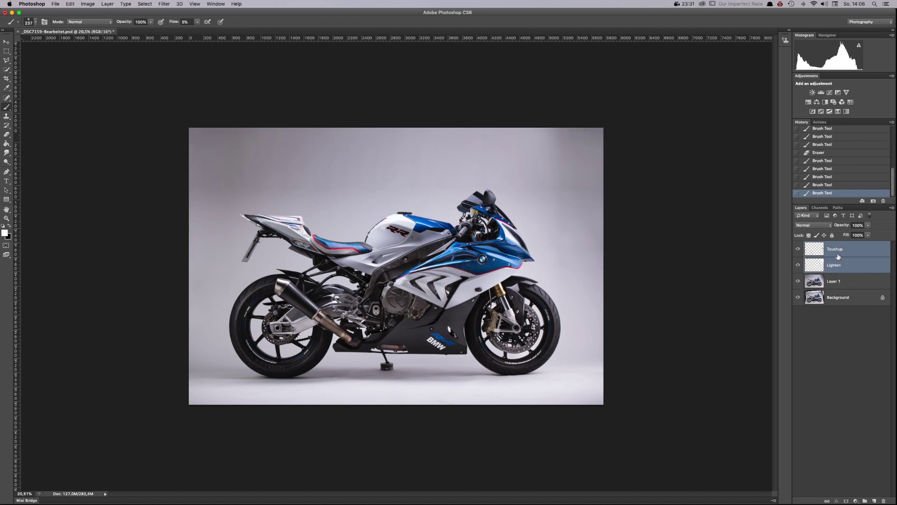
Step: Paste a merged copy of Touchup, Lighten and Layer 1 above the Touchup layer, reverting the merge to keep the originals separate
left_click(836, 281, "shift")
key("super+e")
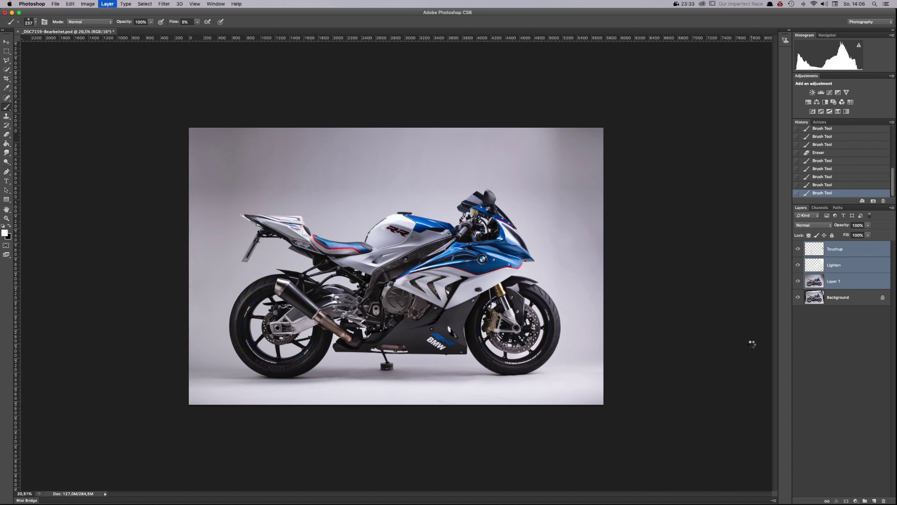
key("c")
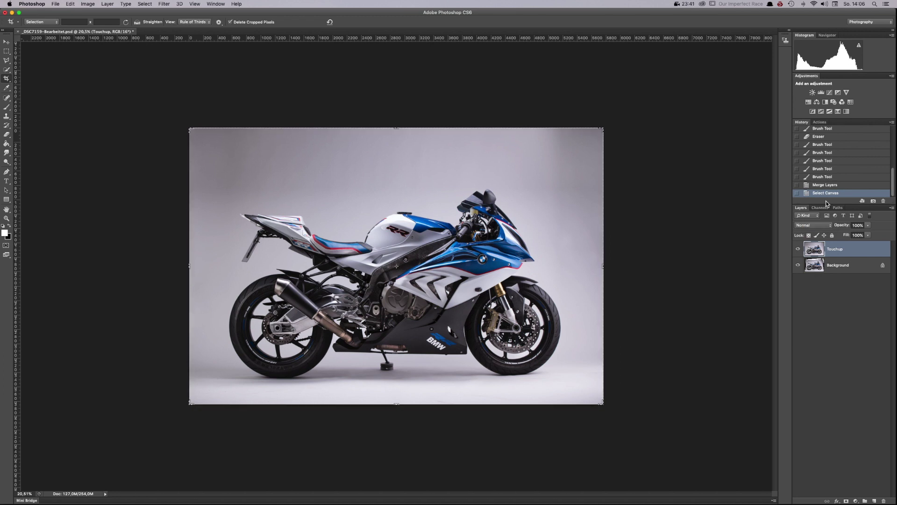
left_click(822, 178)
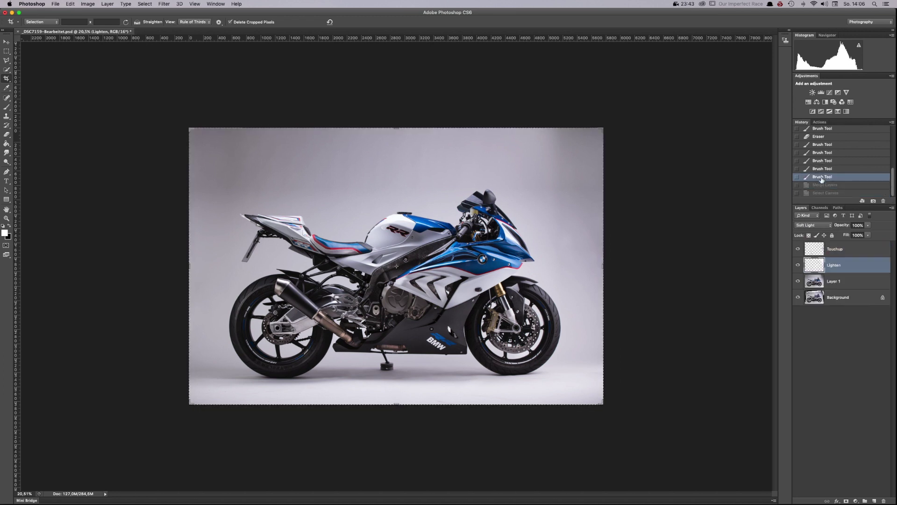
left_click(837, 249)
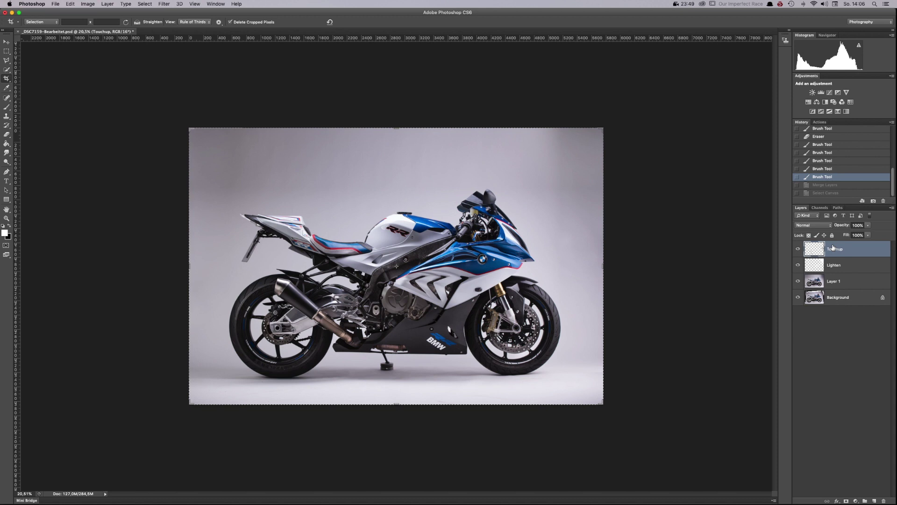
key("super+v")
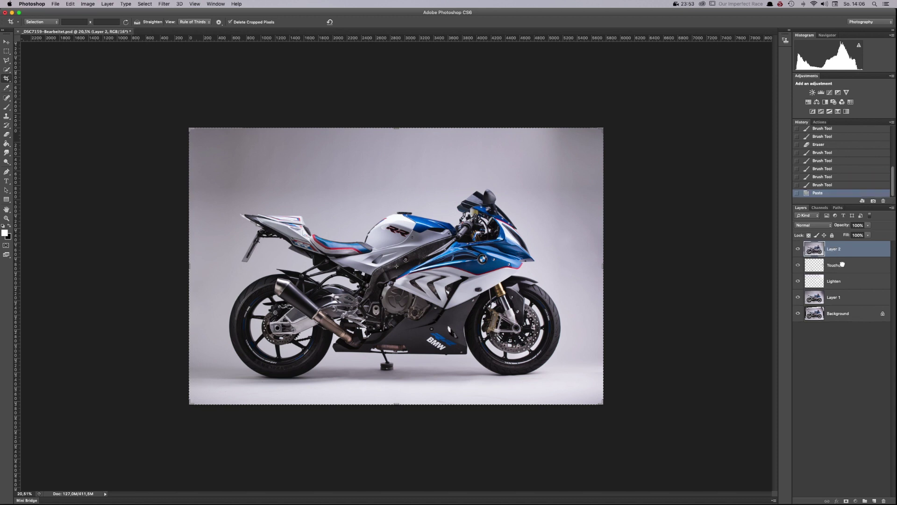
Step: Hide the Touchup, Lighten and Layer 1 layers, and make the merged copy the active layer
left_click(845, 267)
left_click(844, 295, "shift")
left_click(798, 265)
left_click(798, 281)
left_click(798, 298)
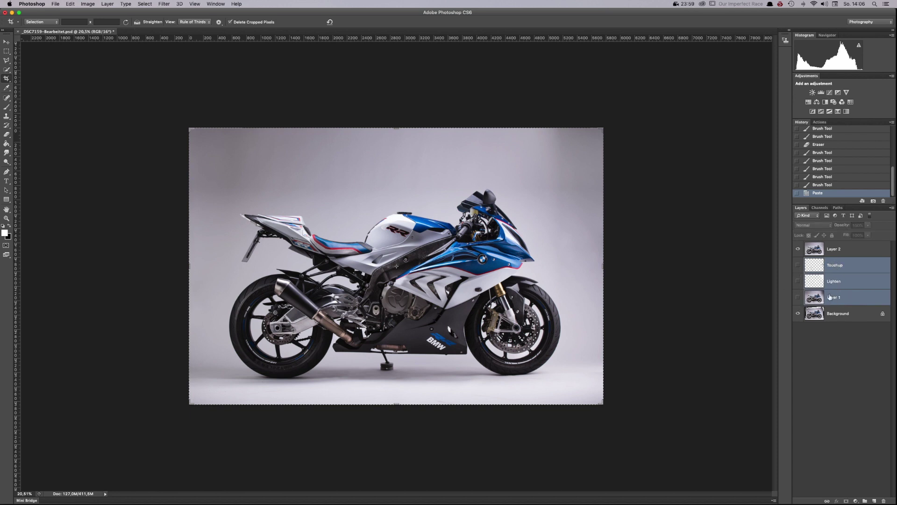
left_click(816, 253)
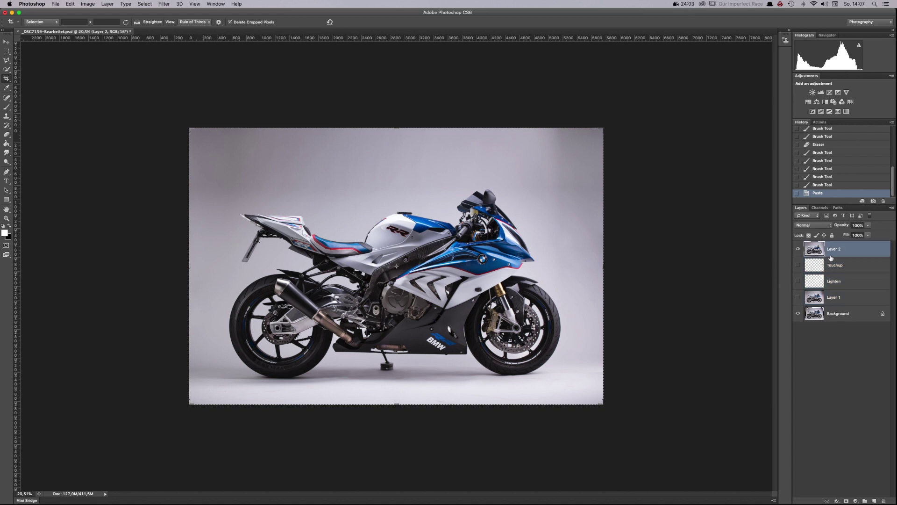
Step: Try a second pasted copy of the merged image above Layer 2, and delete that extra copy
key("super+v")
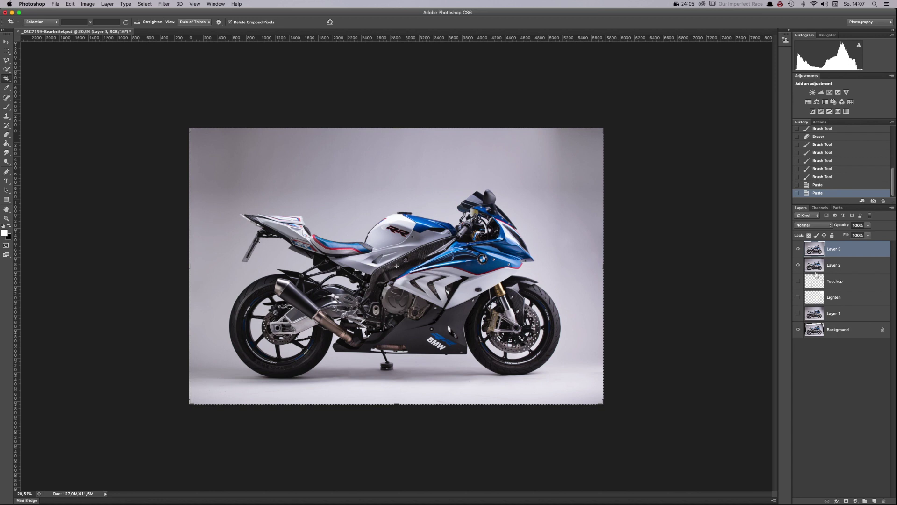
left_click(828, 270)
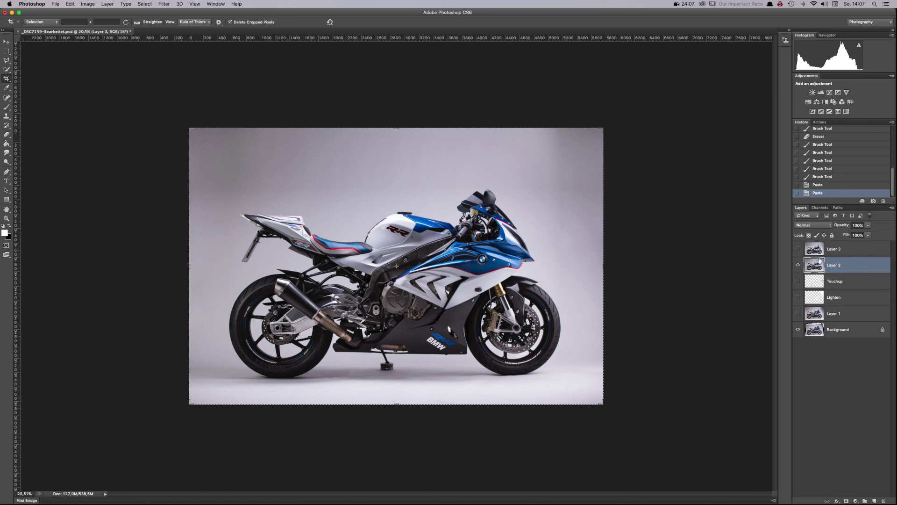
left_click(798, 248)
left_click(844, 250)
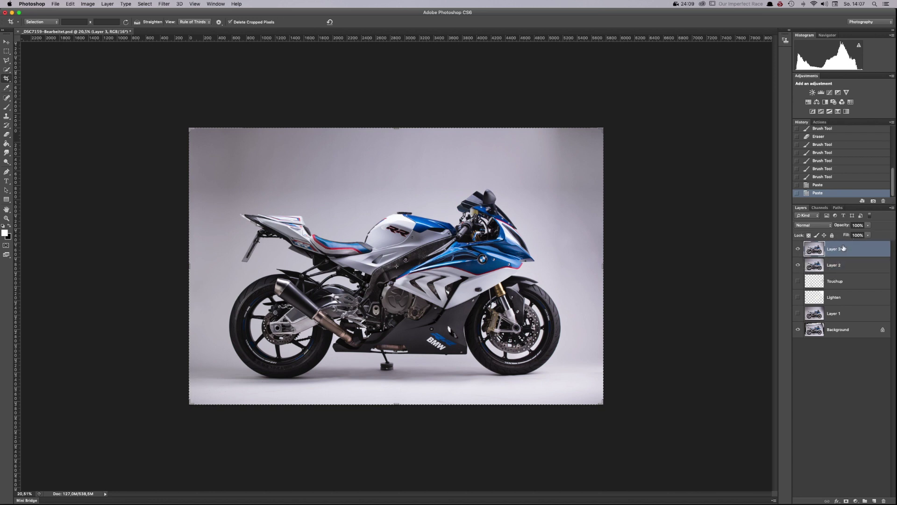
key("BackSpace")
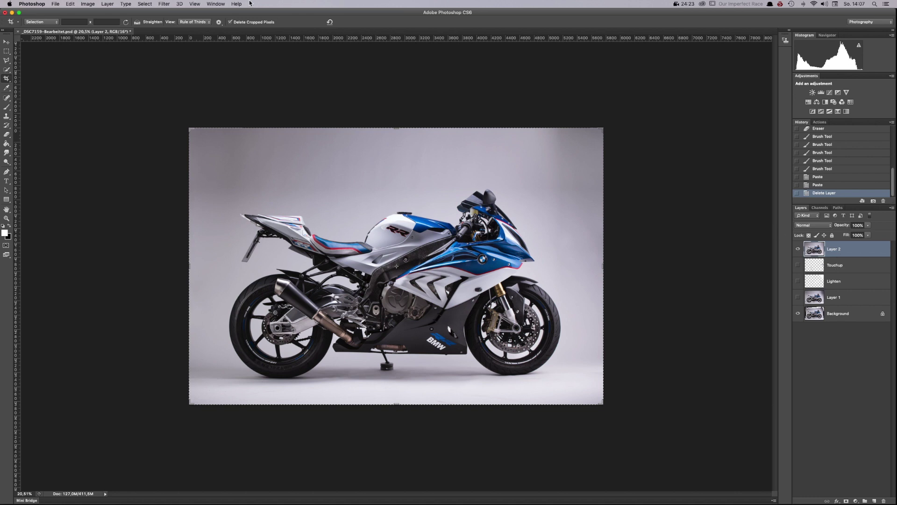
Step: Apply the Dust & Scratches filter to Layer 2 with a radius of 4 pixels and a threshold of 9 levels
left_click(164, 3)
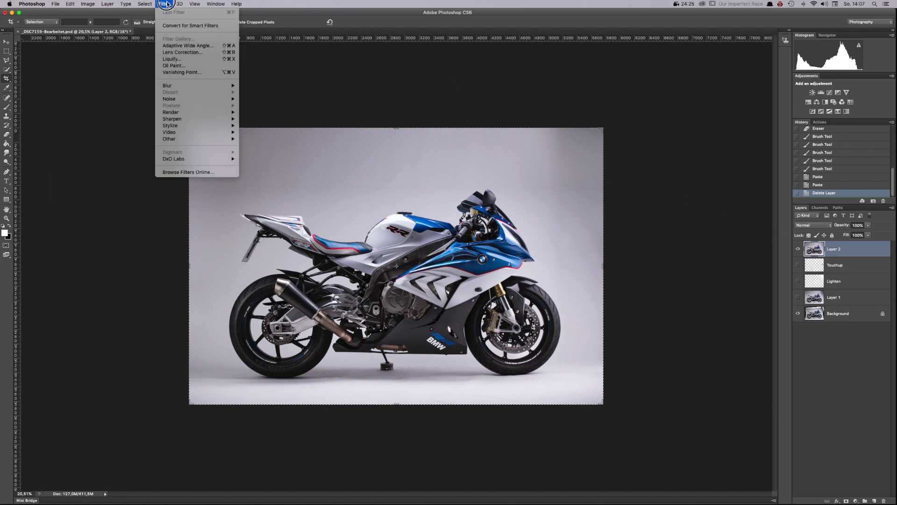
mouse_move(182, 99)
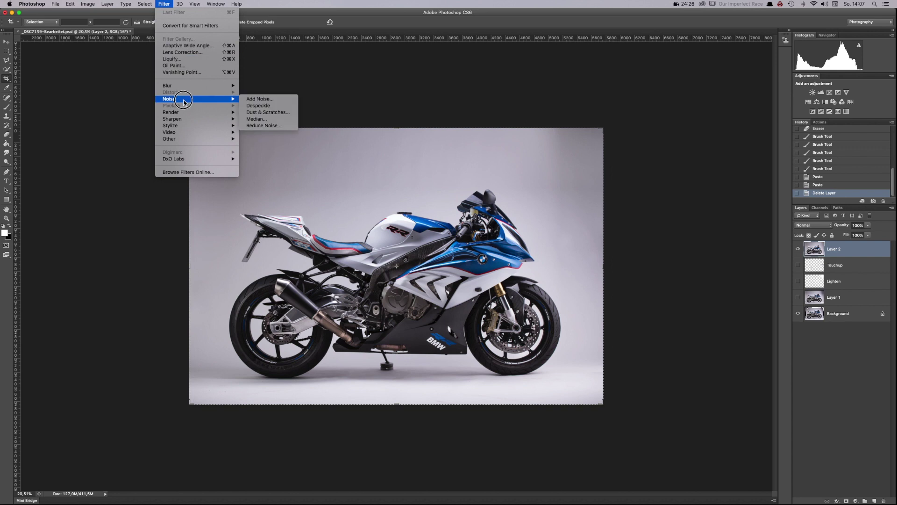
left_click(263, 116)
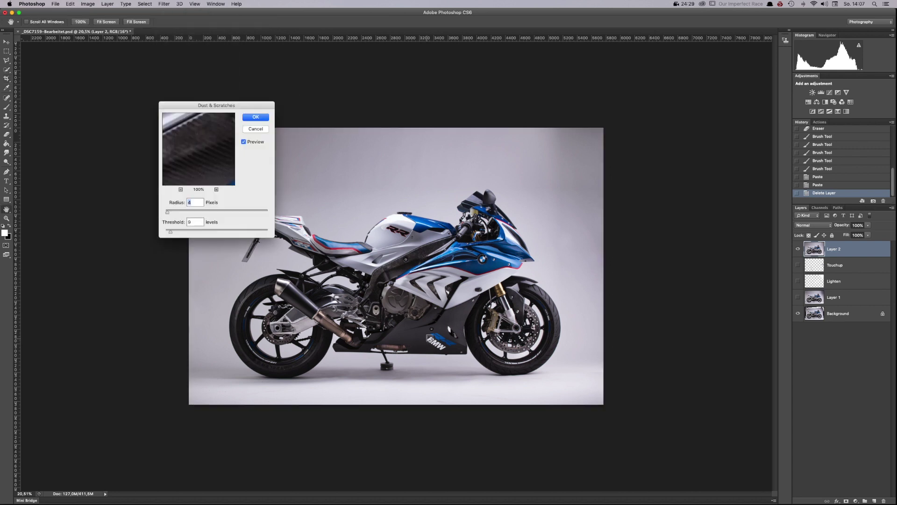
mouse_move(219, 170)
left_mouse_down()
mouse_move(191, 128)
mouse_move(202, 116)
mouse_move(202, 137)
mouse_move(198, 120)
mouse_move(232, 164)
mouse_move(223, 168)
left_mouse_up()
left_click_drag(169, 213, 153, 211)
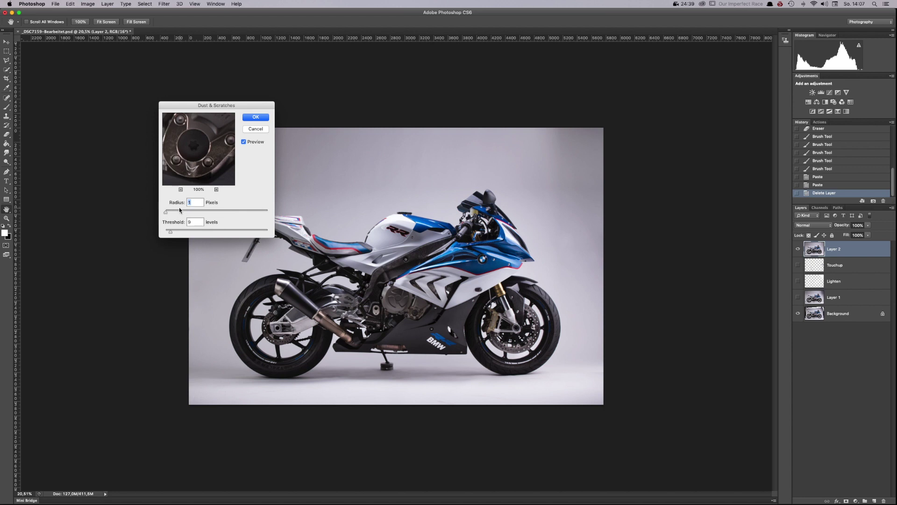
left_click_drag(166, 215, 168, 214)
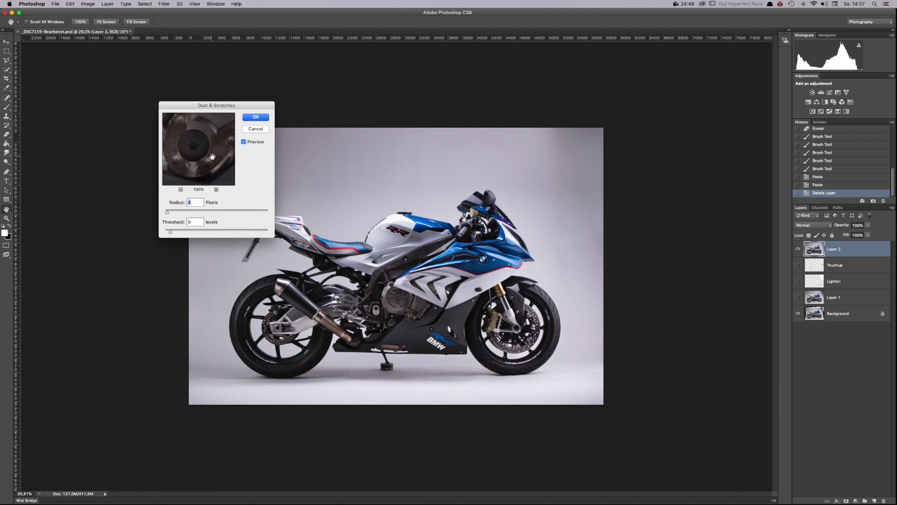
left_click(244, 142)
left_click(244, 142)
key("c")
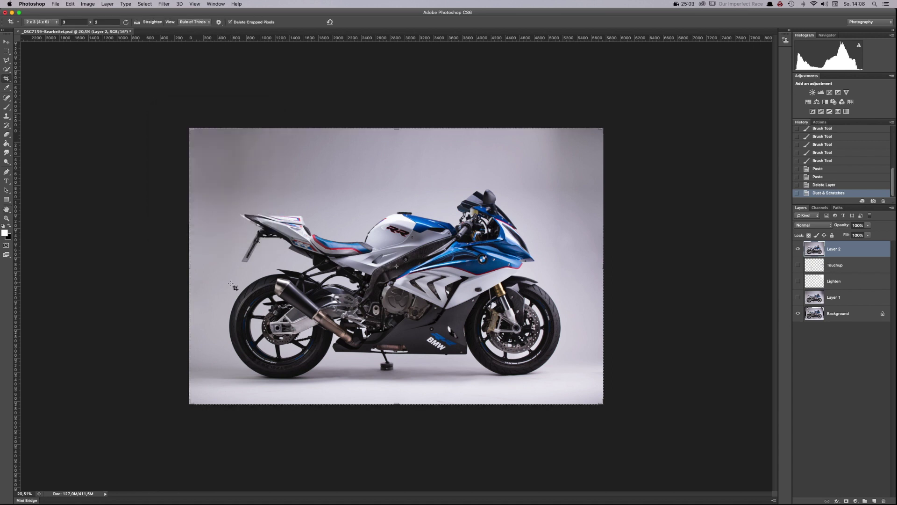
Step: Compare the motorcycle's mid-section with Layer 2 shown and hidden to judge the Dust & Scratches effect
scroll(456, 358, "up", 3)
scroll(459, 360, "up", 6)
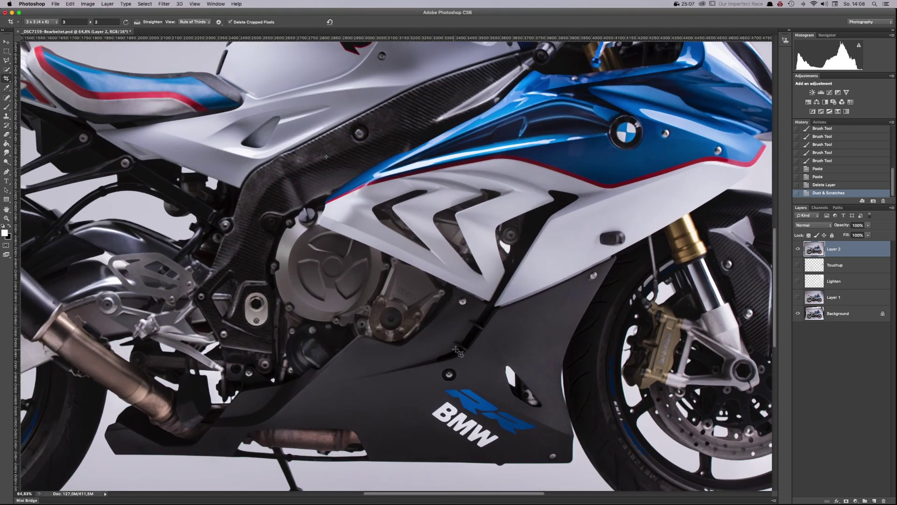
scroll(458, 352, "up", 1)
left_click(798, 249)
left_click(798, 249)
left_click(798, 249)
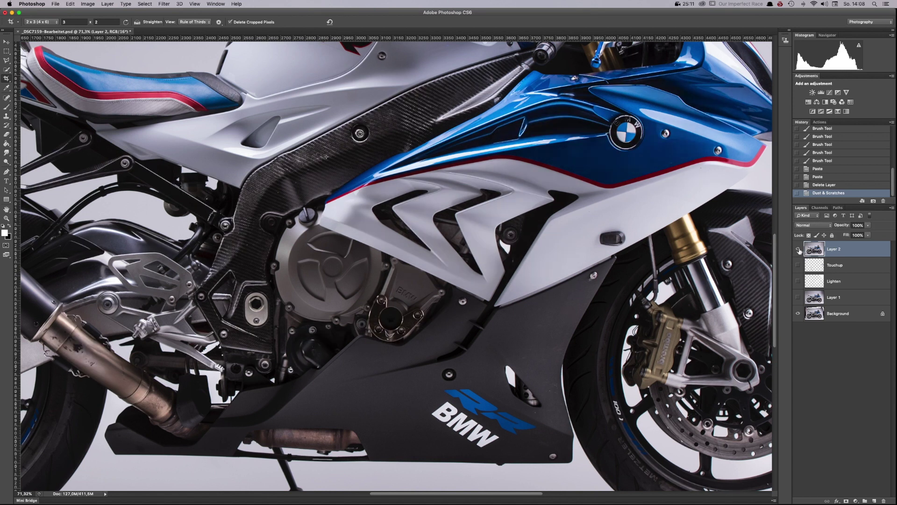
left_click(798, 249)
left_click(798, 249)
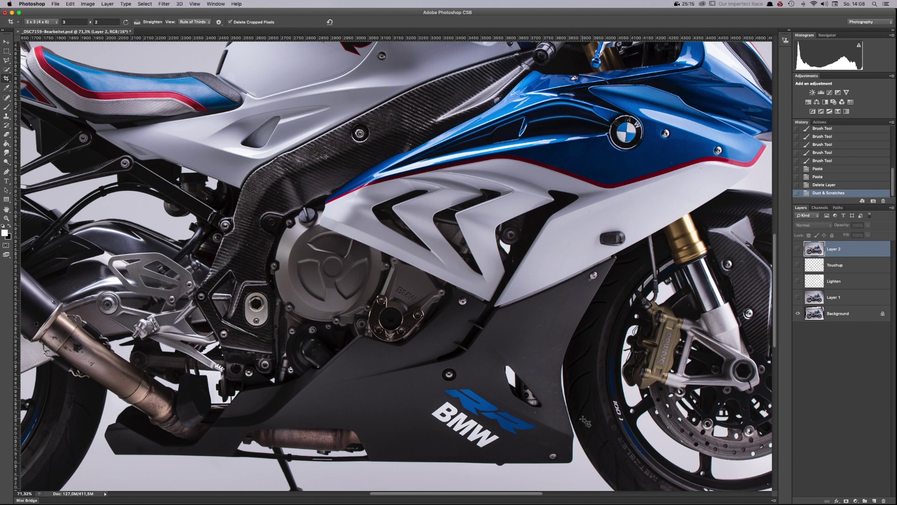
Step: Compare the dust specks around the lower fairing's opening beside the front wheel with Layer 2 shown and hidden
scroll(580, 419, "up", 6)
scroll(558, 415, "down", 1)
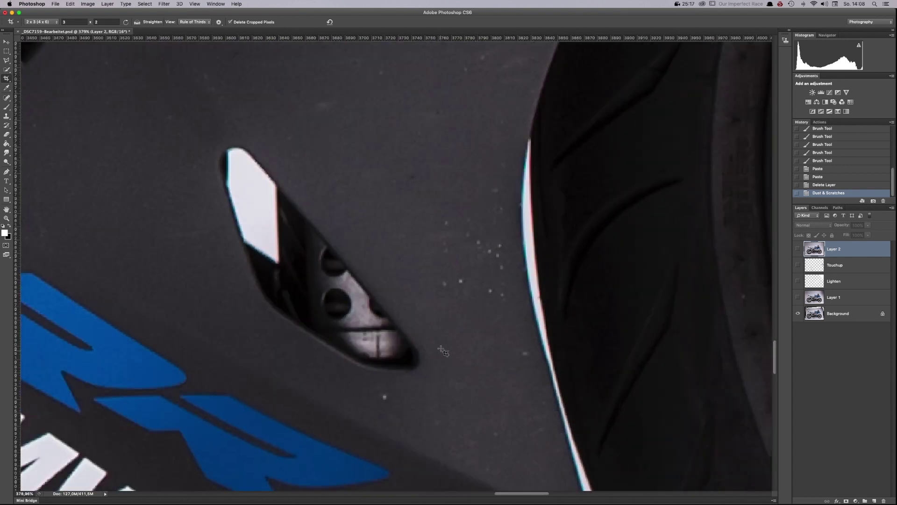
left_click(798, 249)
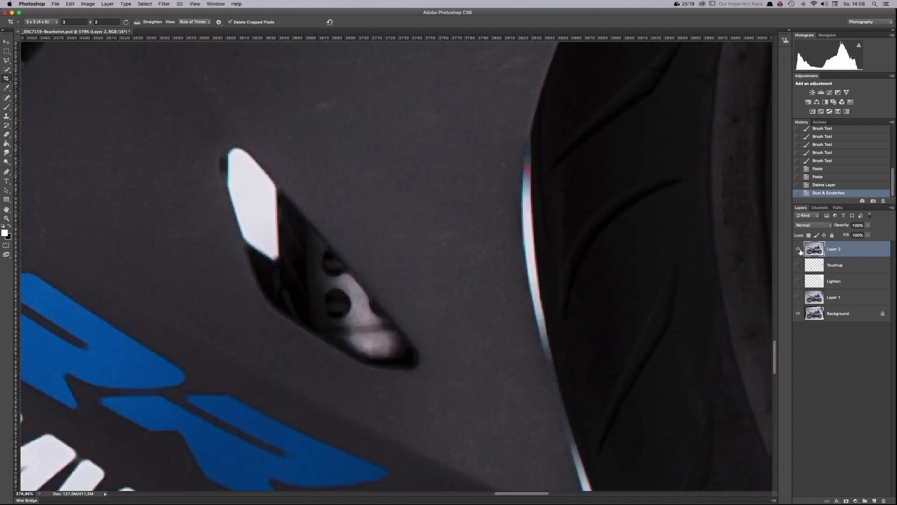
left_click(799, 249)
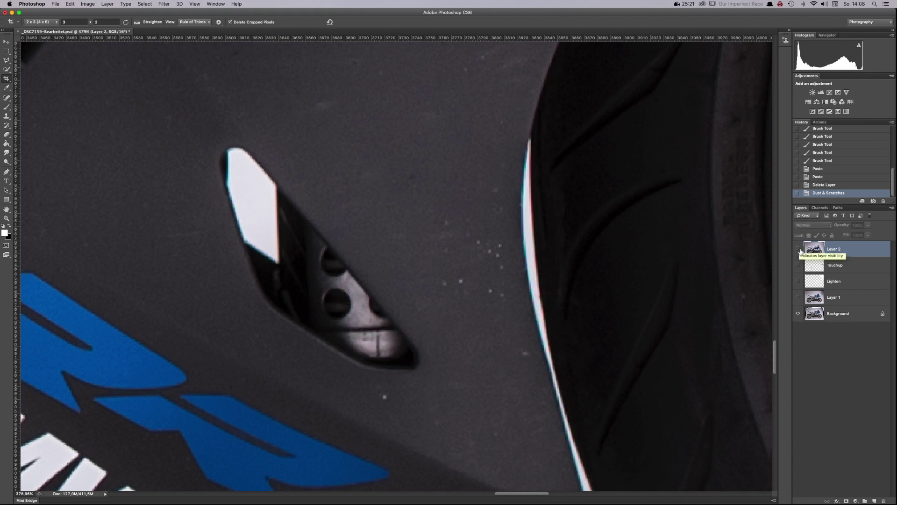
left_click(798, 249)
left_click(798, 250)
left_click(798, 249)
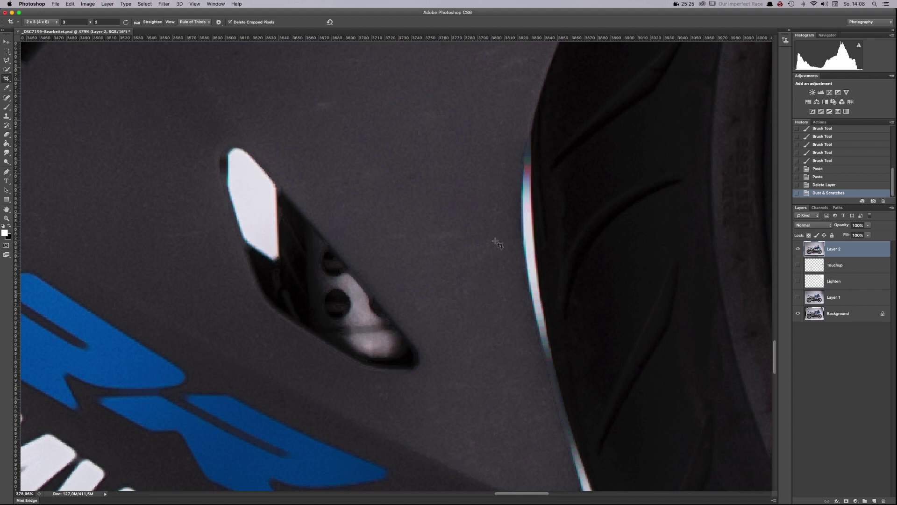
left_click(799, 249)
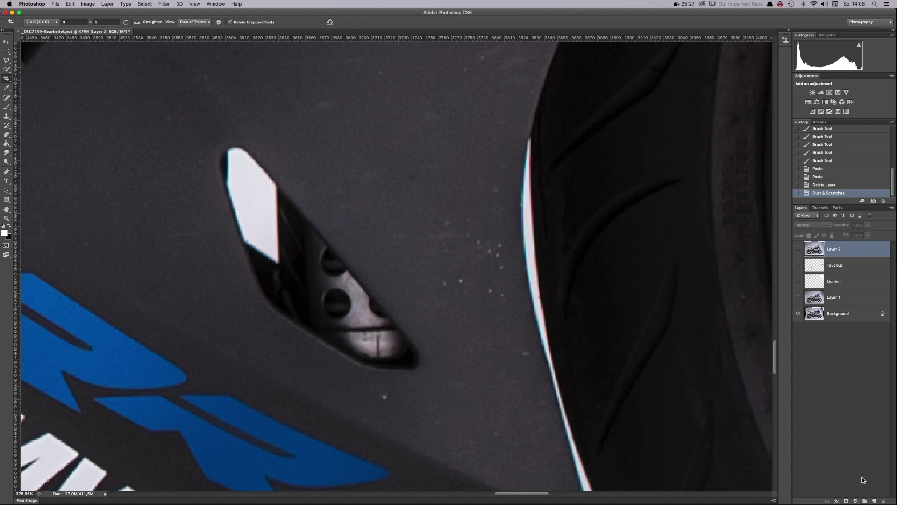
left_click(799, 249)
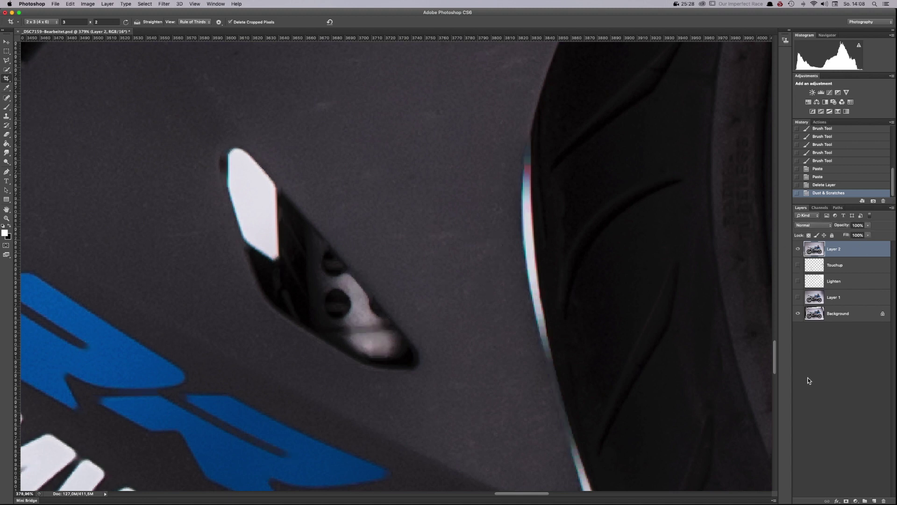
Step: Add a layer mask to Layer 2 and invert it to black
left_click(846, 501)
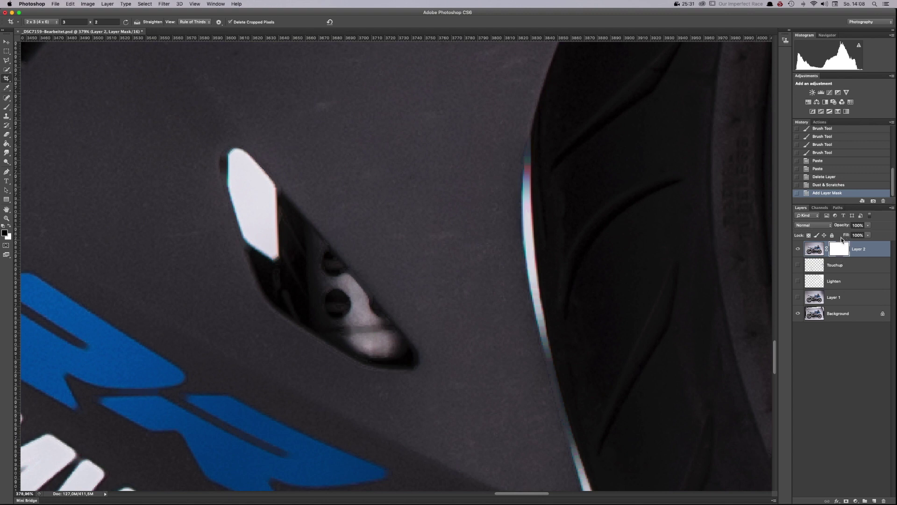
key("super+i")
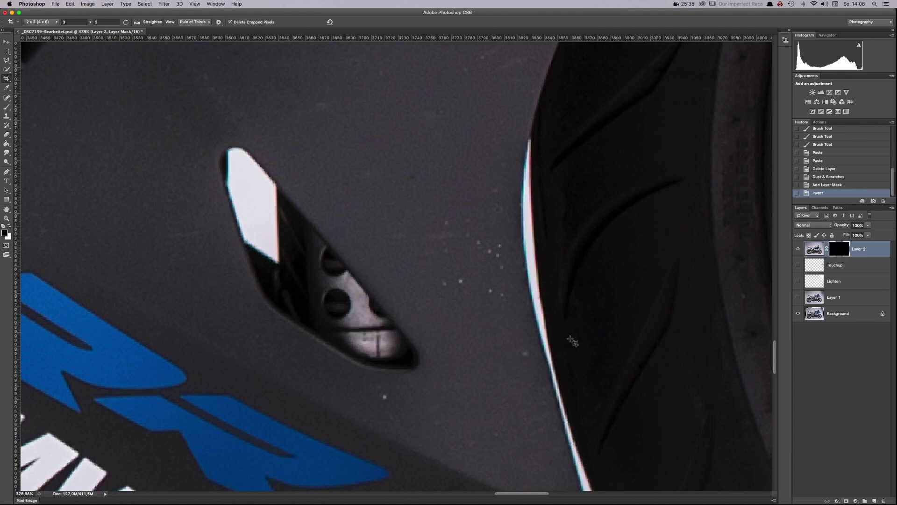
scroll(556, 357, "down", 10)
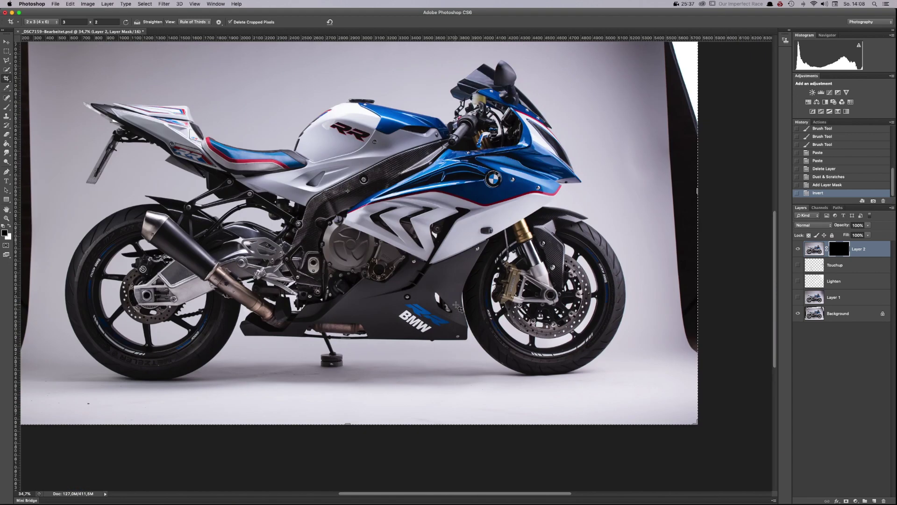
Step: Set the Brush tool's flow to 100% and make white the foreground colour
scroll(456, 306, "up", 2)
key("b")
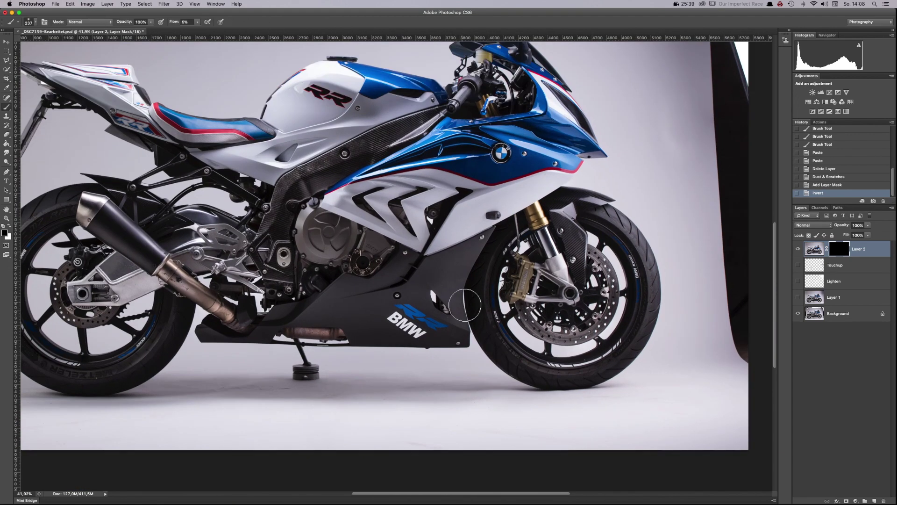
left_click(189, 22)
type("100")
key("Return")
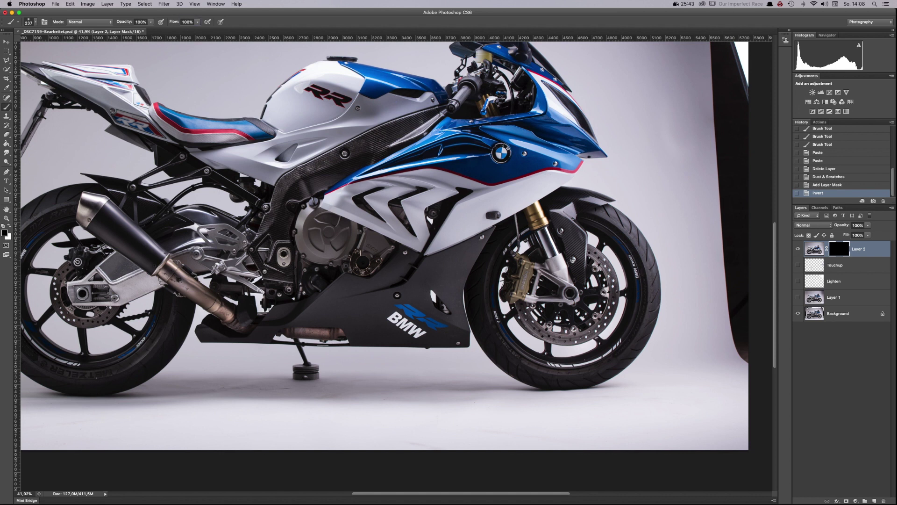
key("x")
Step: Paint white on Layer 2's mask over the dusty areas of the dark lower fairing with a soft 99 px brush
scroll(464, 284, "up", 4)
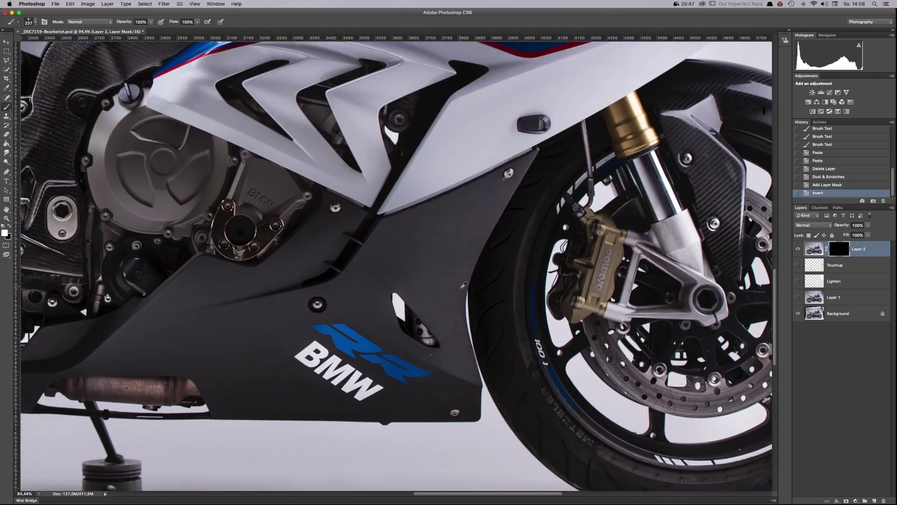
scroll(464, 284, "up", 3)
right_click(451, 286)
left_click_drag(508, 302, 490, 302)
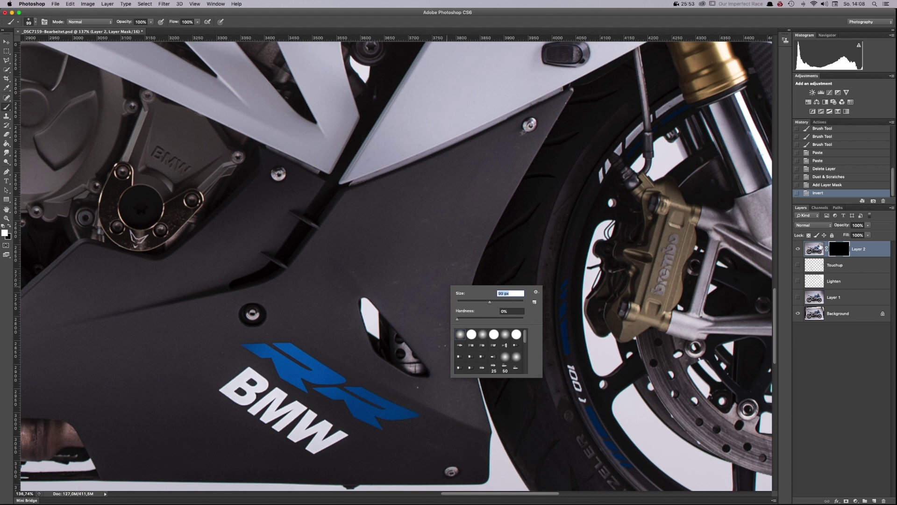
left_click(454, 240)
left_click(454, 241)
left_click(454, 242)
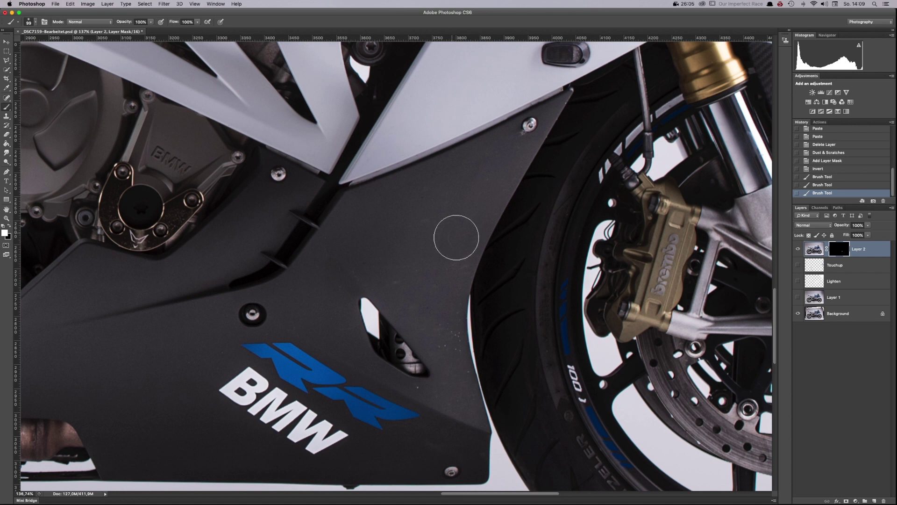
mouse_move(448, 342)
left_mouse_down()
mouse_move(455, 366)
mouse_move(452, 296)
mouse_move(453, 388)
mouse_move(464, 377)
mouse_move(452, 366)
mouse_move(446, 320)
mouse_move(460, 220)
mouse_move(437, 263)
mouse_move(406, 266)
mouse_move(446, 315)
mouse_move(398, 265)
mouse_move(437, 307)
mouse_move(414, 276)
mouse_move(332, 280)
mouse_move(335, 266)
mouse_move(296, 314)
mouse_move(321, 302)
mouse_move(299, 320)
left_mouse_up()
mouse_move(225, 357)
left_mouse_down()
mouse_move(175, 370)
mouse_move(201, 362)
mouse_move(154, 360)
left_mouse_up()
left_click_drag(422, 404, 428, 393)
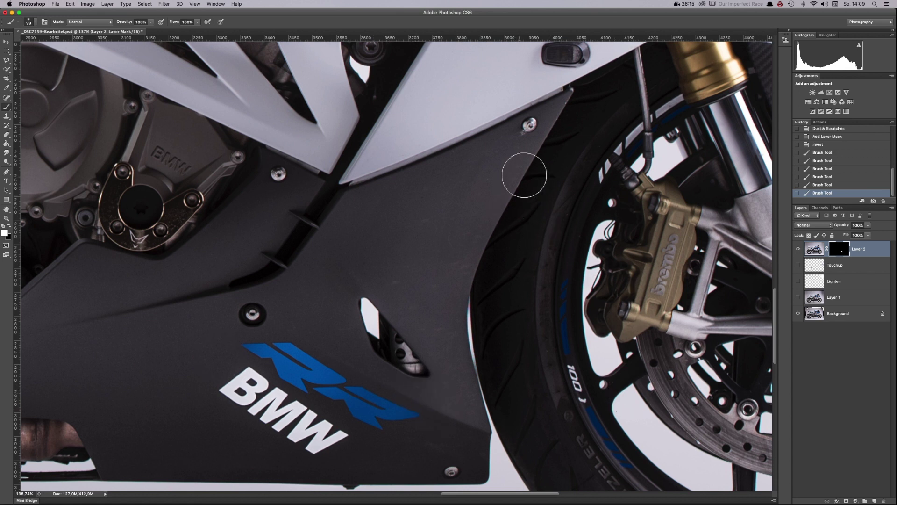
mouse_move(525, 149)
left_mouse_down()
mouse_move(486, 174)
mouse_move(471, 206)
left_mouse_up()
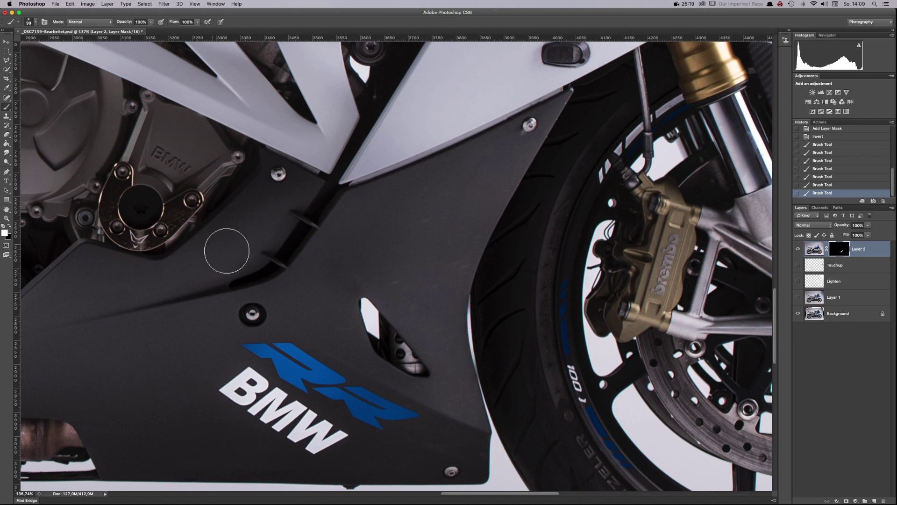
Step: Try painting the filtered layer over the bronze engine cover ring with a 61 px brush
right_click(227, 250)
left_click_drag(255, 263, 252, 264)
mouse_move(176, 212)
left_mouse_down()
mouse_move(185, 216)
mouse_move(170, 225)
mouse_move(174, 208)
mouse_move(172, 220)
mouse_move(177, 210)
mouse_move(129, 236)
mouse_move(116, 187)
mouse_move(115, 224)
mouse_move(129, 239)
left_mouse_up()
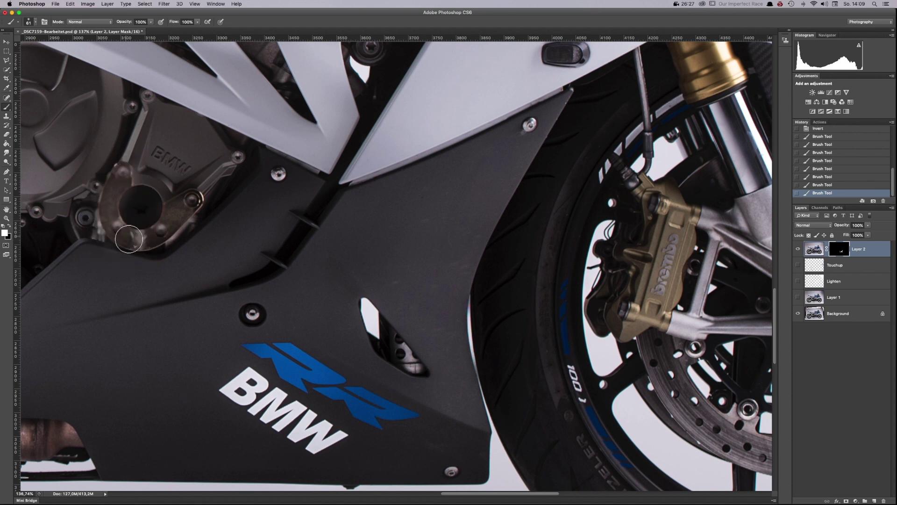
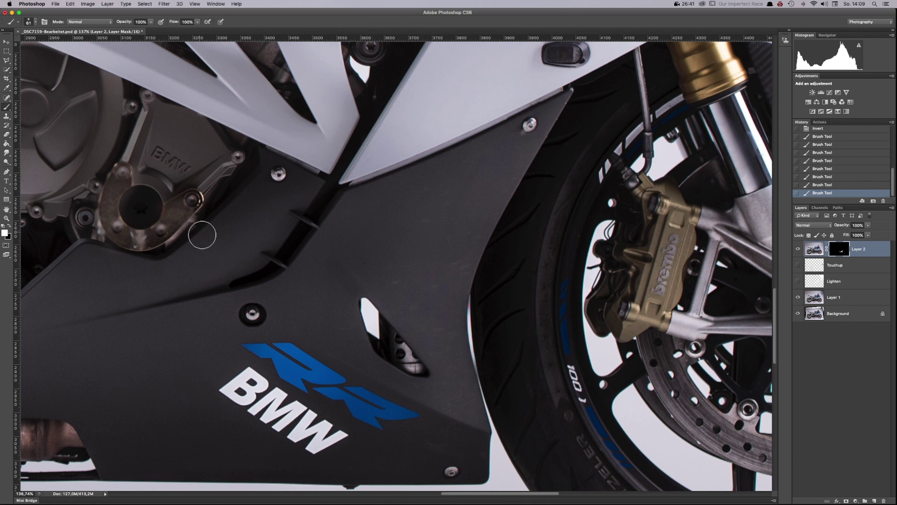
Step: Erase the mask strokes over the bronze engine cover ring with the Eraser tool
key("e")
mouse_move(133, 175)
left_mouse_down()
mouse_move(121, 232)
mouse_move(137, 266)
left_mouse_up()
scroll(350, 371, "down", 5)
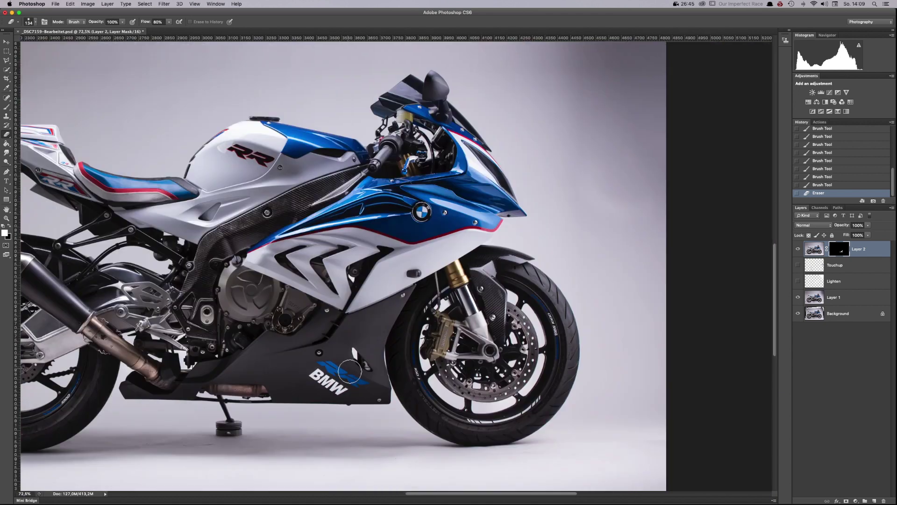
scroll(166, 370, "up", 2)
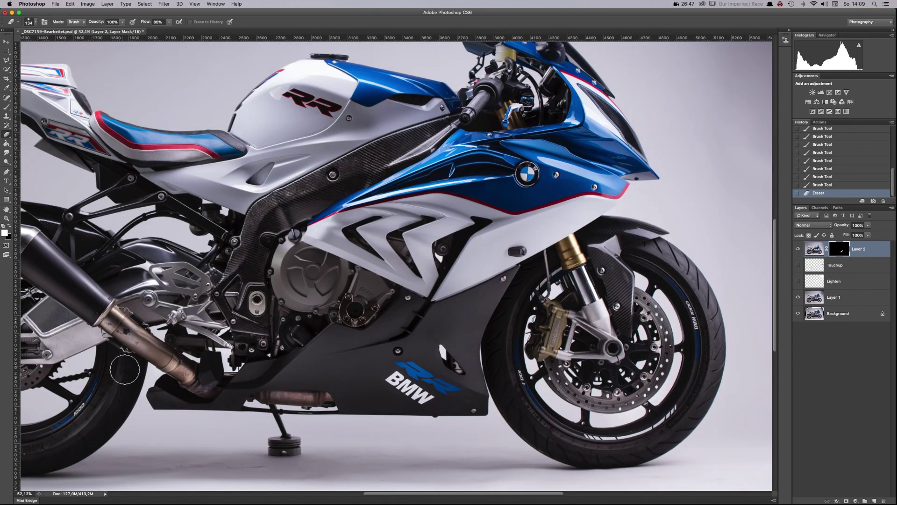
scroll(125, 369, "up", 1)
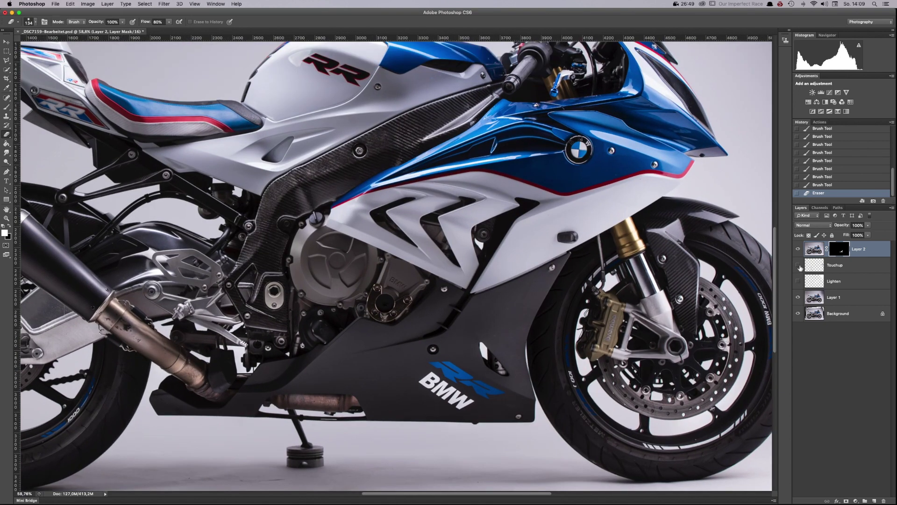
Step: Delete the masked Layer 2 and make the Touchup and Lighten layers visible
left_click(799, 265)
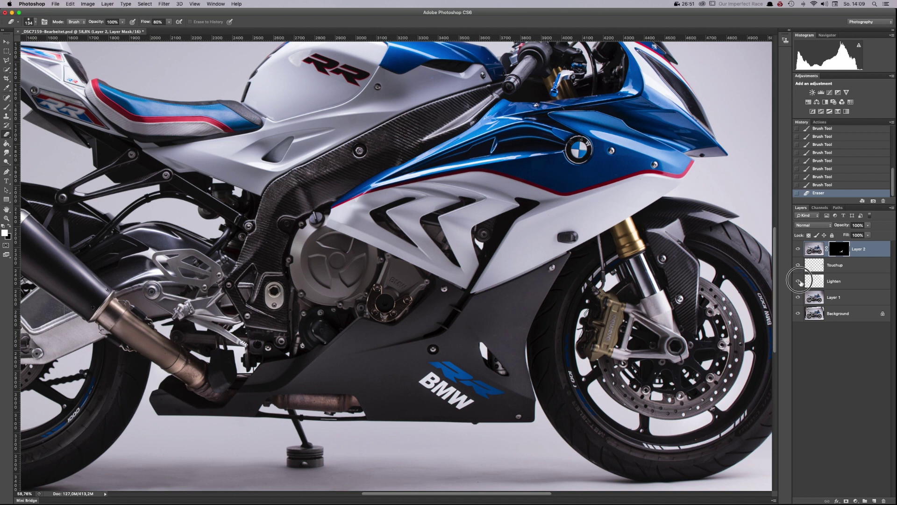
left_click(799, 281)
left_click(799, 282)
left_click(799, 265)
left_click(799, 250)
key("Delete")
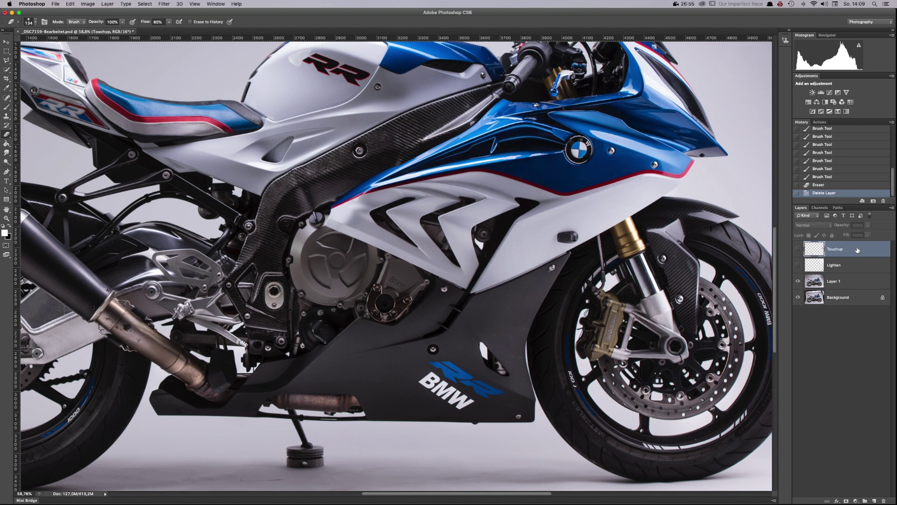
left_click(799, 250)
left_click(798, 265)
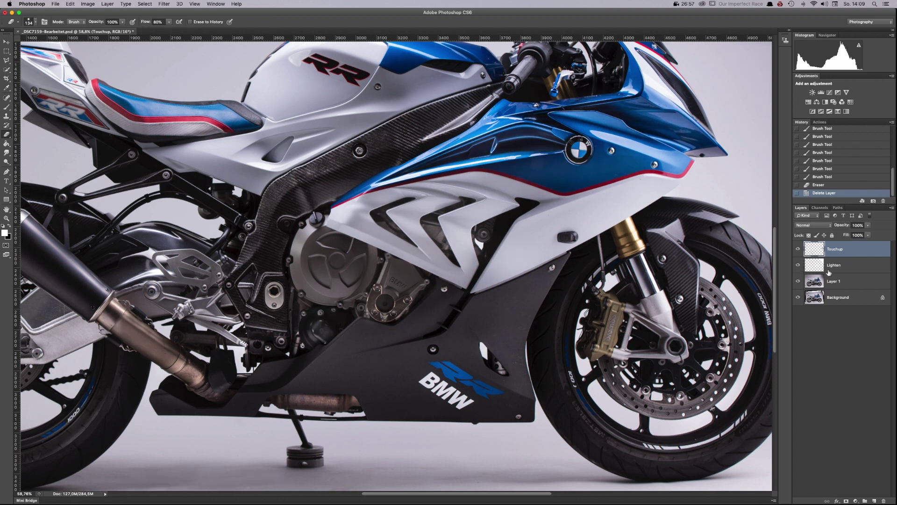
Step: Paste a fresh merged copy of Touchup, Lighten and Layer 1 above Touchup, reverting the merge to keep the originals
left_click(846, 283, "shift")
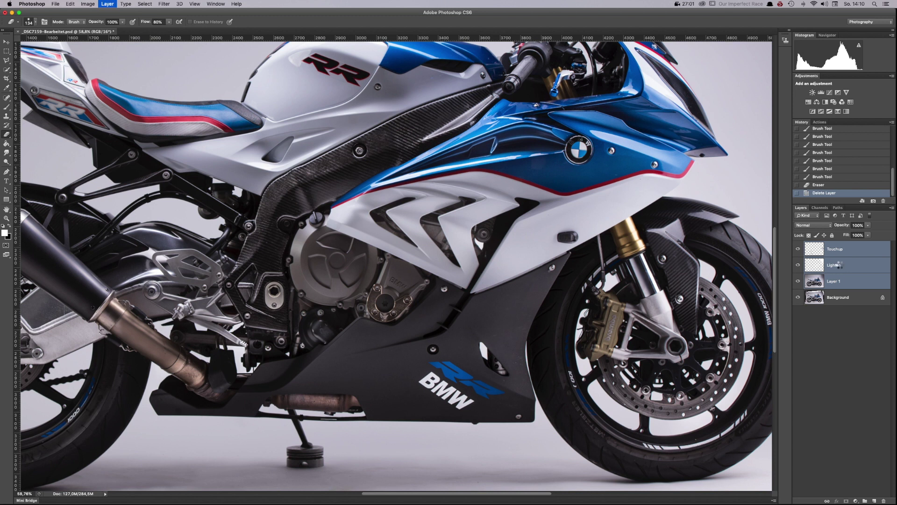
key("super+e")
key("super+a")
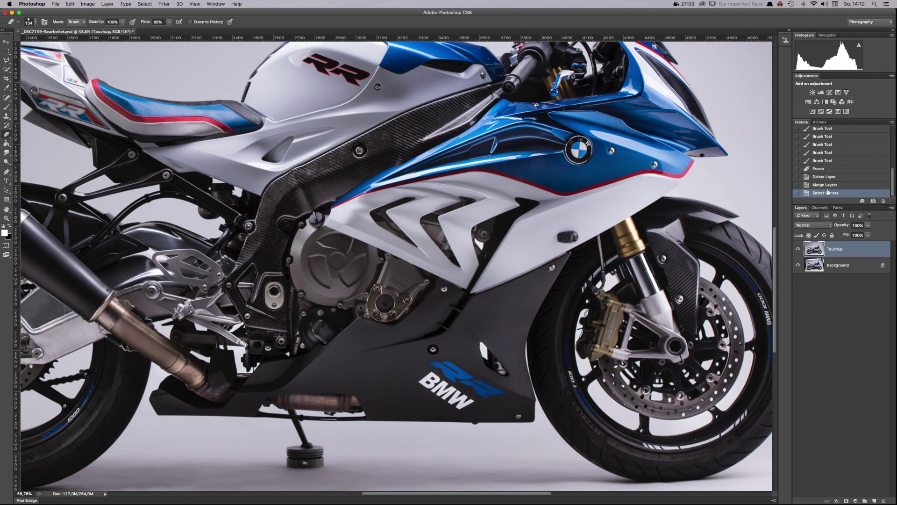
left_click(823, 169)
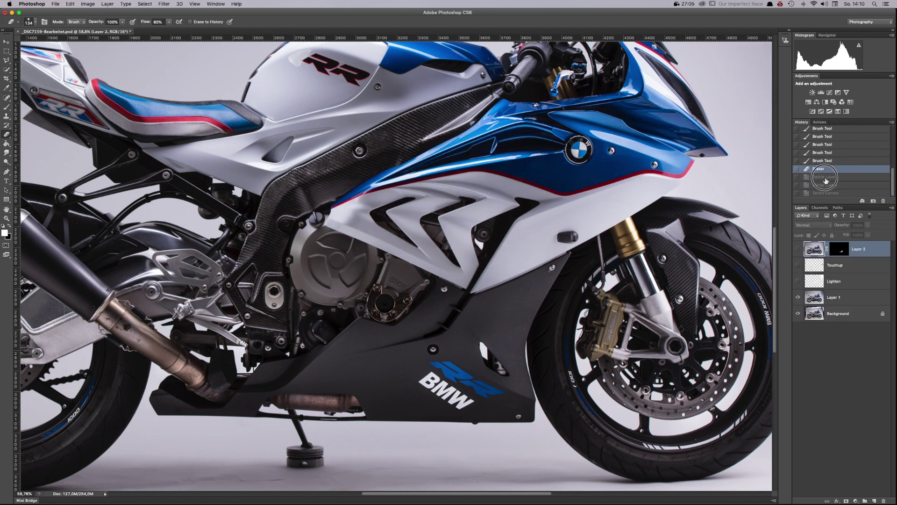
left_click(825, 177)
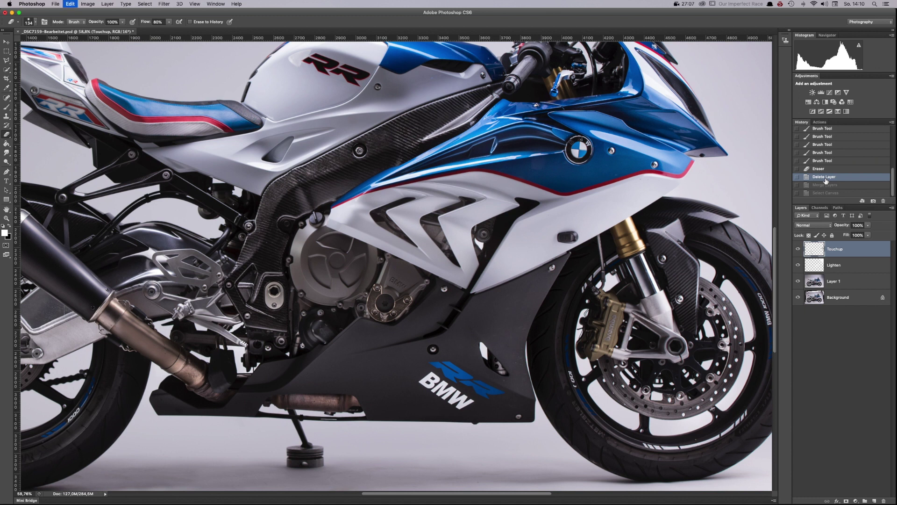
key("super+v")
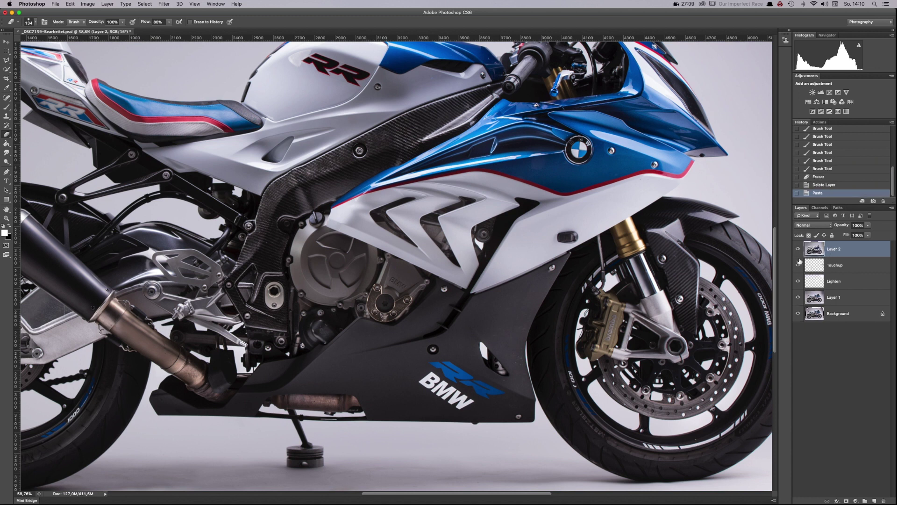
Step: Hide the Touchup layer and apply the Dust & Scratches filter to the new Layer 2
left_click(798, 265)
left_click(163, 4)
left_click(170, 13)
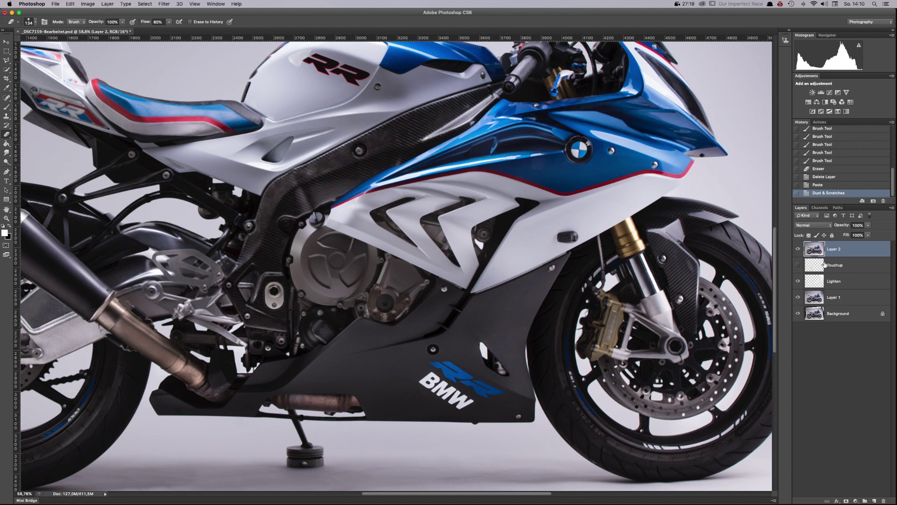
Step: Add a mask to the filtered Layer 2, invert it to black, and activate the Brush tool for painting
left_click(846, 501)
key("cmd+i")
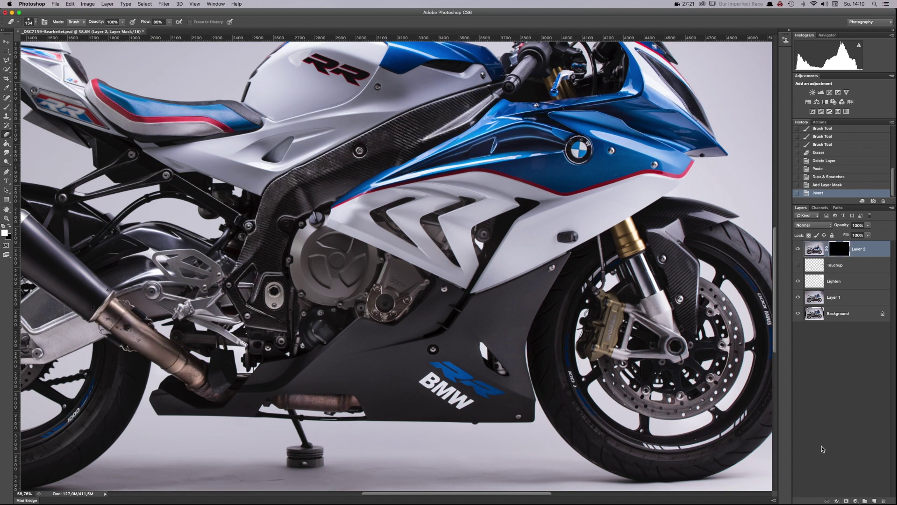
key("b")
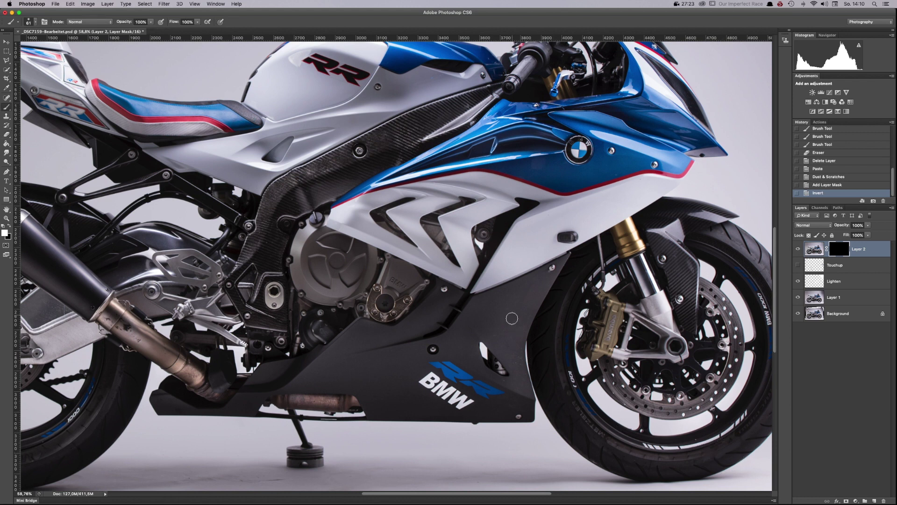
Step: Paint white on Layer 2's mask over the dusty dark lower fairing and the bracket on the engine cover
scroll(512, 318, "up", 5)
mouse_move(525, 283)
left_mouse_down()
mouse_move(509, 327)
mouse_move(521, 302)
mouse_move(529, 305)
mouse_move(512, 410)
mouse_move(512, 433)
mouse_move(524, 408)
mouse_move(529, 419)
mouse_move(516, 470)
mouse_move(480, 455)
mouse_move(526, 452)
left_mouse_up()
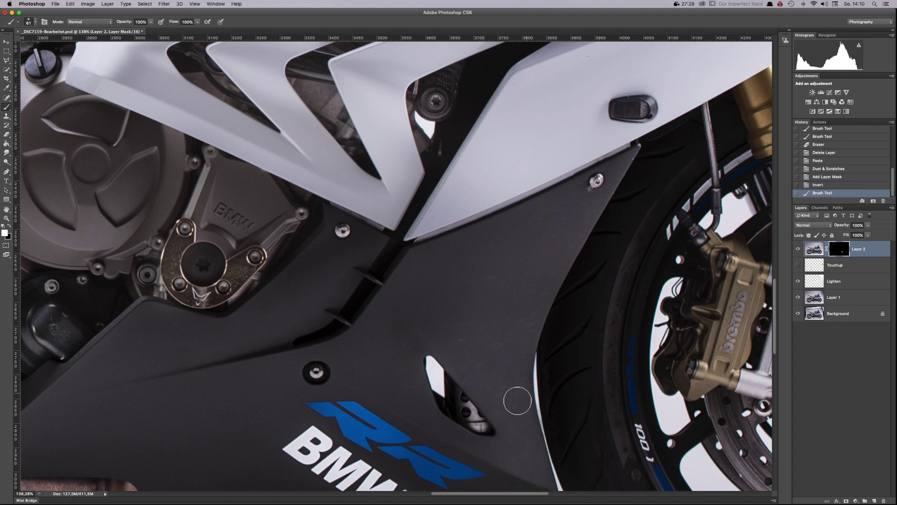
left_click_drag(429, 323, 394, 340)
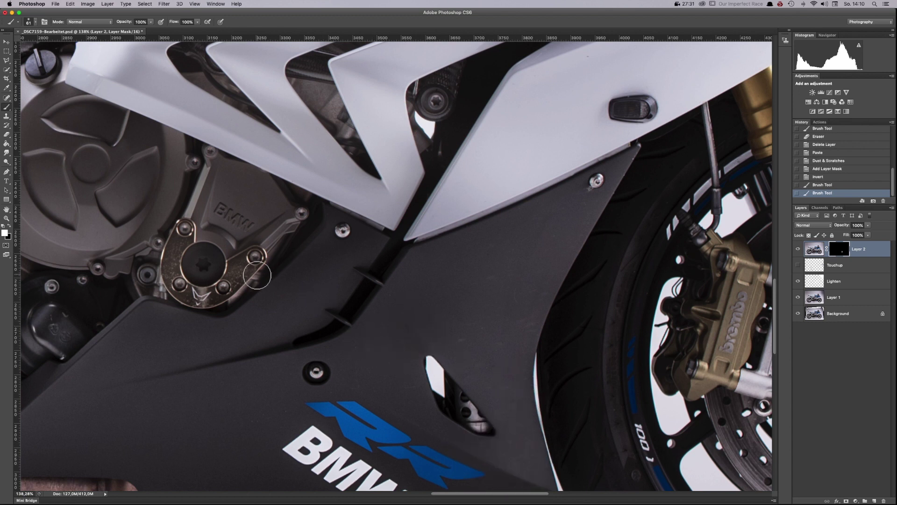
left_click_drag(248, 268, 232, 279)
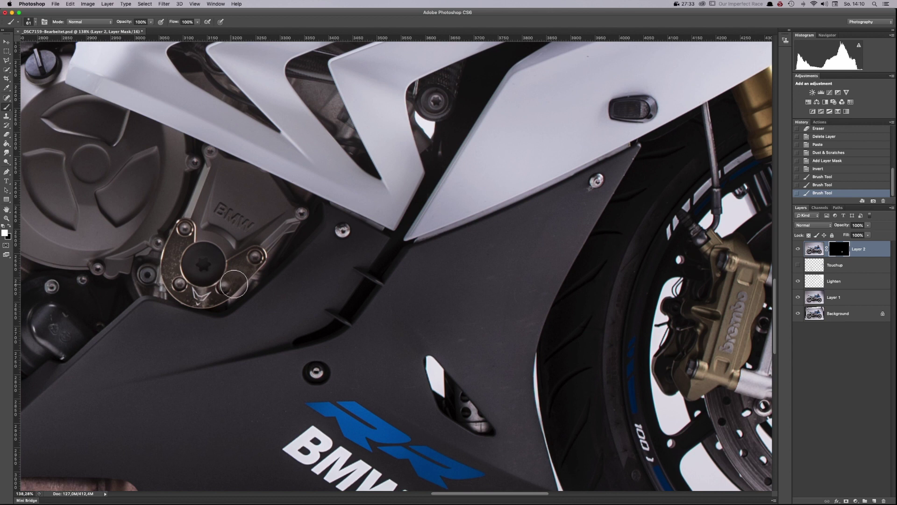
left_click_drag(167, 254, 175, 285)
left_click_drag(179, 298, 189, 312)
Step: With a smaller brush, paint black on the mask to restore the arrow emblem and lower edge of the engine bracket
scroll(207, 310, "up", 5)
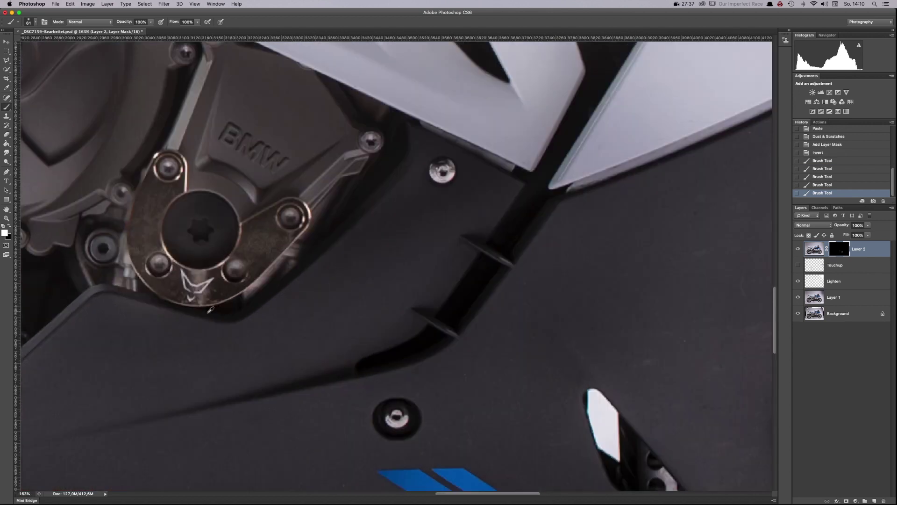
right_click(213, 304)
mouse_move(220, 298)
left_mouse_down()
mouse_move(206, 299)
mouse_move(233, 296)
left_mouse_up()
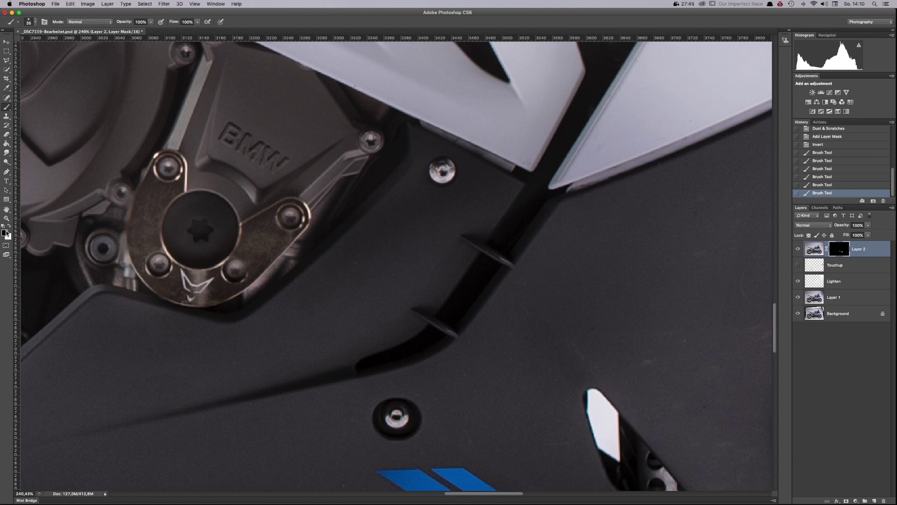
mouse_move(239, 272)
left_mouse_down()
mouse_move(227, 260)
mouse_move(248, 284)
left_mouse_up()
key("super+0")
scroll(248, 354, "down", 5)
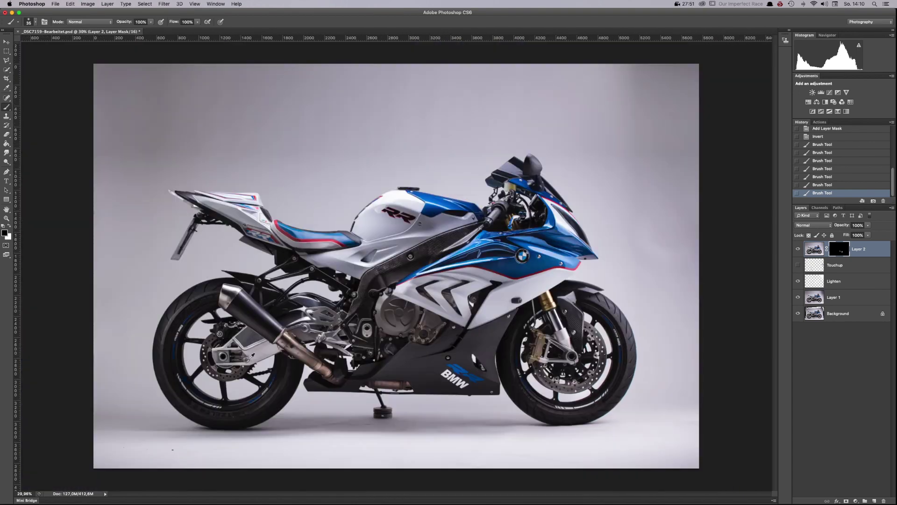
Step: With a 144 px brush, paint white on the mask over the dark floor speck near the rear wheel, undoing the accidental guide
scroll(276, 466, "up", 2)
scroll(256, 466, "up", 2)
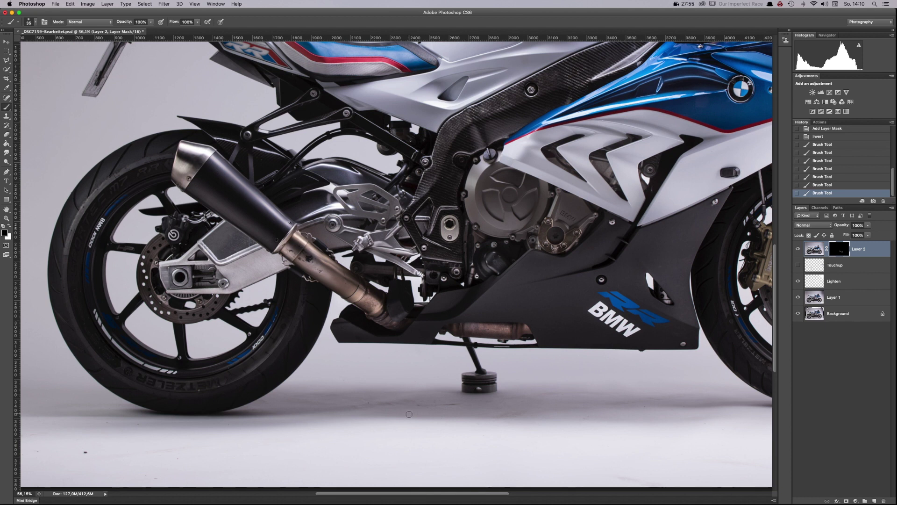
key("x")
right_click(150, 437)
left_click(197, 427)
left_click_drag(88, 454, 99, 456)
left_click_drag(18, 456, 173, 439)
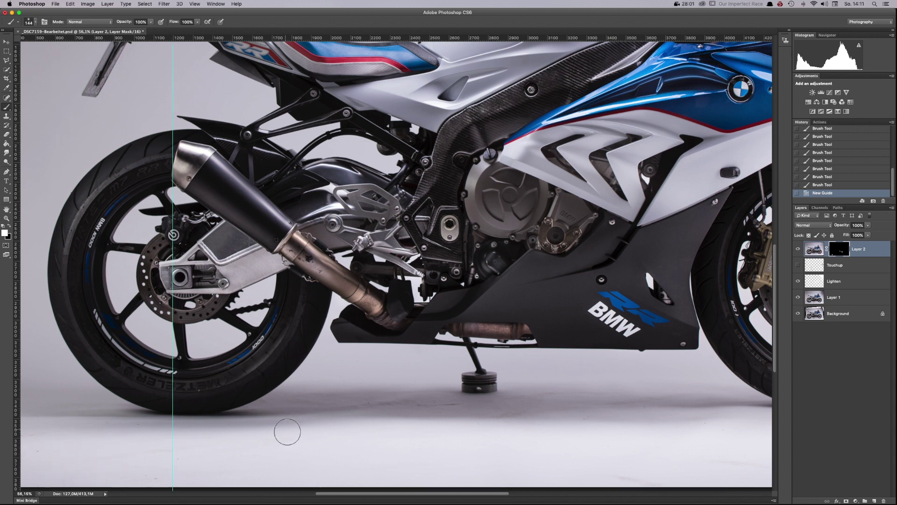
key("super+z")
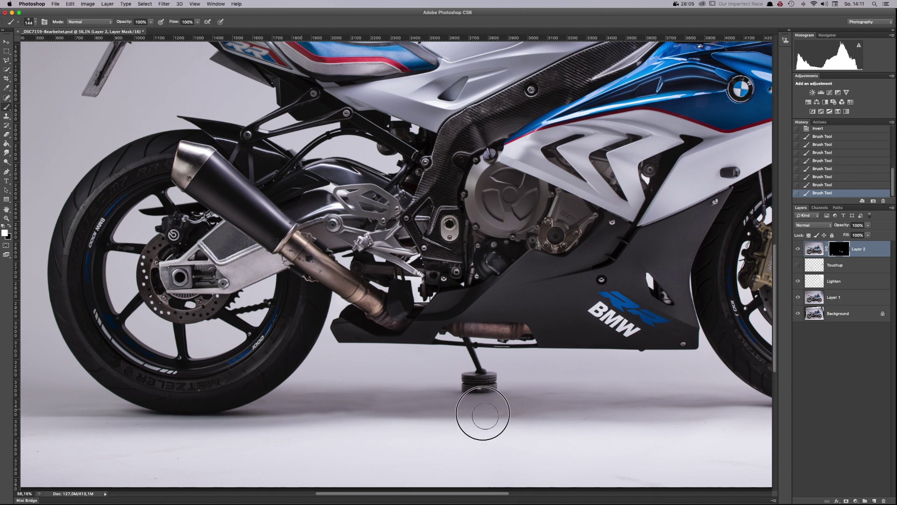
Step: Paint white on the mask over the floor marks beneath the stand and toward the rear tyre
mouse_move(508, 409)
left_mouse_down()
mouse_move(364, 404)
mouse_move(305, 414)
mouse_move(362, 417)
left_mouse_up()
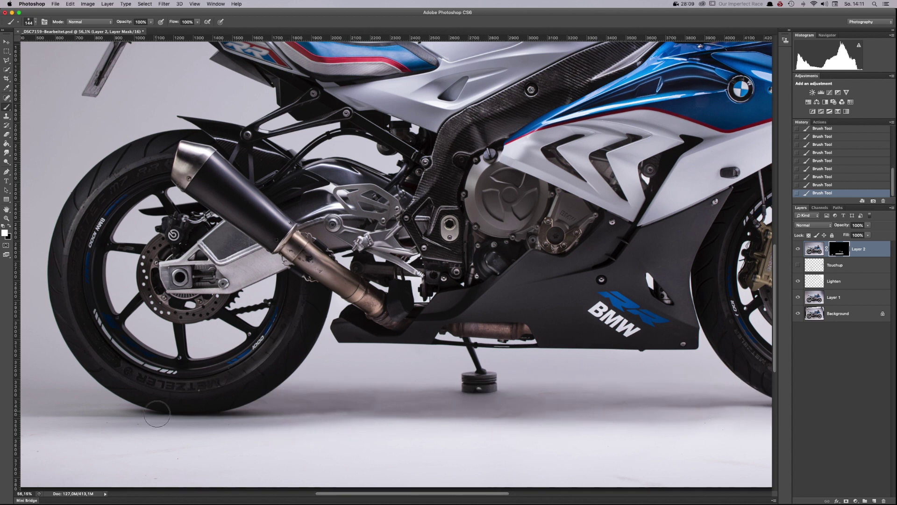
scroll(252, 450, "down", 2)
scroll(253, 450, "down", 2)
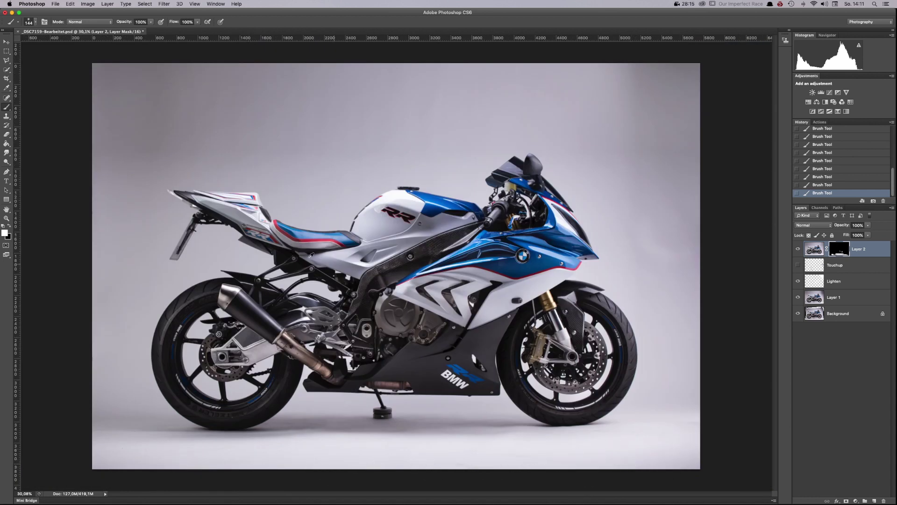
Step: Reduce the brush size and paint white on the mask along the dark panel of the upper front fairing
scroll(263, 204, "up", 5)
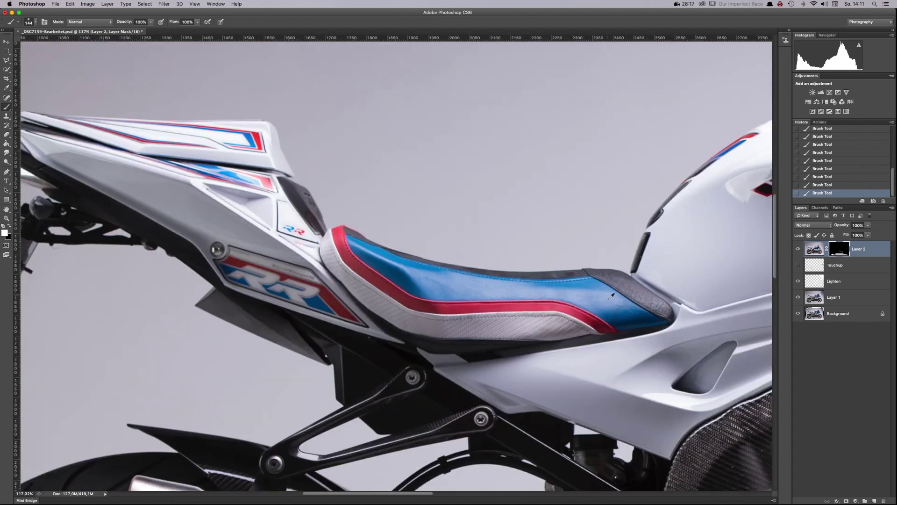
scroll(738, 289, "up", 2)
scroll(739, 289, "down", 8)
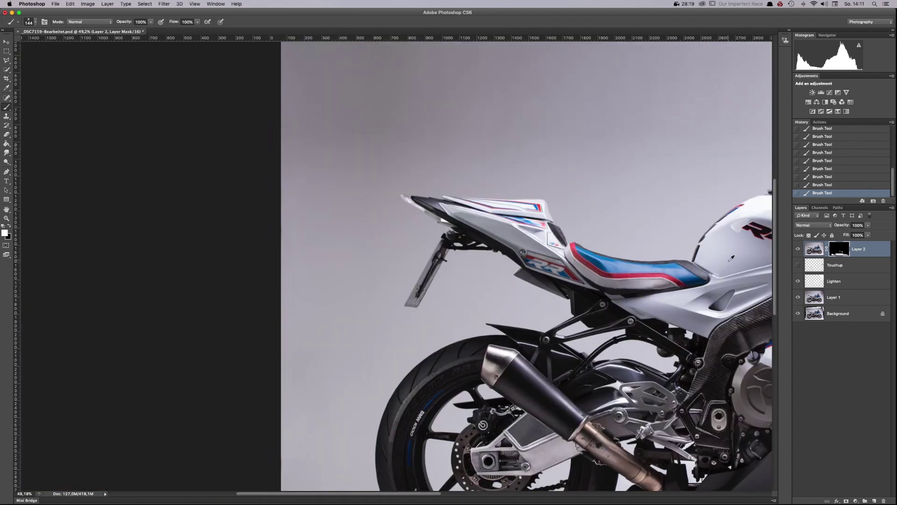
scroll(443, 230, "up", 7)
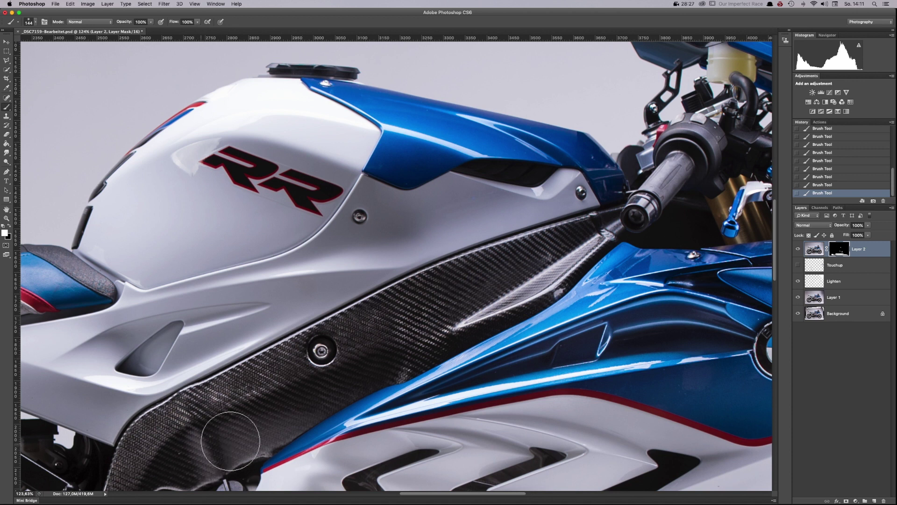
scroll(414, 252, "down", 7)
scroll(542, 232, "up", 10)
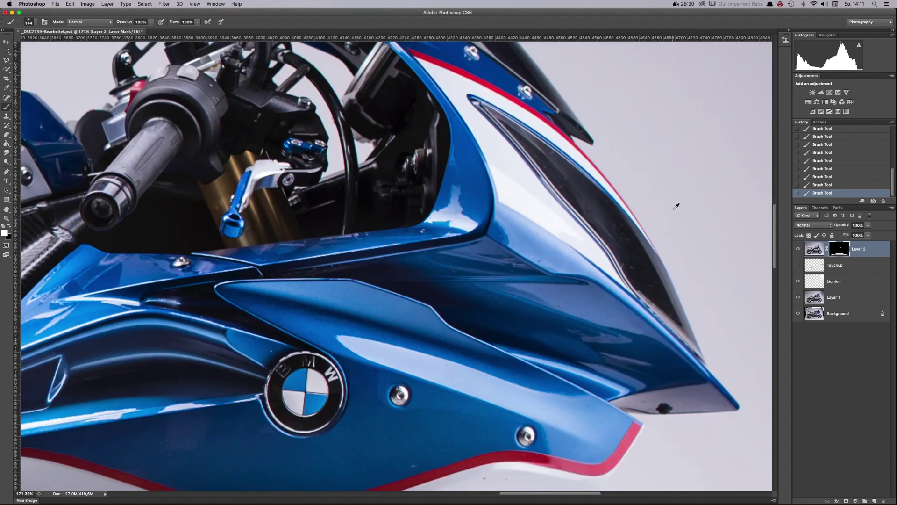
right_click(571, 188)
left_click(601, 204)
mouse_move(521, 140)
left_mouse_down()
mouse_move(614, 209)
mouse_move(559, 166)
mouse_move(659, 281)
mouse_move(664, 301)
mouse_move(611, 230)
mouse_move(701, 331)
left_mouse_up()
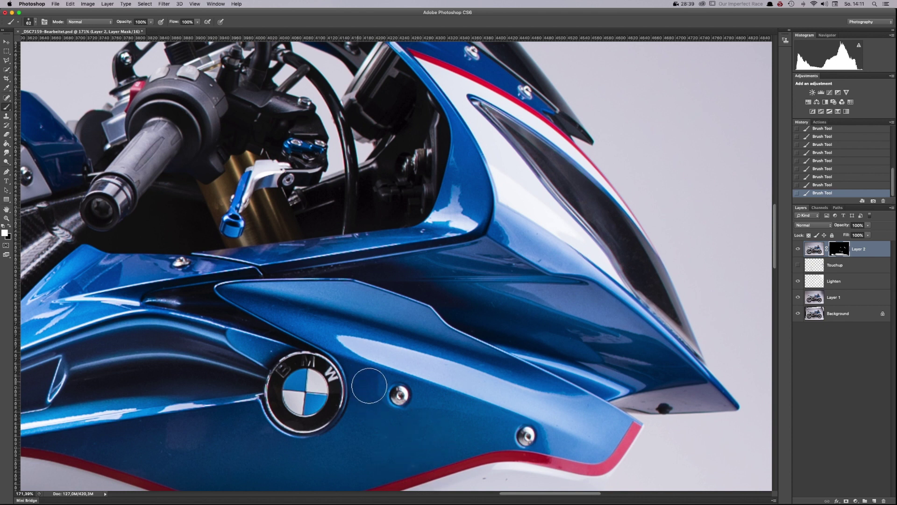
Step: Paint white on the mask over the dust on the windshield and the fairing below the mirror
scroll(445, 423, "down", 4)
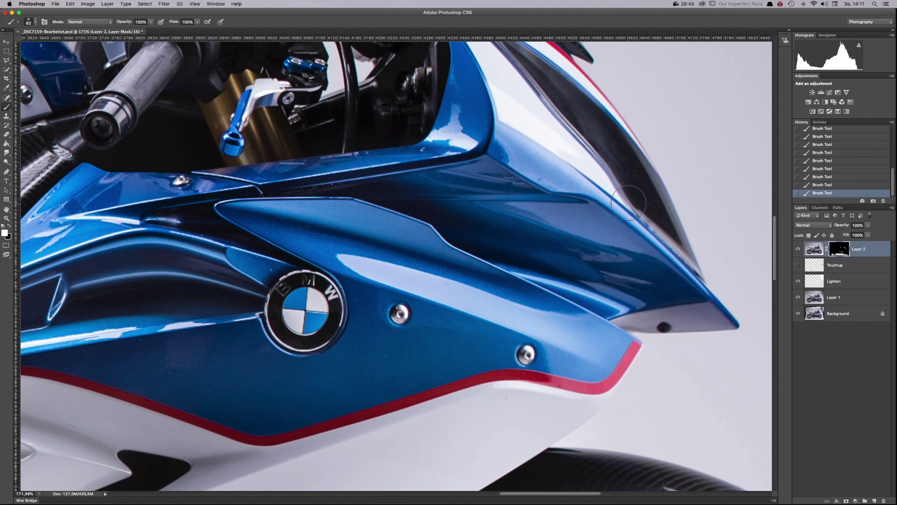
scroll(629, 203, "up", 8)
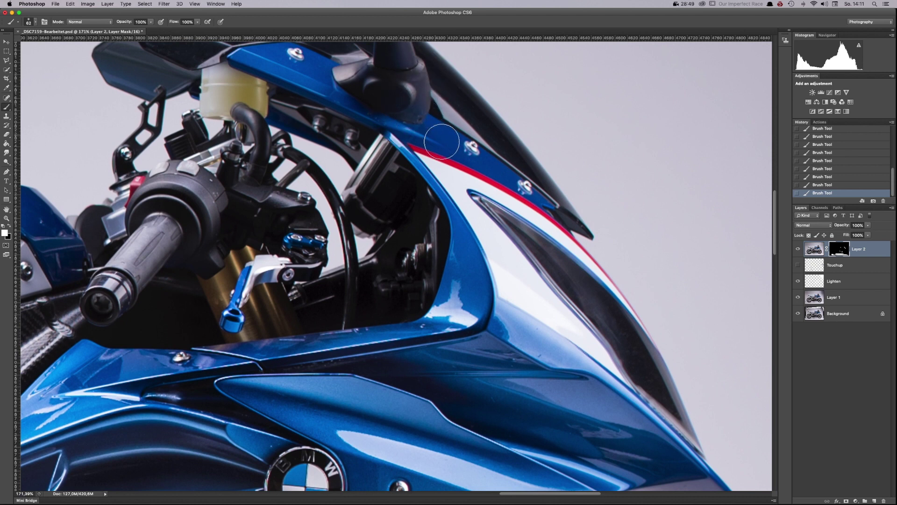
scroll(449, 157, "up", 6)
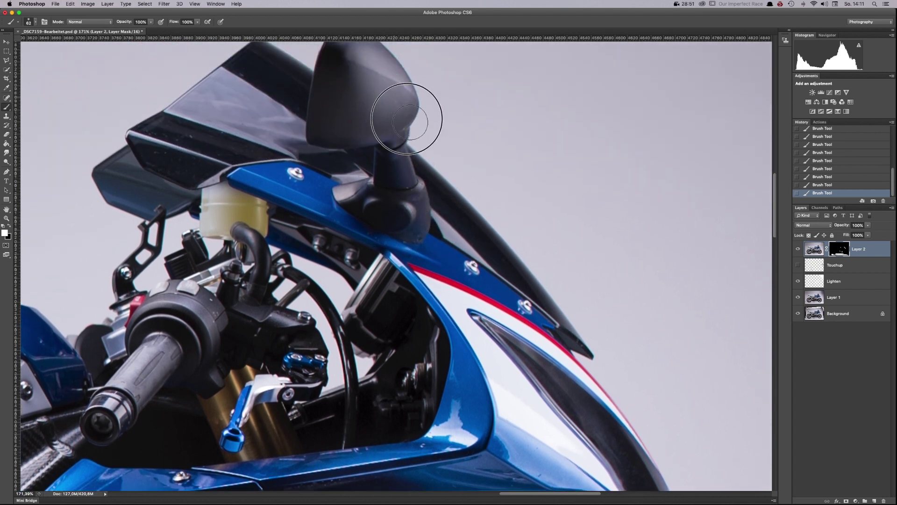
mouse_move(166, 120)
left_mouse_down()
mouse_move(230, 152)
mouse_move(191, 163)
mouse_move(147, 150)
mouse_move(201, 171)
left_mouse_up()
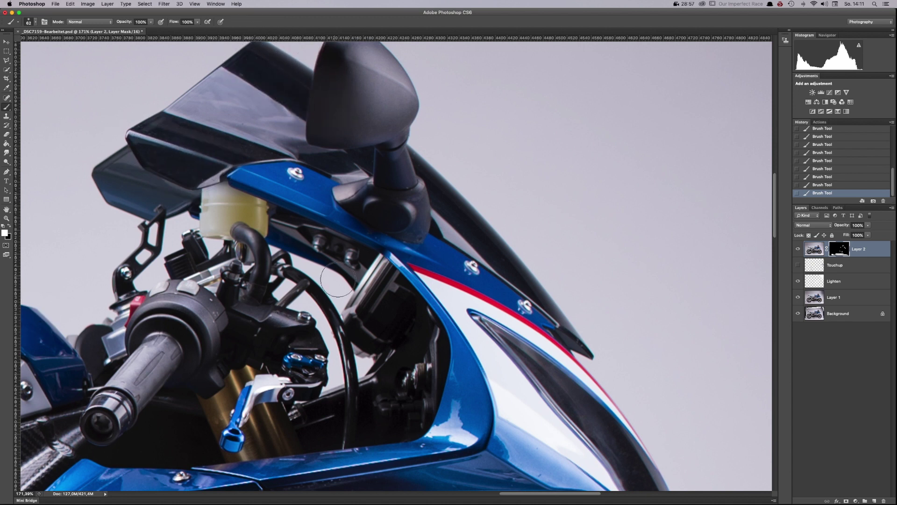
mouse_move(419, 251)
left_mouse_down()
mouse_move(383, 230)
mouse_move(450, 261)
left_mouse_up()
Step: Continue painting white on the mask over dusty spots on the side fairing and down around the front wheel
scroll(333, 379, "down", 10)
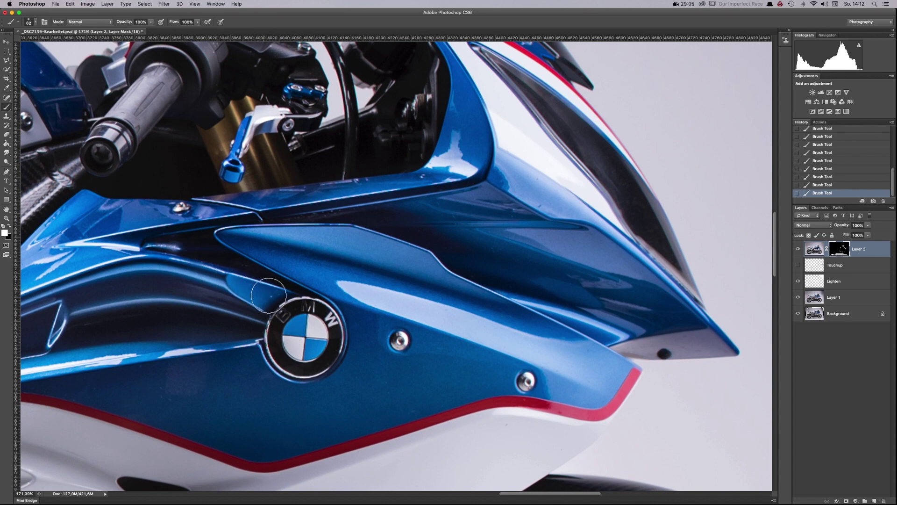
mouse_move(177, 398)
left_mouse_down()
mouse_move(148, 394)
mouse_move(195, 395)
left_mouse_up()
scroll(196, 396, "down", 9)
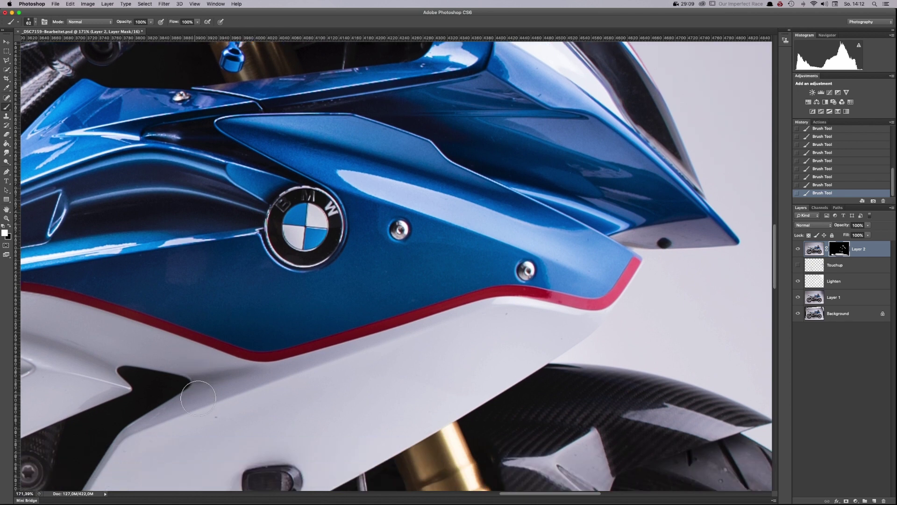
scroll(199, 399, "down", 1)
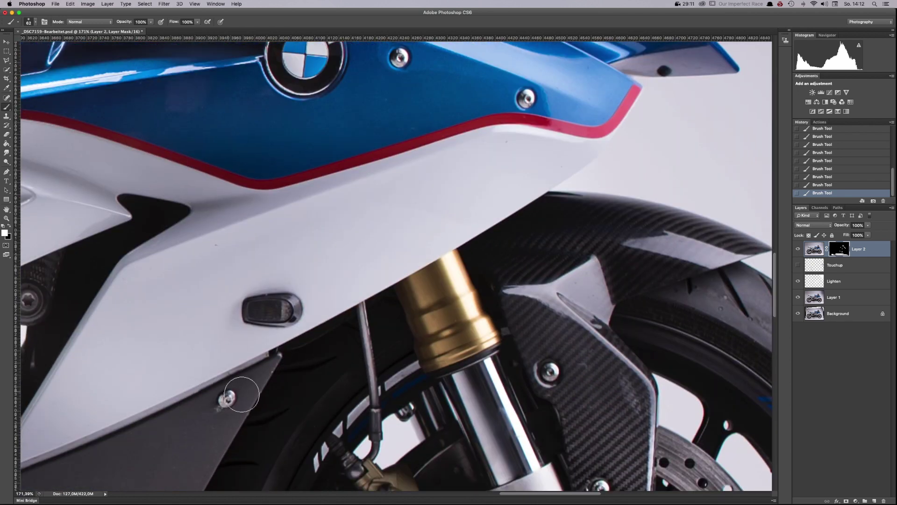
scroll(520, 374, "down", 15)
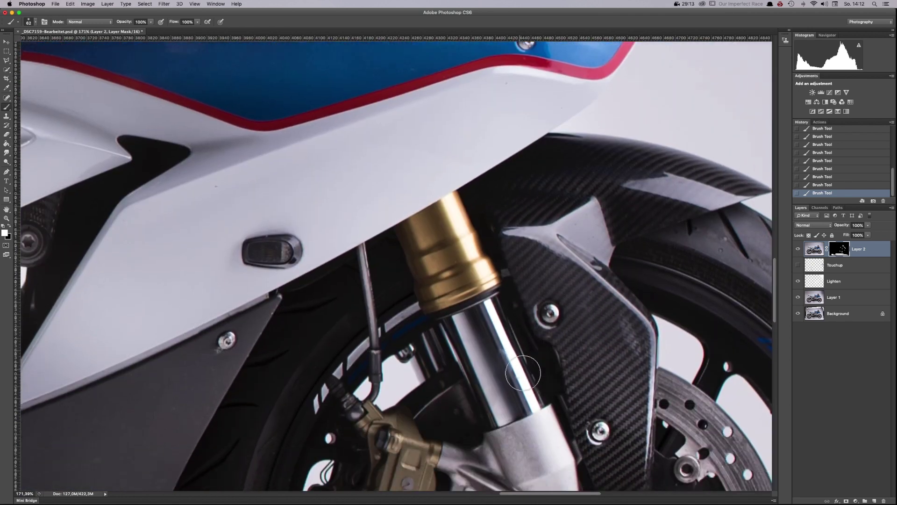
scroll(521, 371, "down", 7)
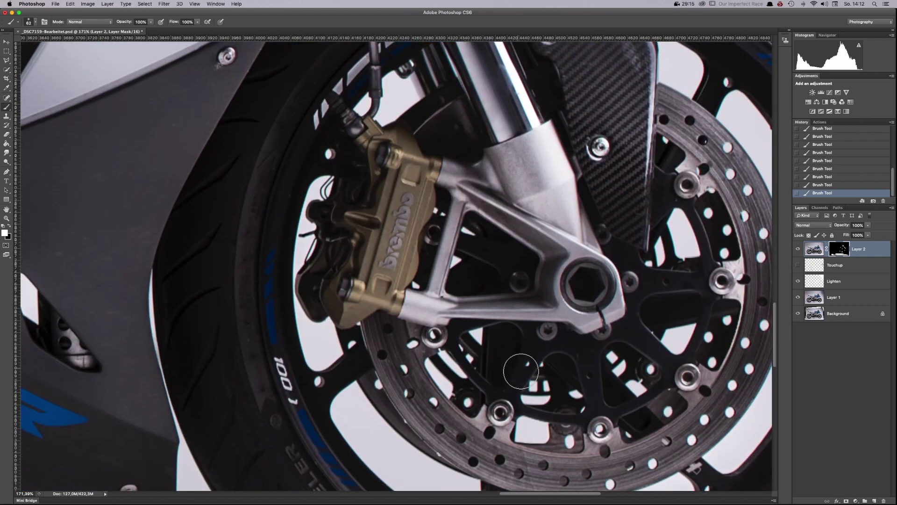
scroll(522, 371, "down", 6)
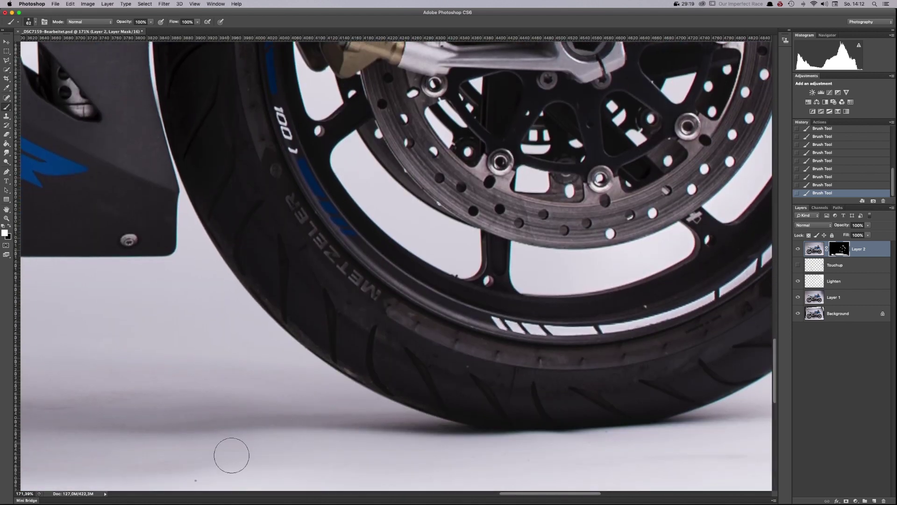
scroll(262, 430, "down", 10)
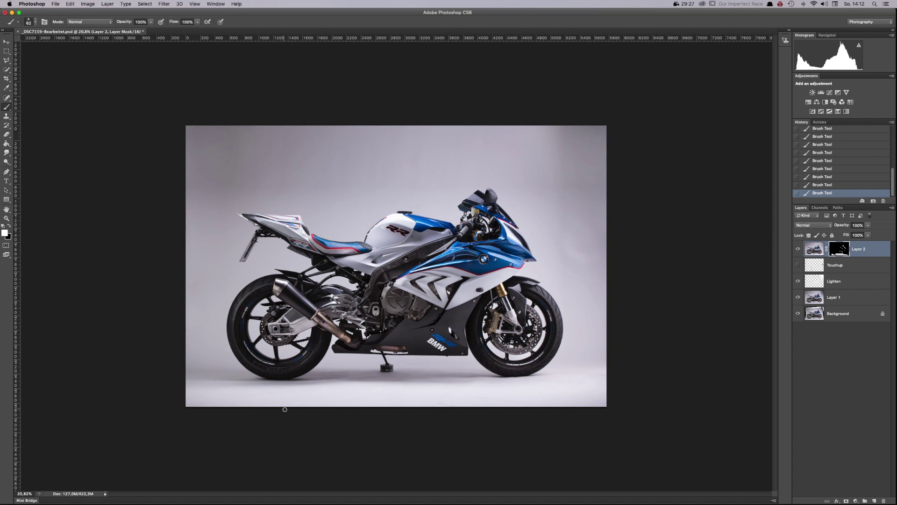
key("super+shift+e")
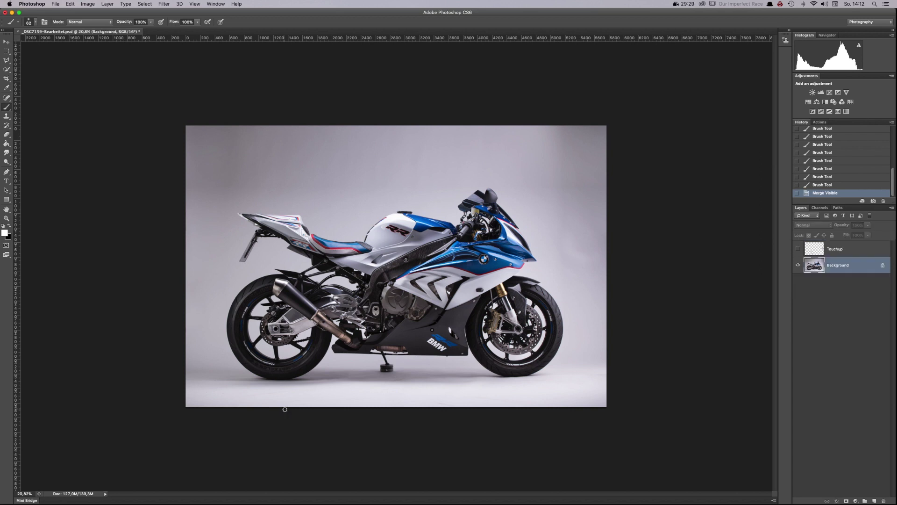
left_click(799, 249)
left_click(824, 186)
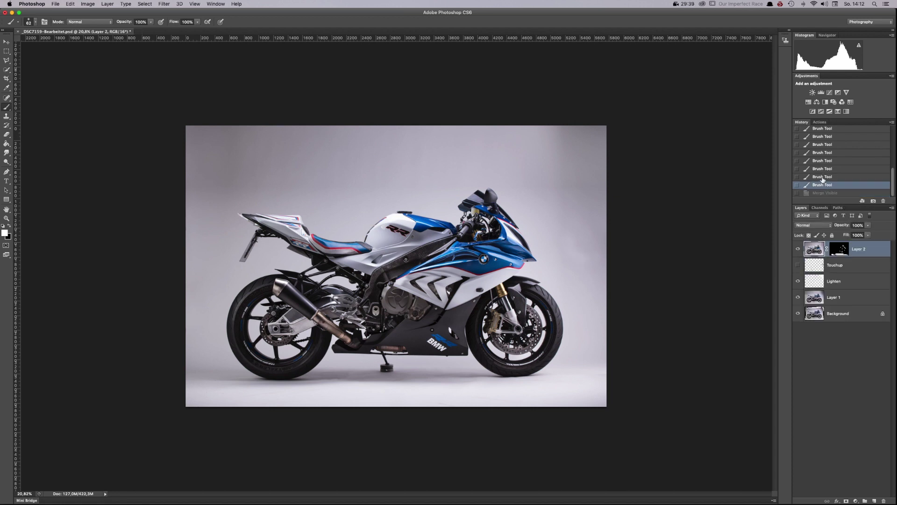
Step: Show the Touchup layer and paste a merged copy of all layers above Layer 2, reverting the merge to keep the originals
left_click(798, 265)
key("super+shift+e")
key("super+a")
key("super+z")
left_click(821, 178)
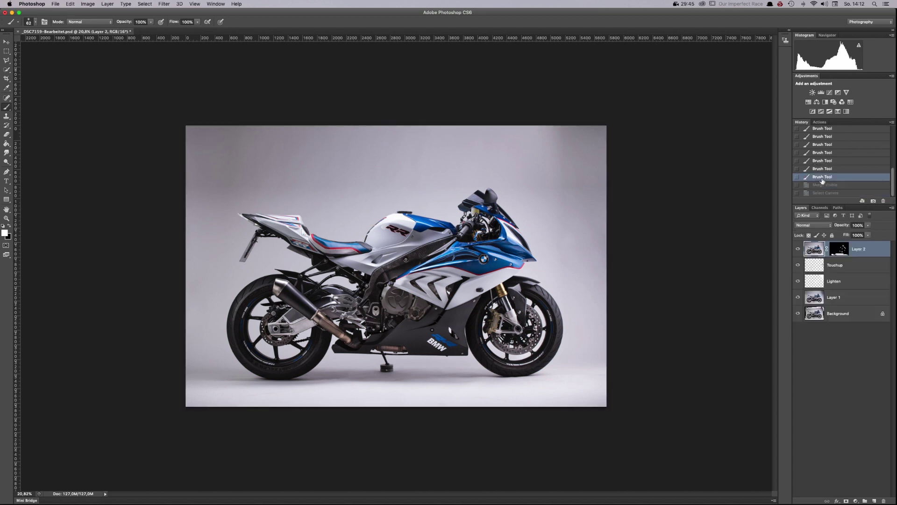
key("super+v")
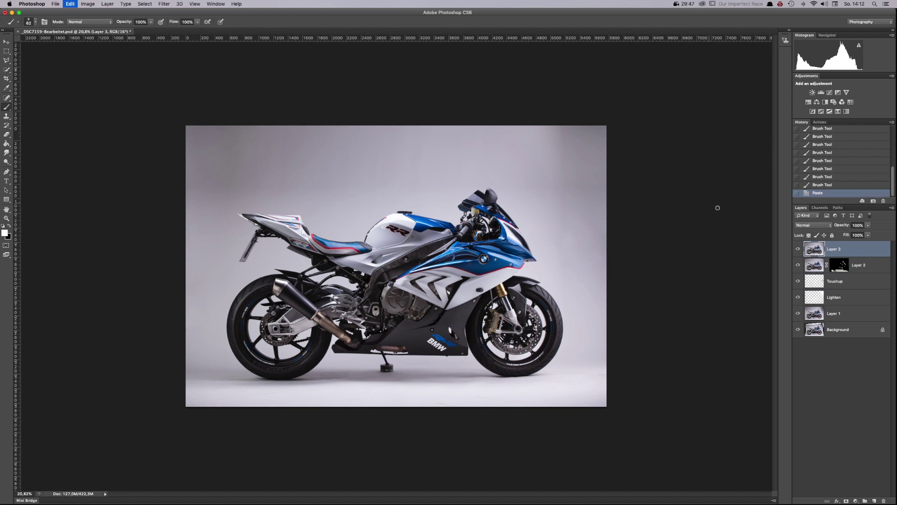
Step: Rename Layer 2 as "Dust and scratches" and the merged copy above it as "Sharpening"
double_click(865, 268)
type("Dust and scratches")
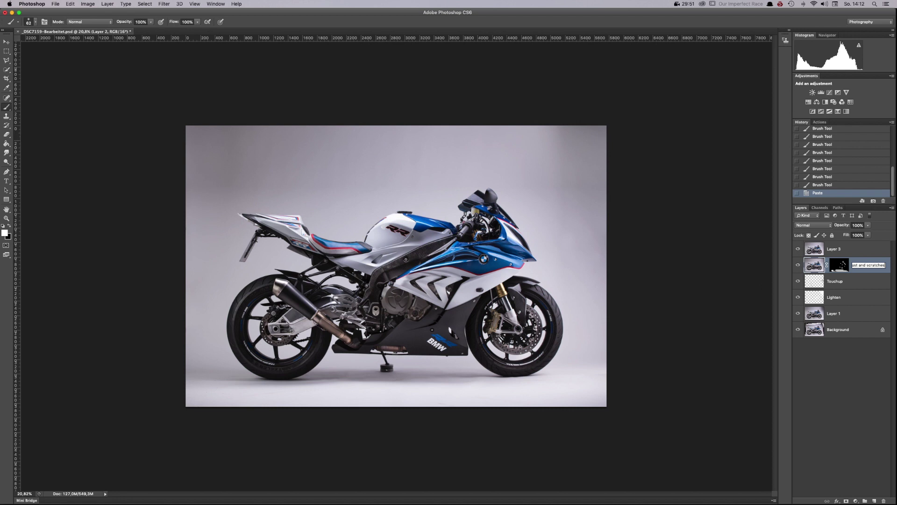
key("Return")
double_click(844, 249)
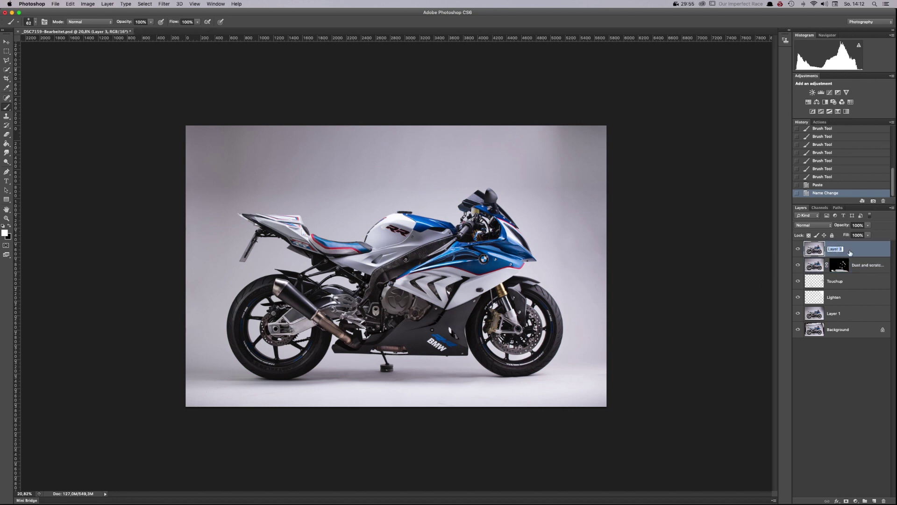
type("Sharpening")
key("Return")
Step: Apply a High Pass filter with a slightly reduced radius to the Sharpening layer and set its blend mode to Overlay
left_click(160, 4)
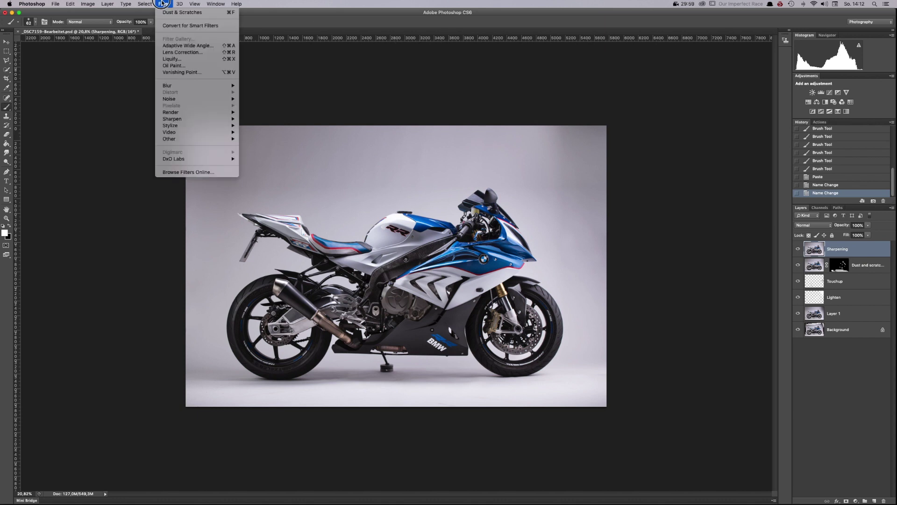
mouse_move(176, 138)
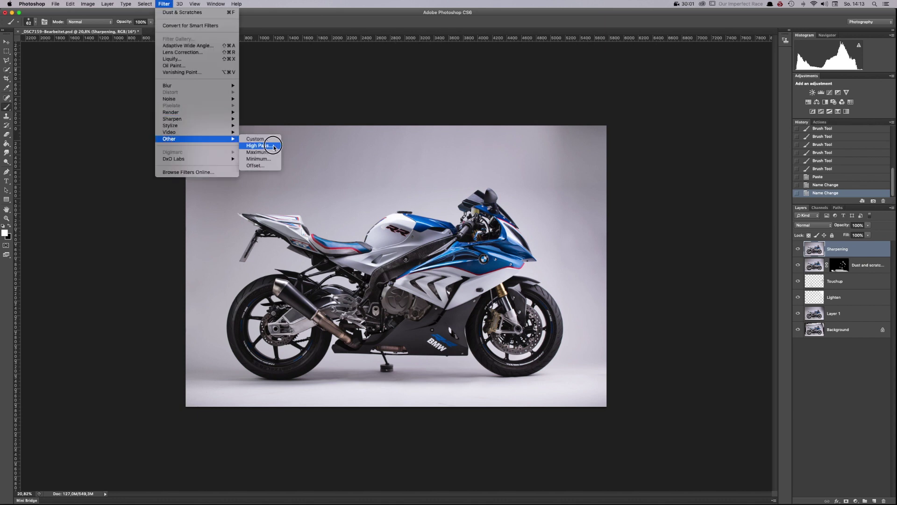
left_click(271, 145)
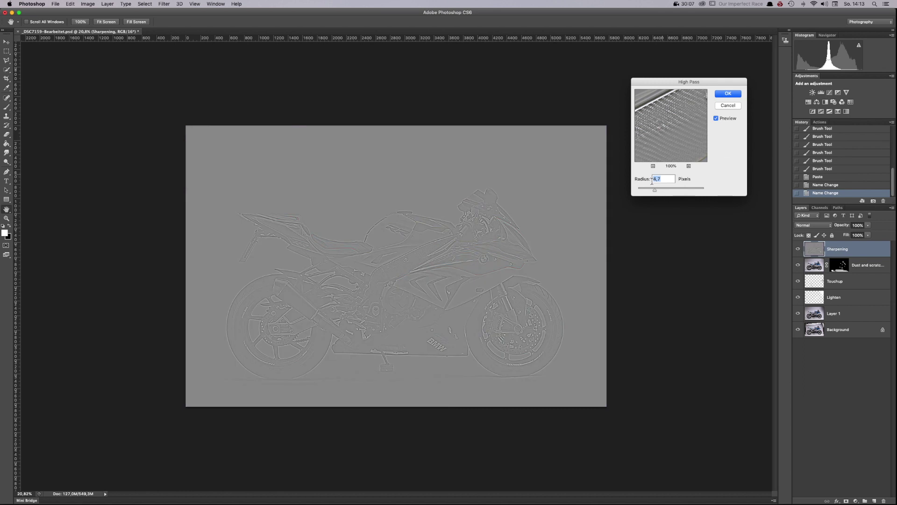
mouse_move(655, 189)
left_mouse_down()
mouse_move(669, 190)
mouse_move(631, 193)
mouse_move(652, 190)
left_mouse_up()
left_click(727, 94)
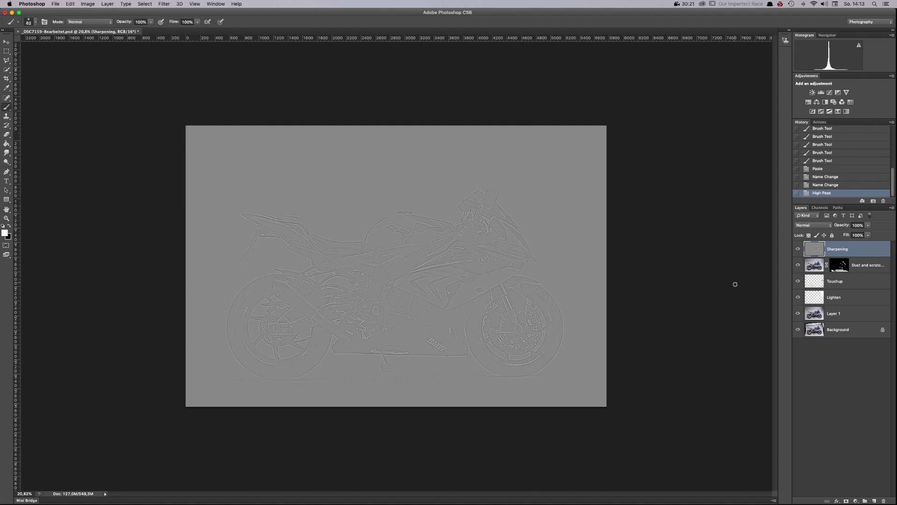
left_click(810, 225)
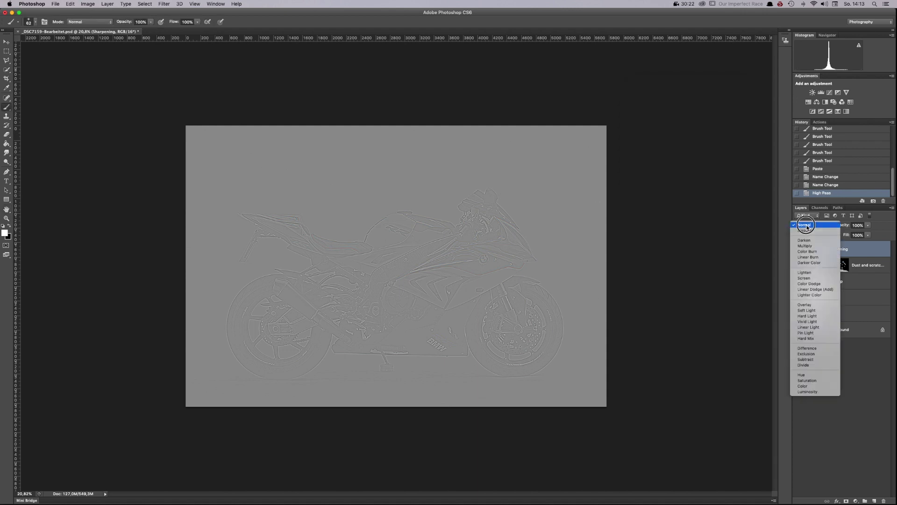
left_click(806, 305)
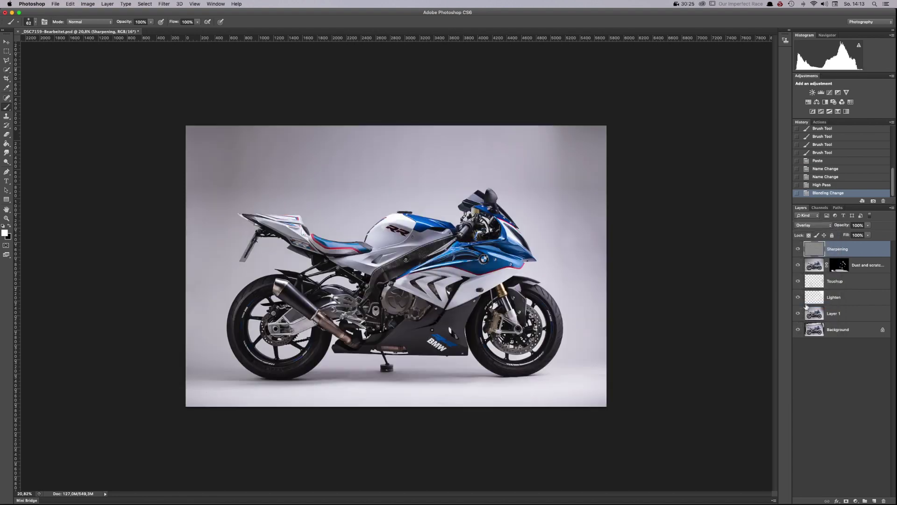
Step: Compare the side fairing and engine close up with the Sharpening layer hidden and shown, leaving the layer visible
scroll(440, 293, "up", 10)
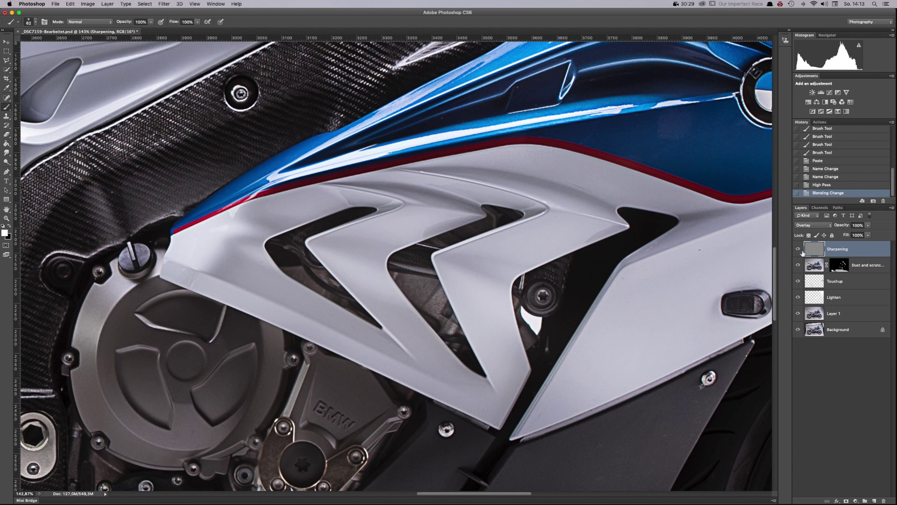
left_click(798, 249)
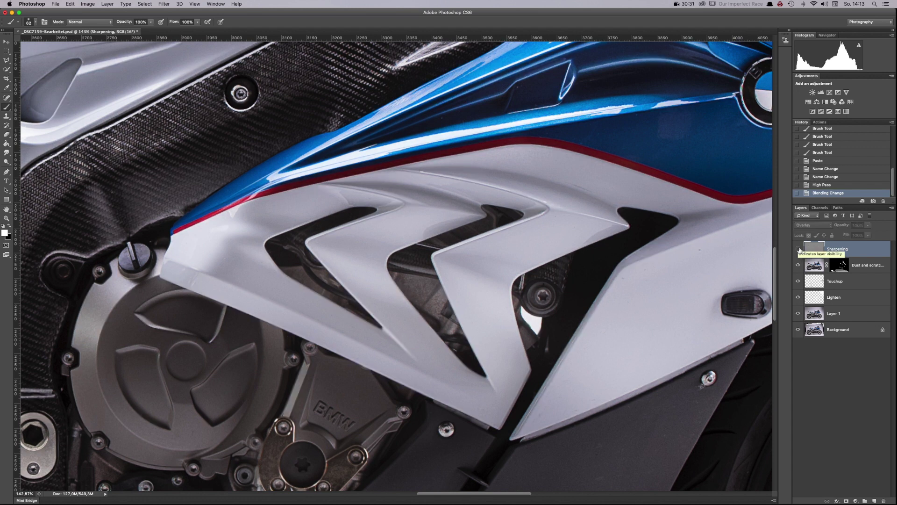
left_click(798, 249)
left_click(798, 249)
left_click(798, 249)
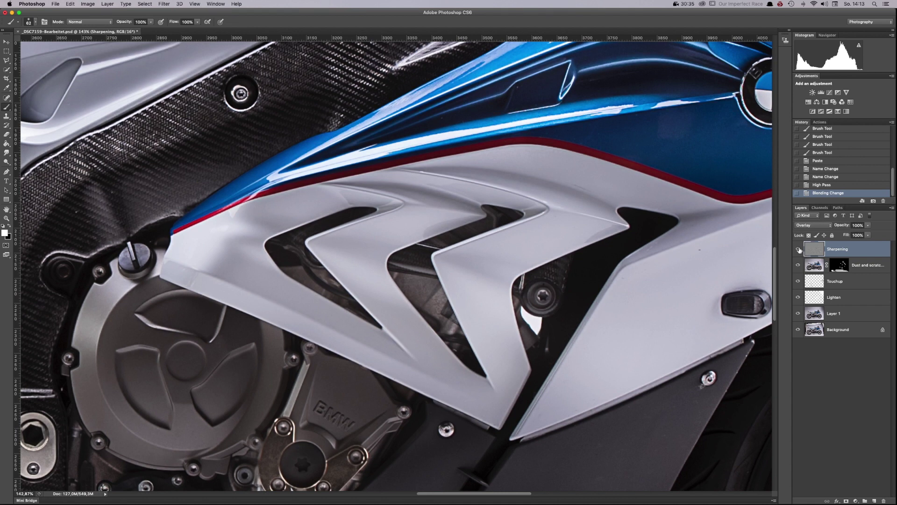
left_click(798, 249)
left_click(798, 249)
scroll(635, 295, "down", 10)
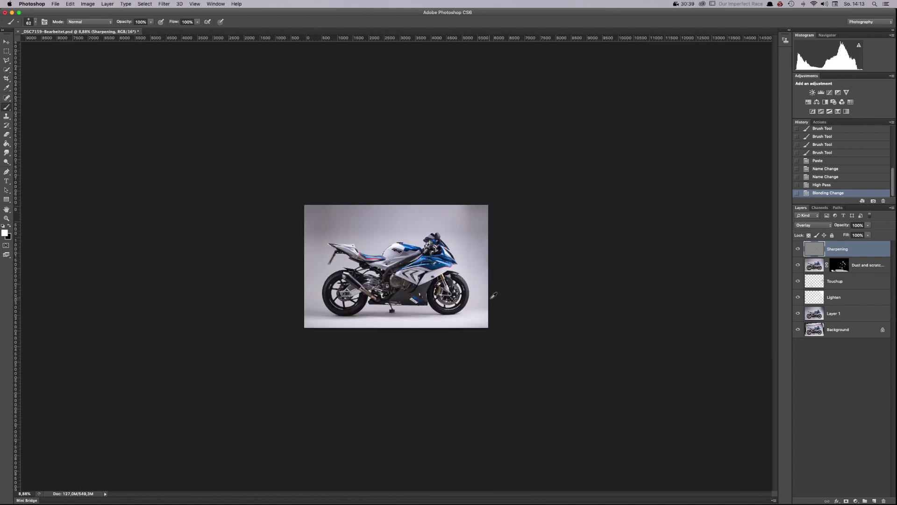
scroll(496, 296, "up", 4)
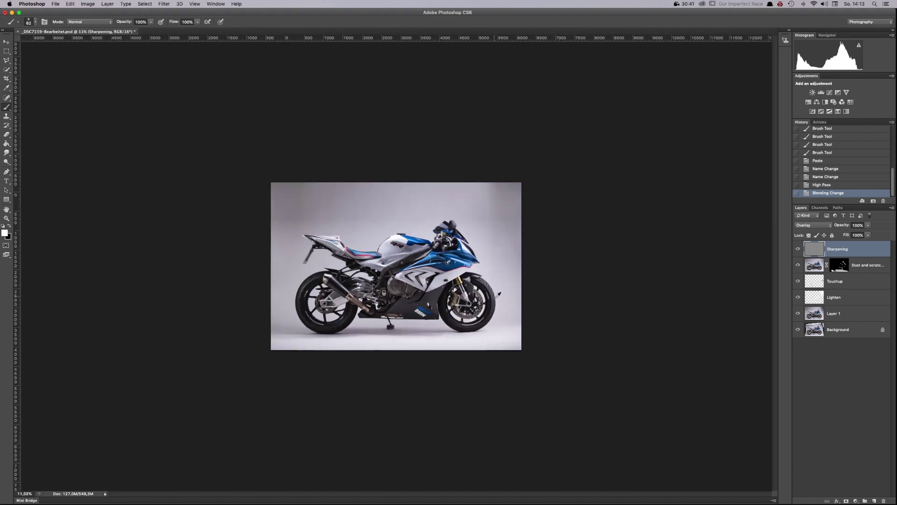